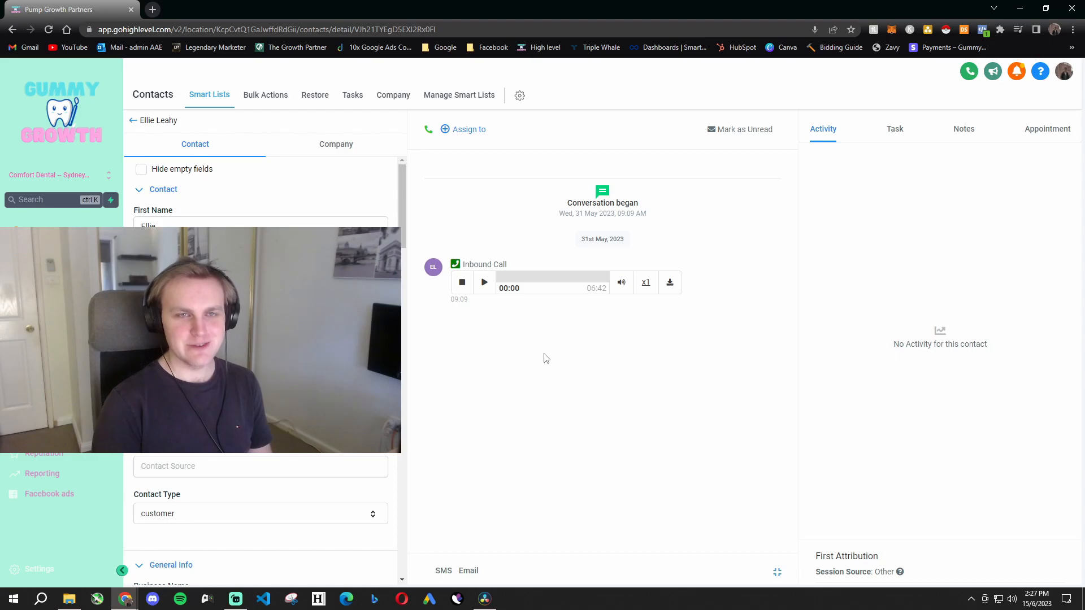
- Play the contact's inbound call recording, skip ahead to about 1:20 and pause it
triple_click(527, 264)
click(491, 371)
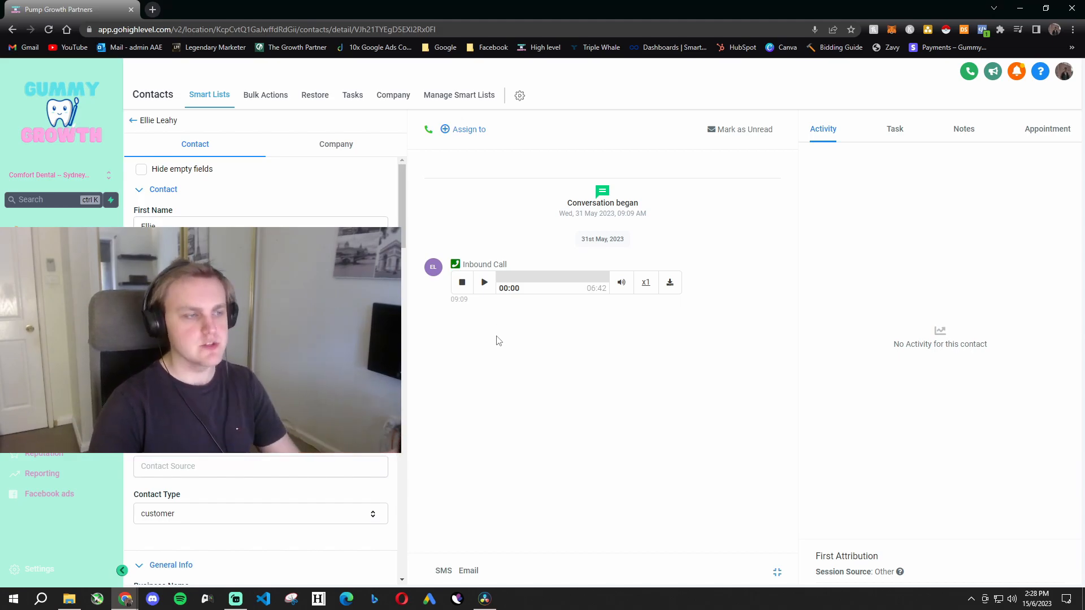
click(484, 283)
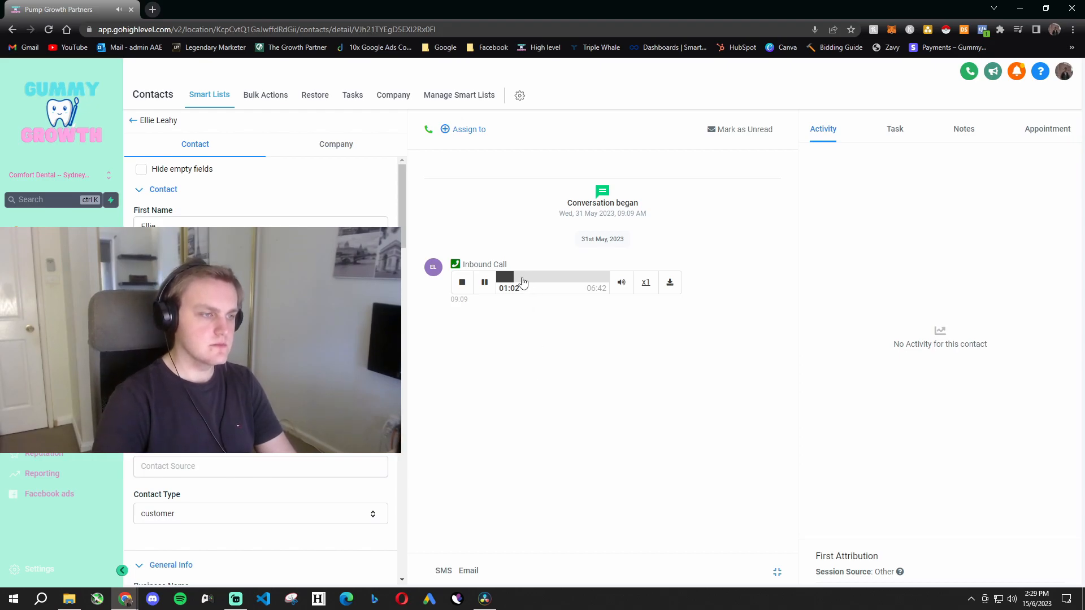
click(518, 278)
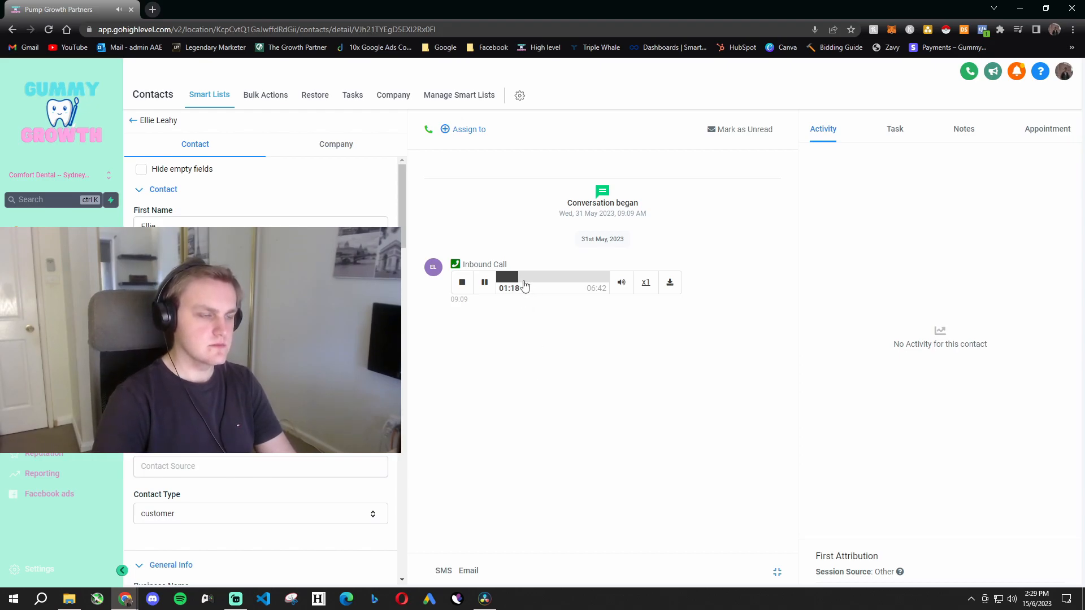
click(484, 282)
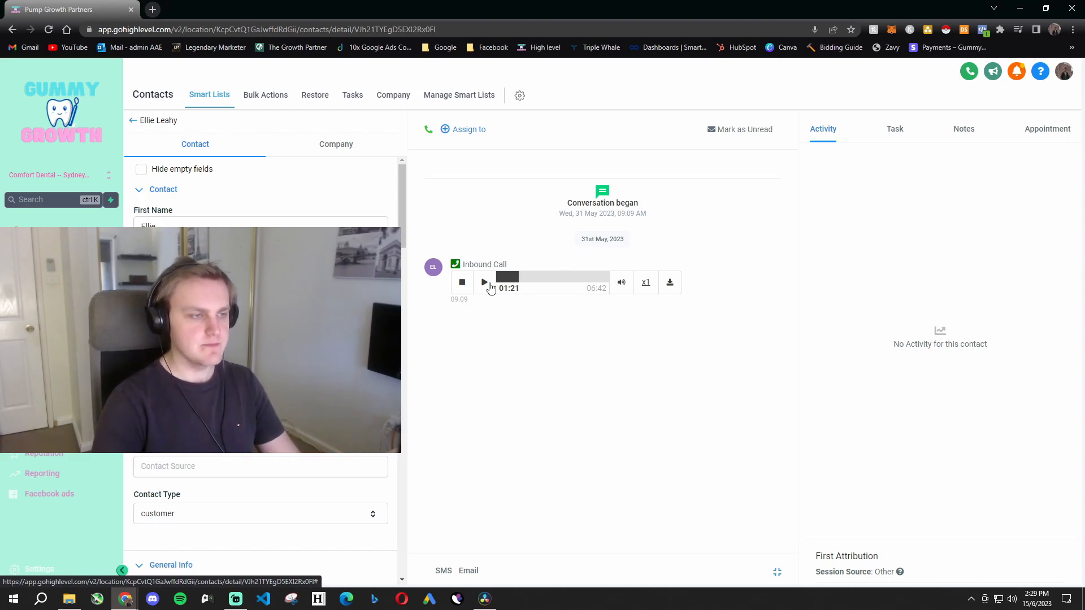
- Resume the inbound call recording and sample it in short forward skips from about 2:36 to beyond 5:09
click(485, 283)
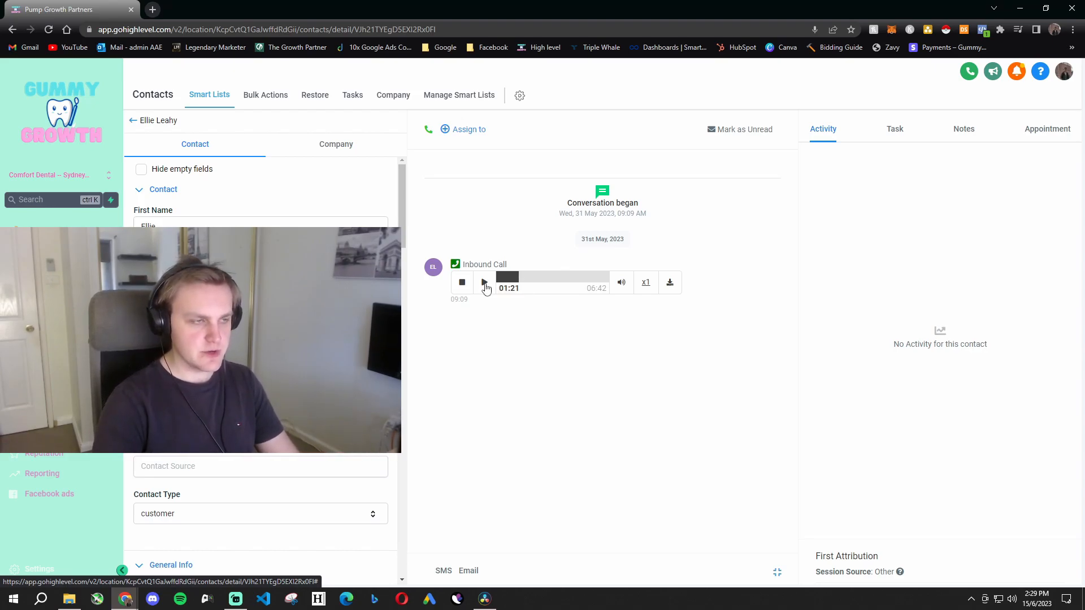
click(540, 277)
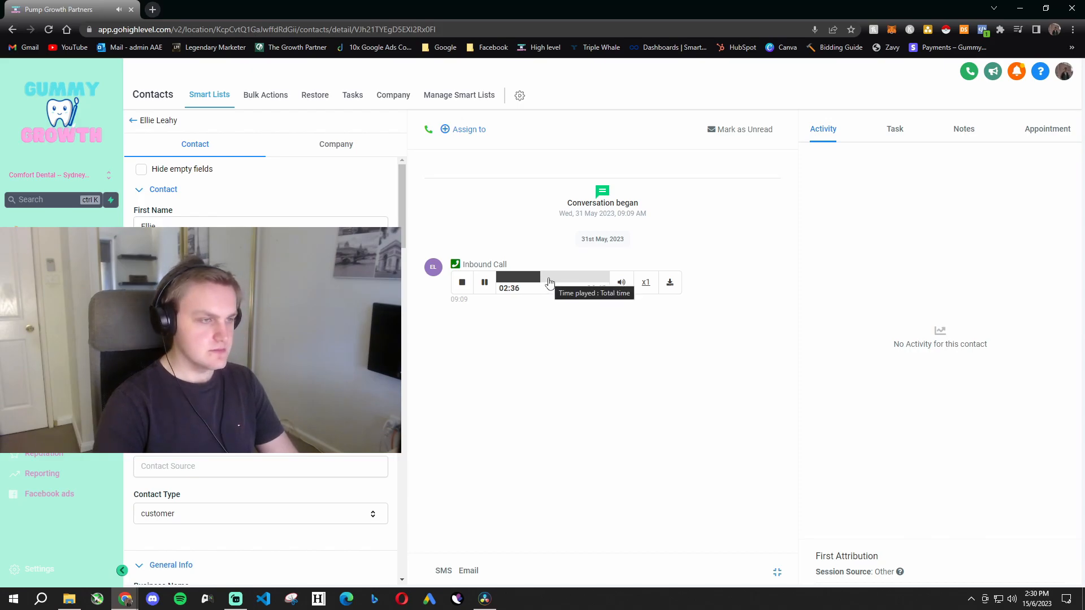
click(547, 278)
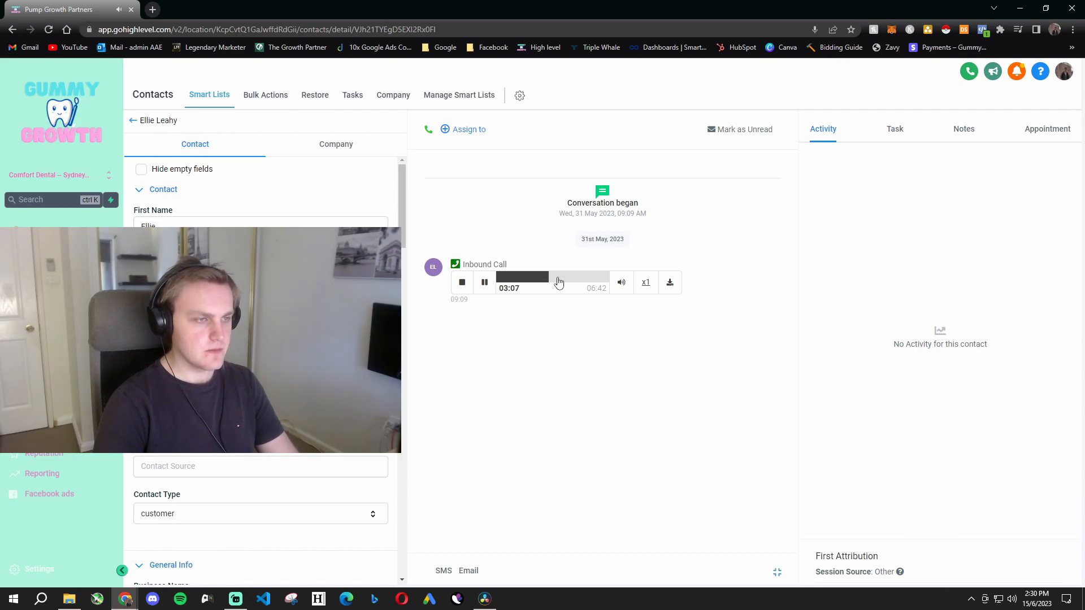
click(558, 278)
click(568, 280)
click(575, 280)
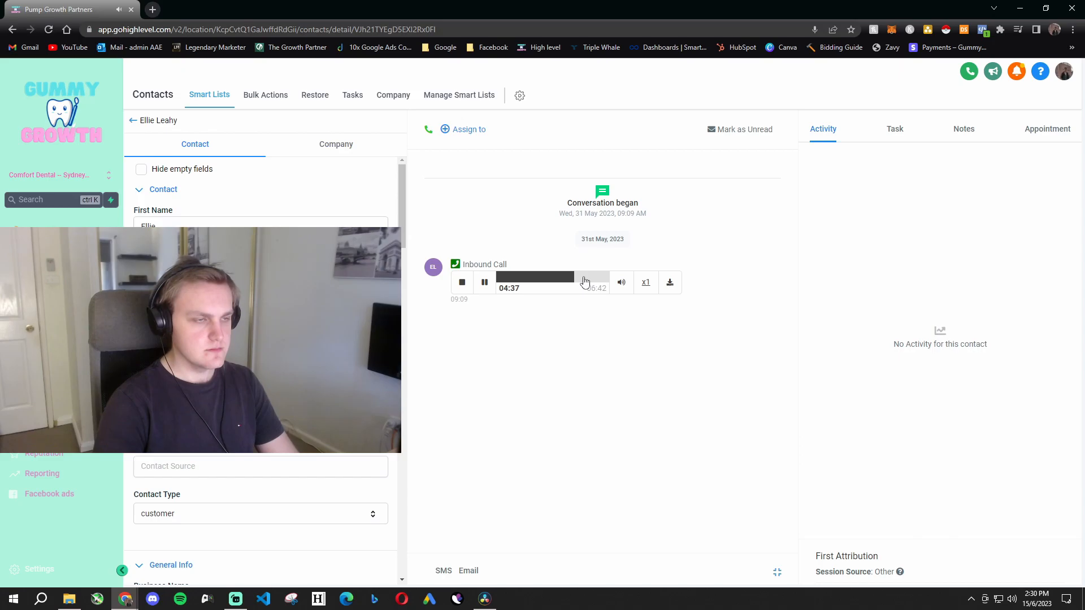
click(583, 279)
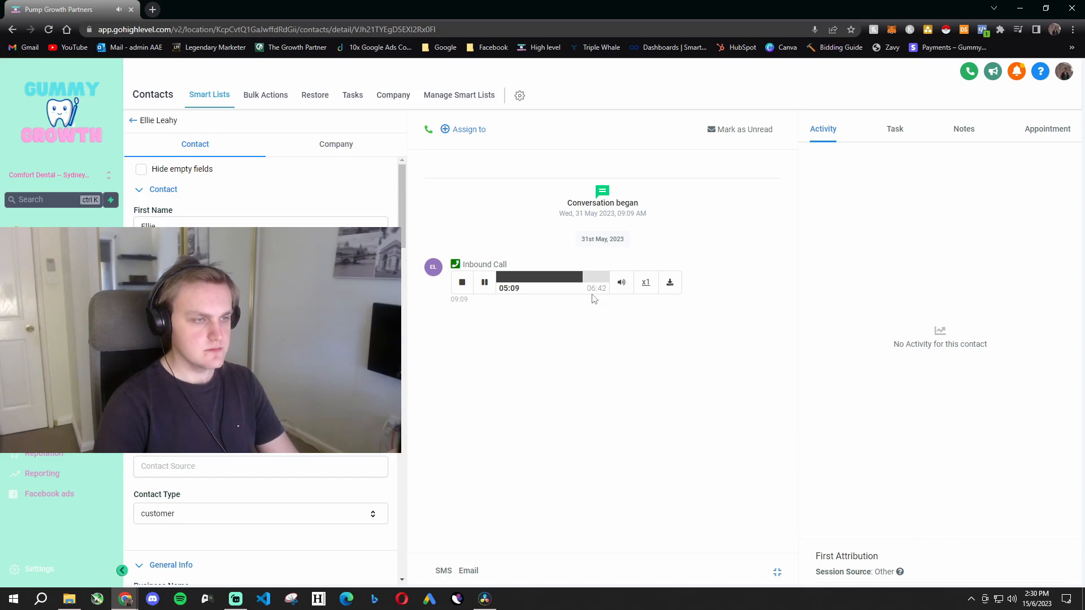
click(591, 281)
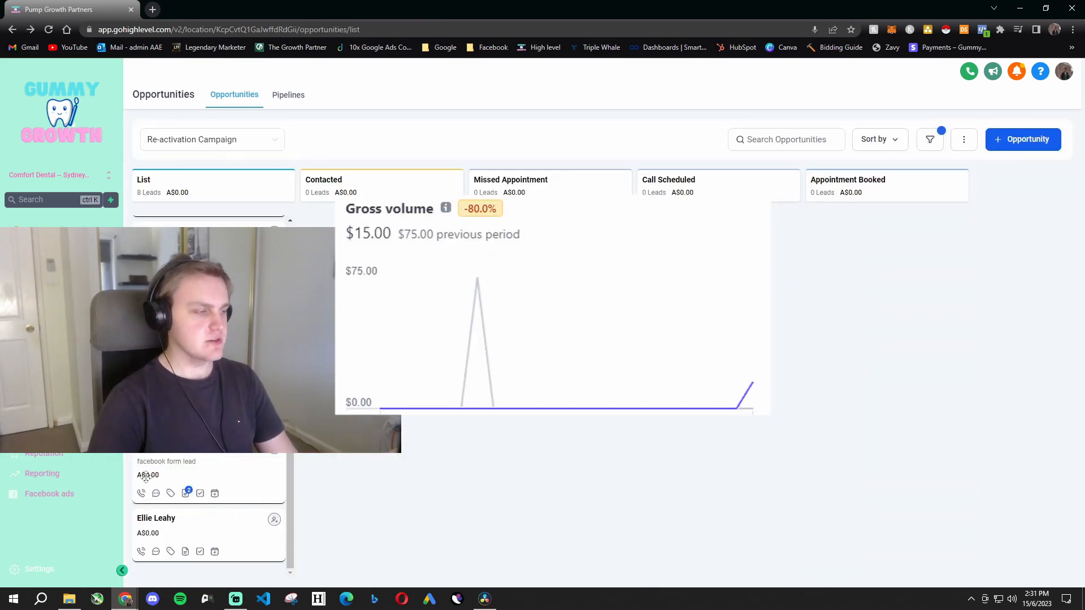
- Open the Facebook form lead's conversation from the Re-activation Campaign list and play the 13:13 outbound call from about 1:40
click(157, 495)
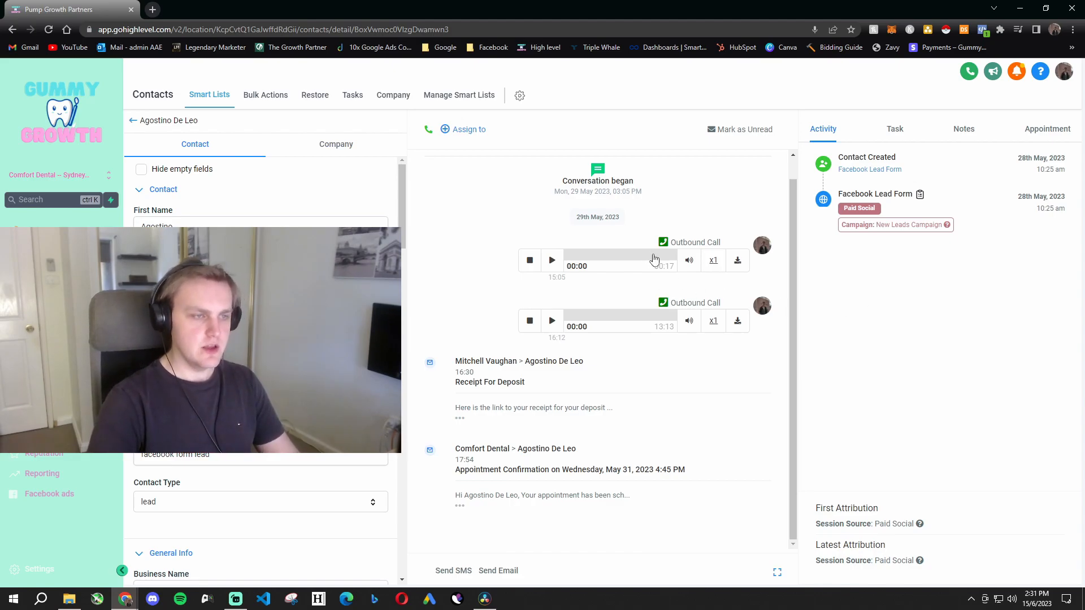
click(552, 322)
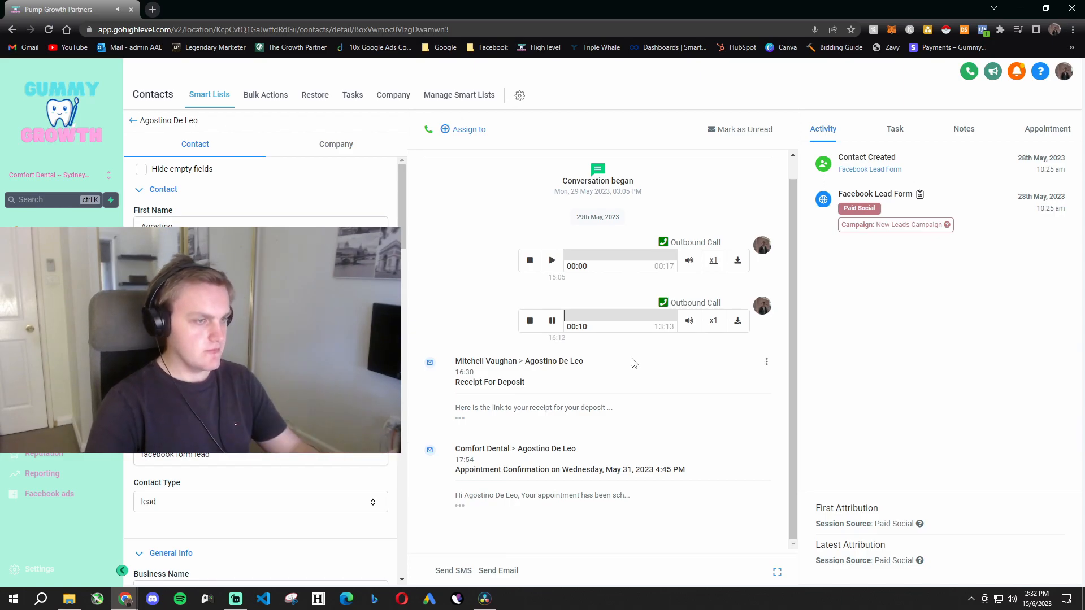
click(579, 320)
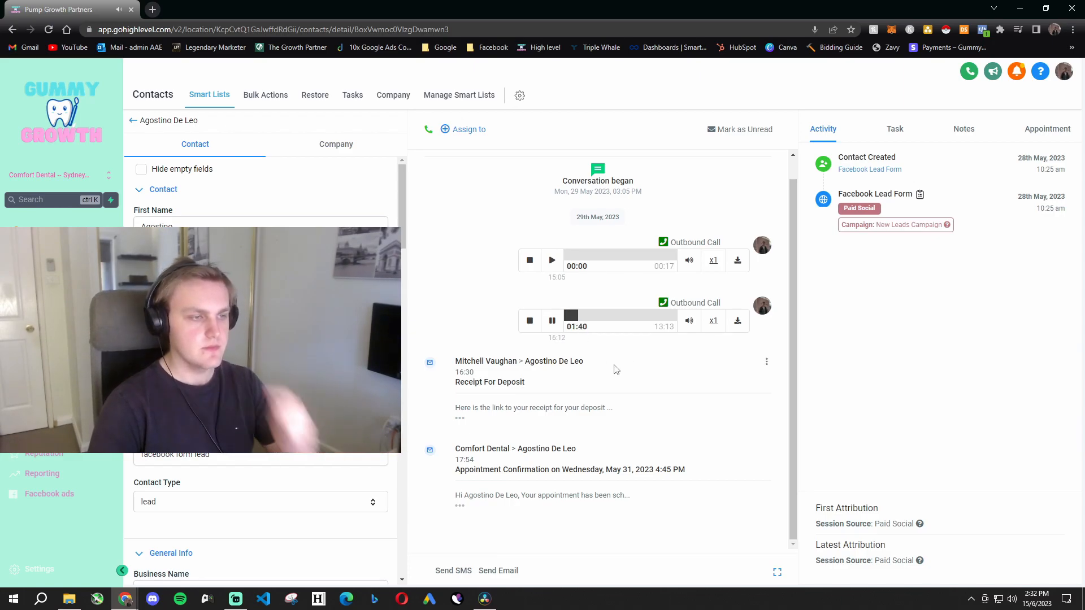
- Sample the outbound call recording in forward skips from about 2:50 to 7:10 and pause it
click(588, 320)
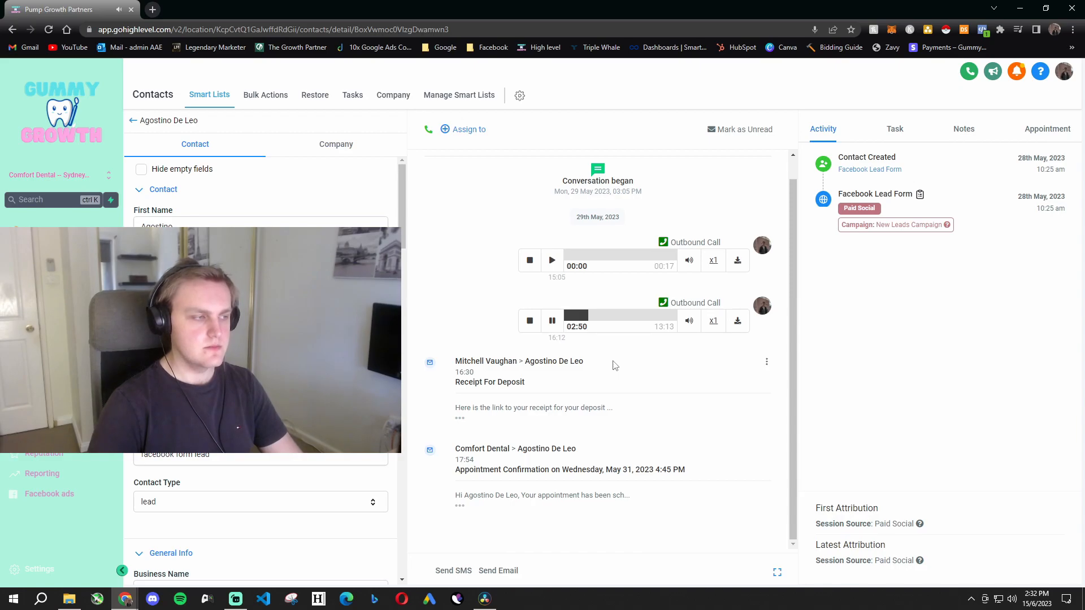
click(597, 317)
click(603, 318)
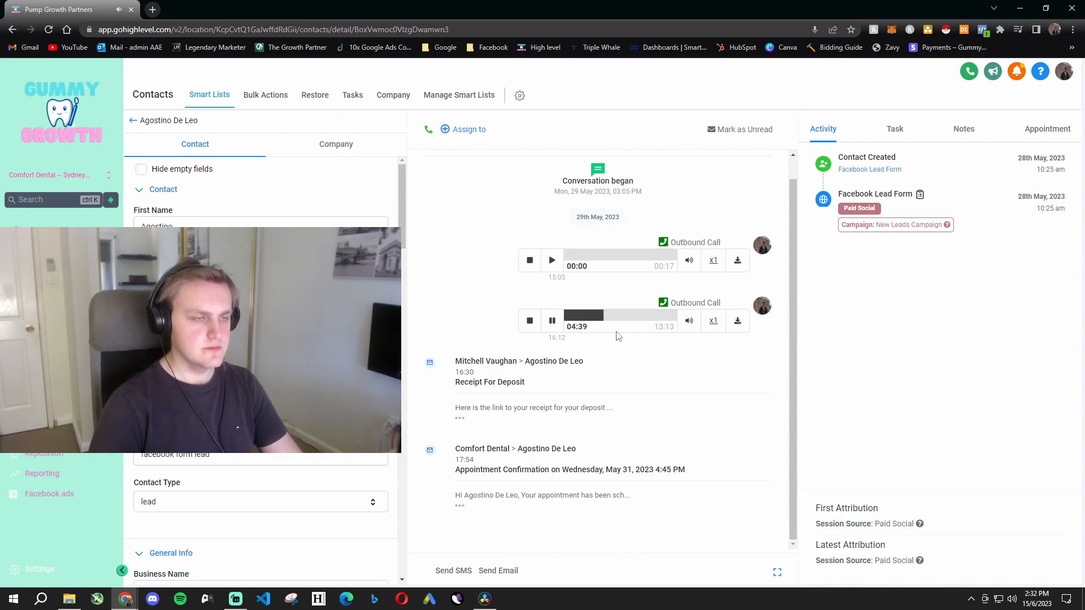
click(612, 317)
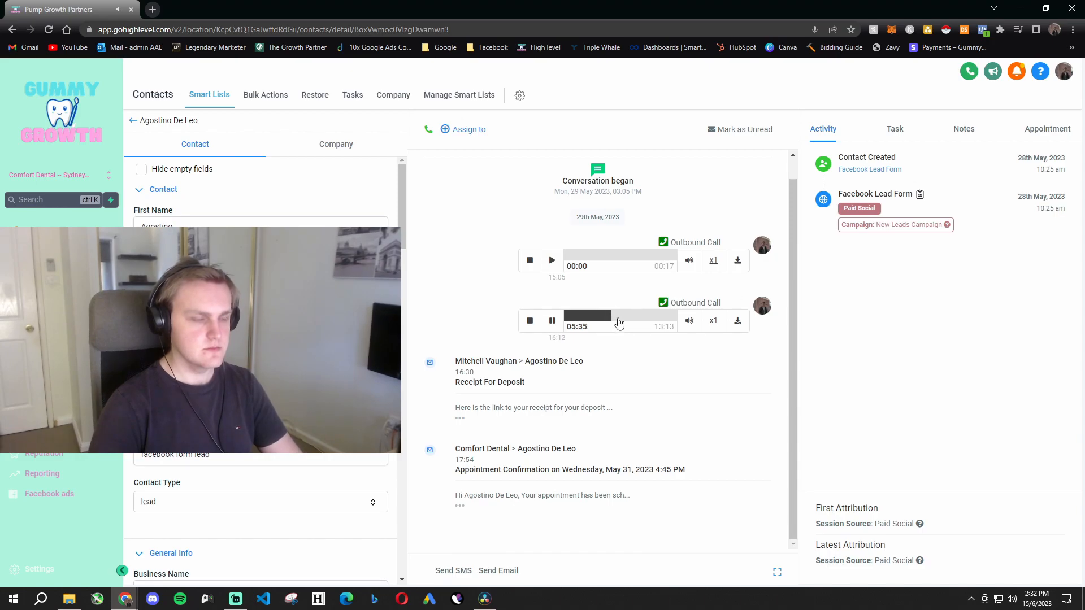
click(618, 318)
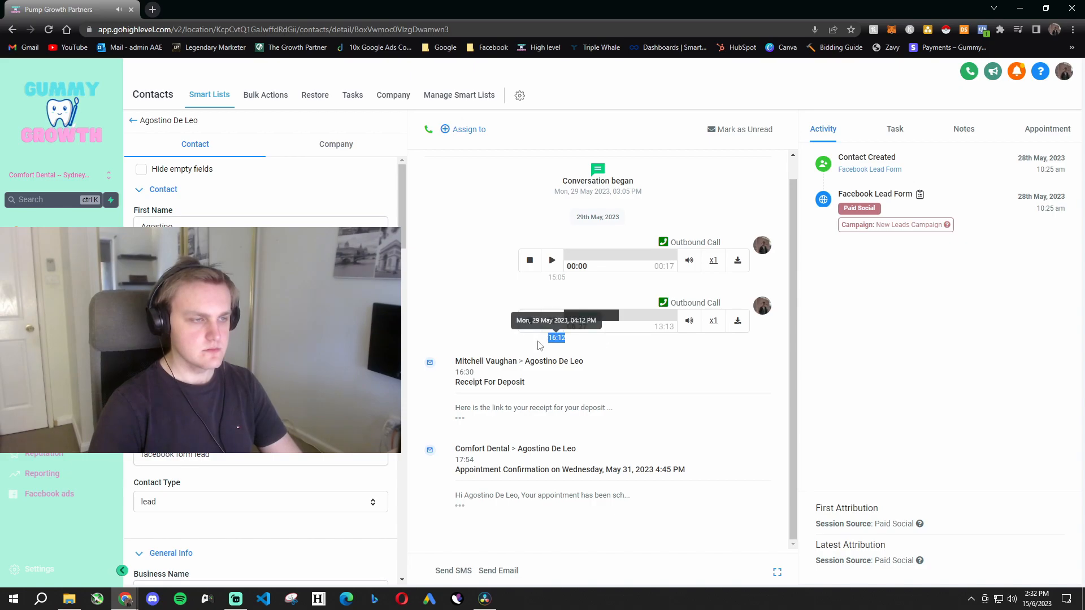
click(626, 318)
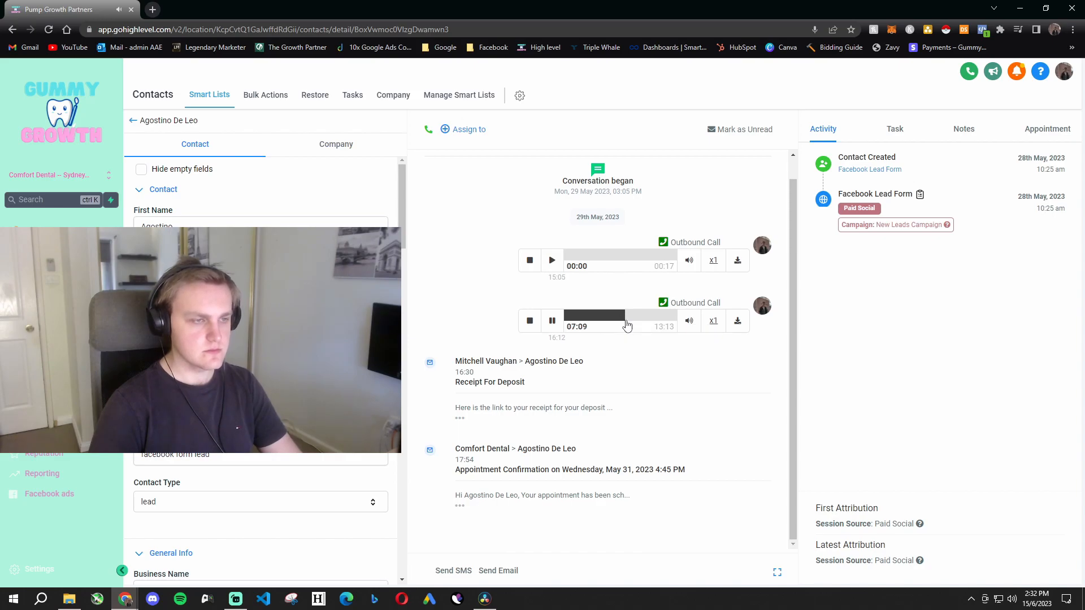
click(552, 321)
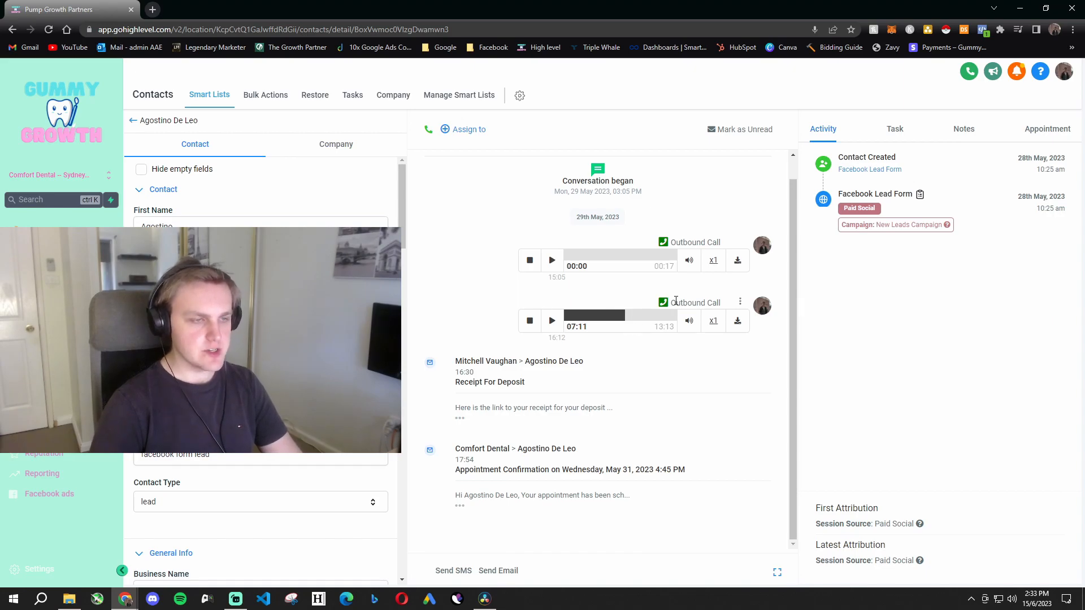
double_click(713, 303)
triple_click(712, 306)
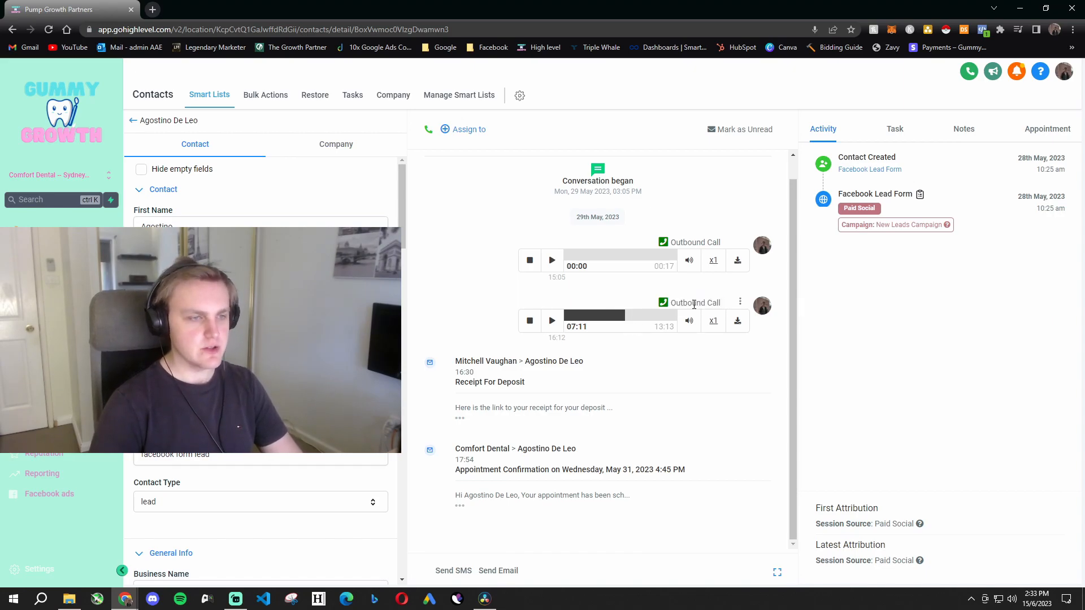
triple_click(713, 304)
click(702, 397)
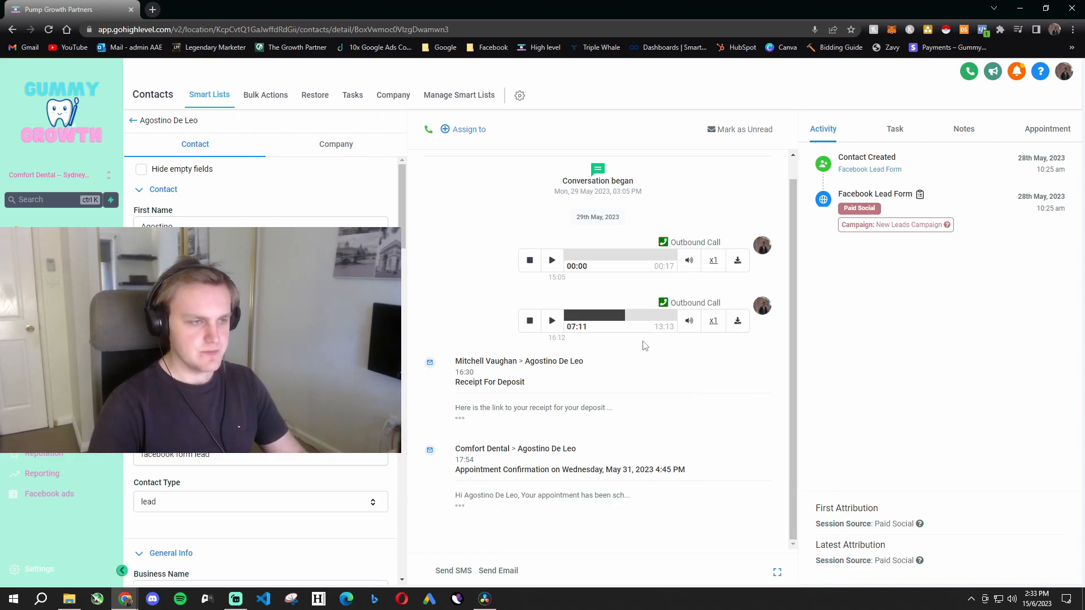
- Return to the opportunities board and switch to the New leads (Ads) pipeline
click(134, 122)
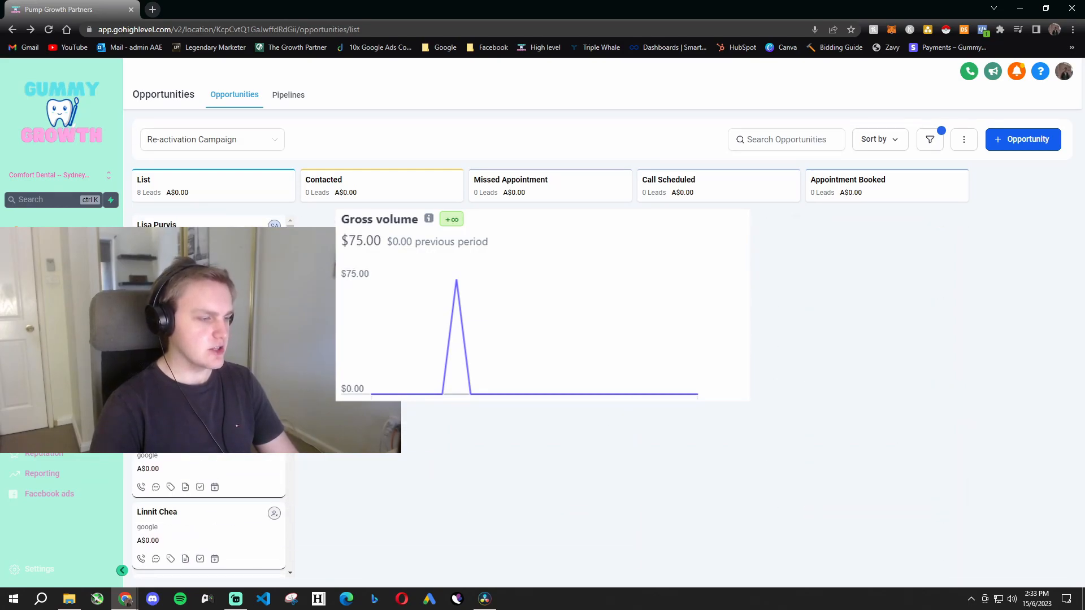
click(194, 139)
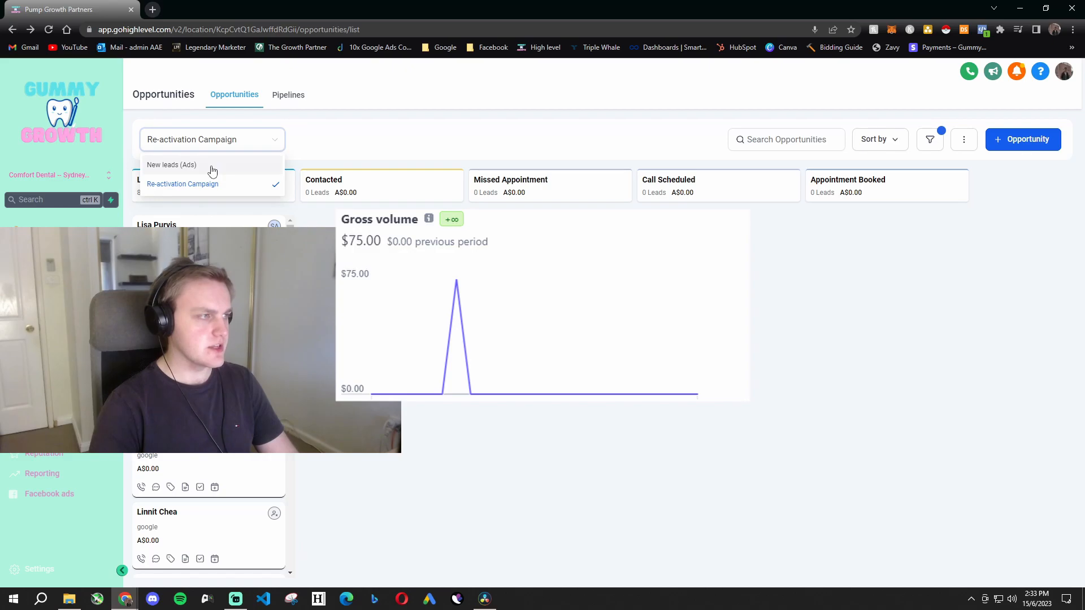
click(212, 165)
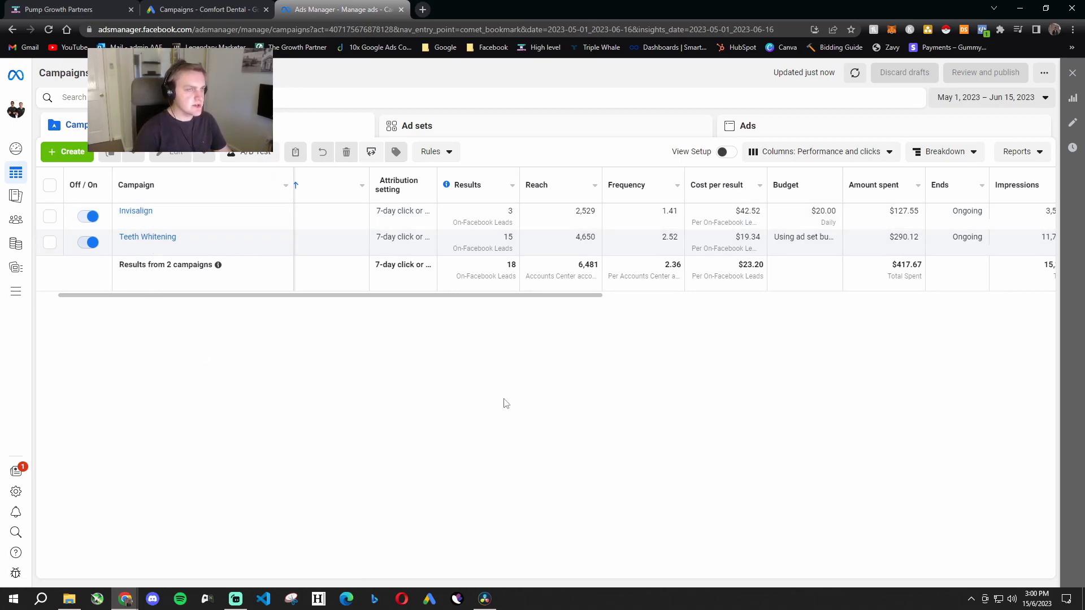
- Check the reporting date range and compare the cost per result of the Invisalign and Teeth Whitening campaigns
click(993, 98)
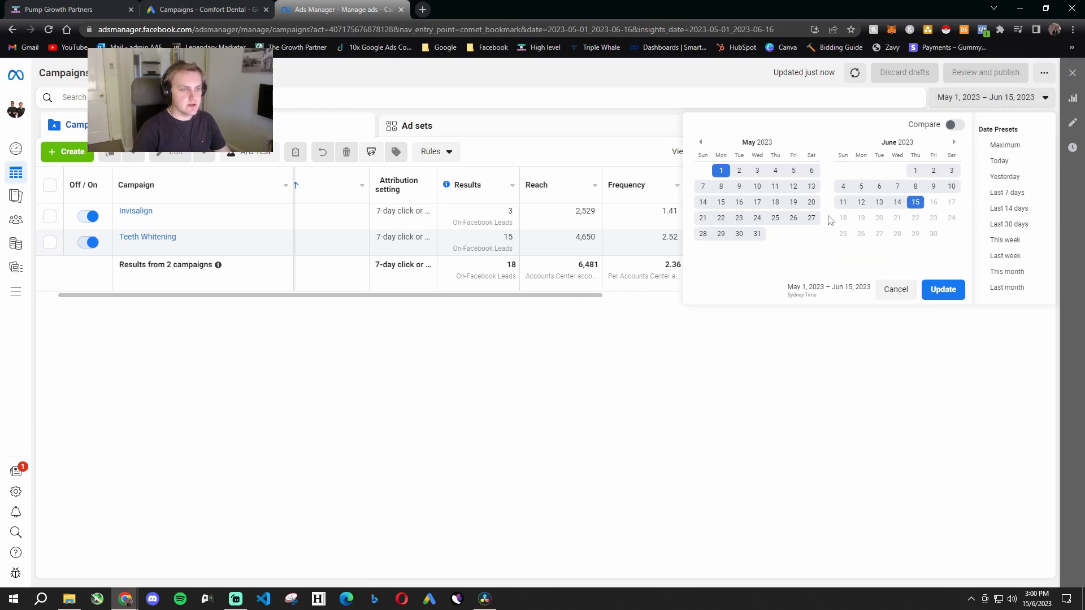
click(785, 403)
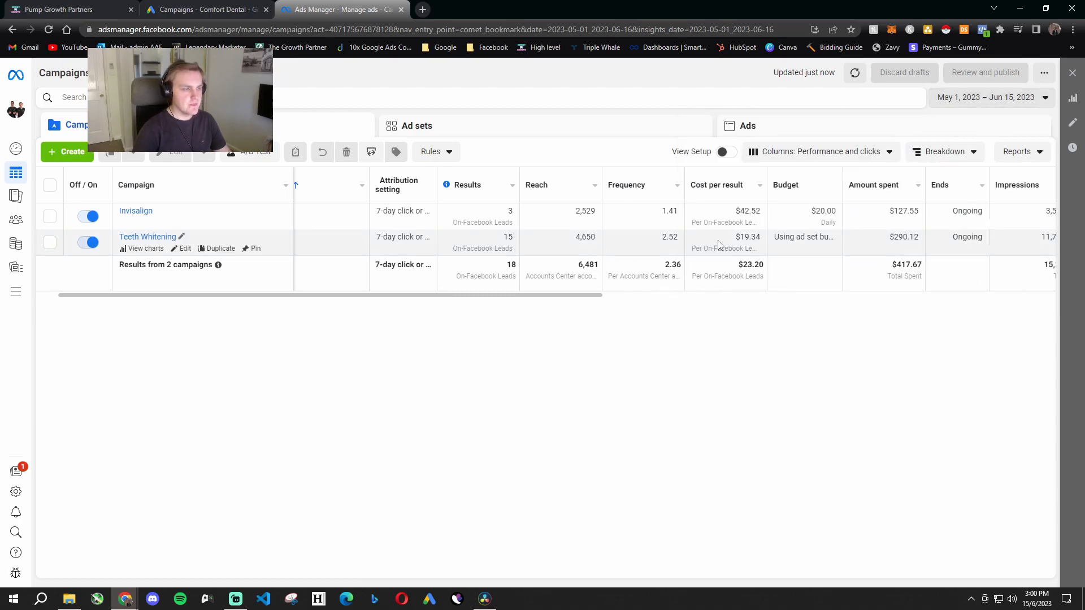
drag(417, 296, 290, 304)
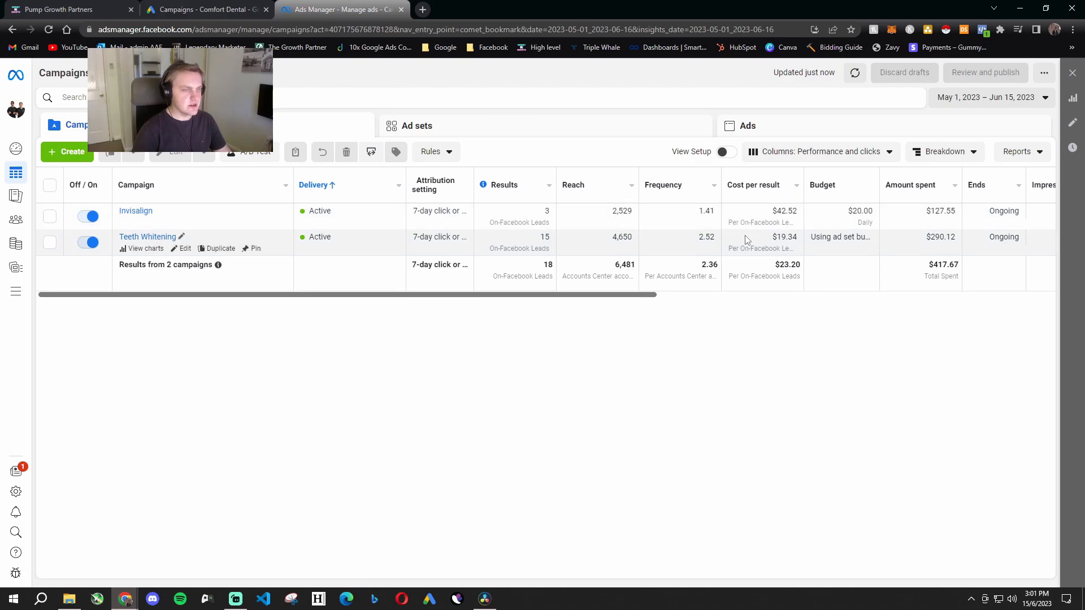
drag(780, 215, 797, 235)
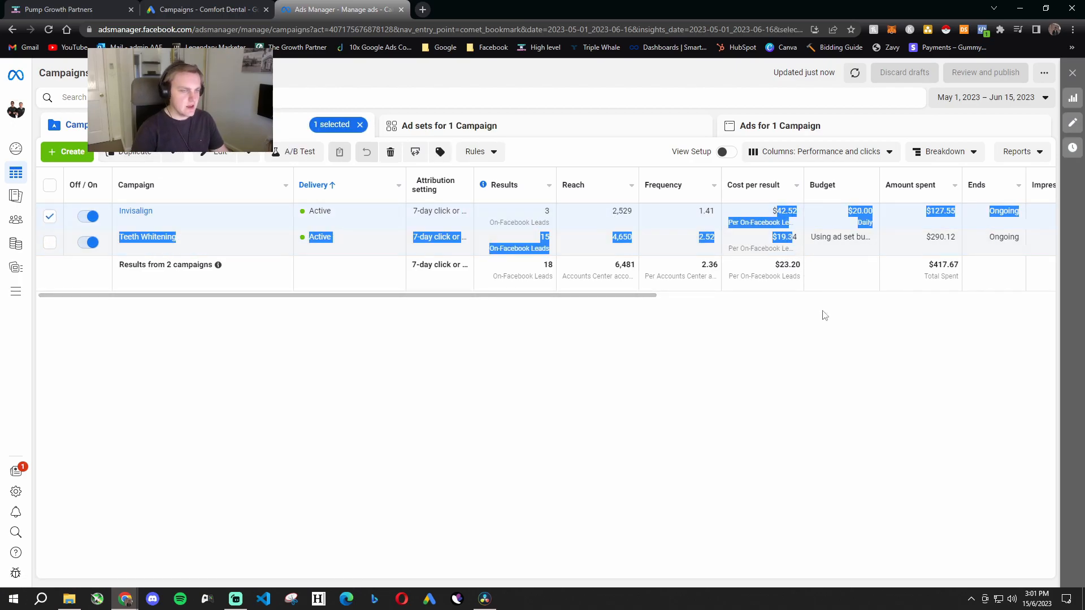
click(826, 326)
- Examine the ad frequency of the Invisalign and Teeth Whitening campaigns across the performance table
drag(573, 296, 680, 332)
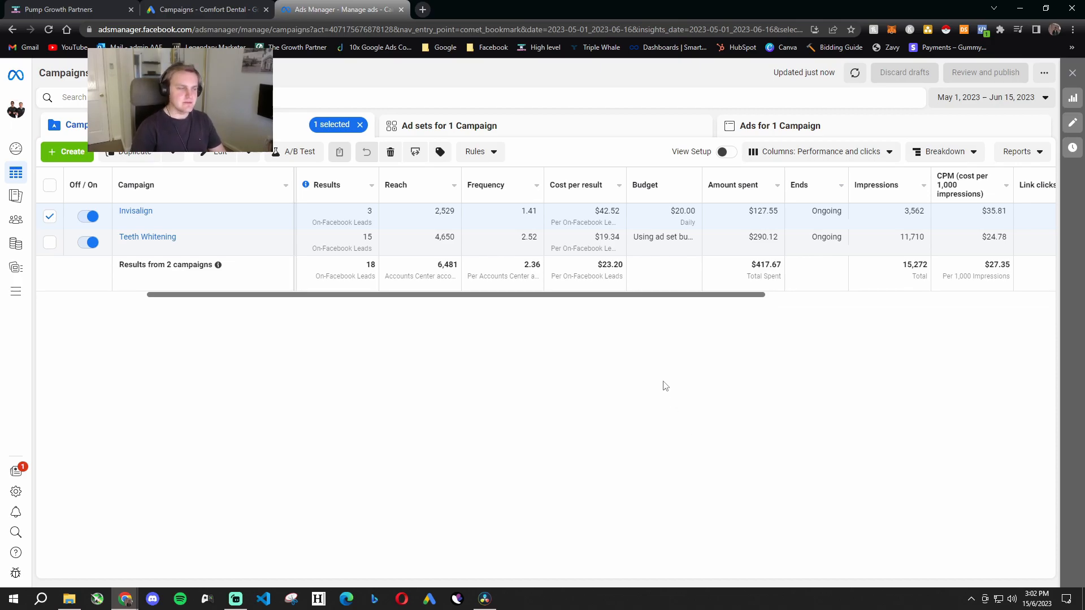
drag(580, 296, 415, 317)
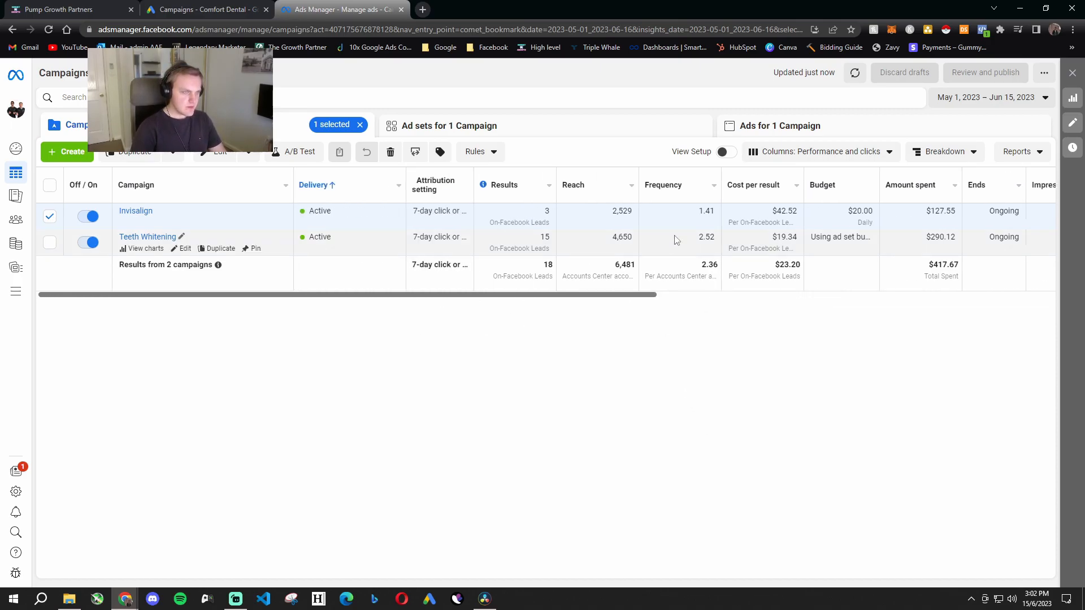
drag(716, 241, 700, 213)
click(715, 346)
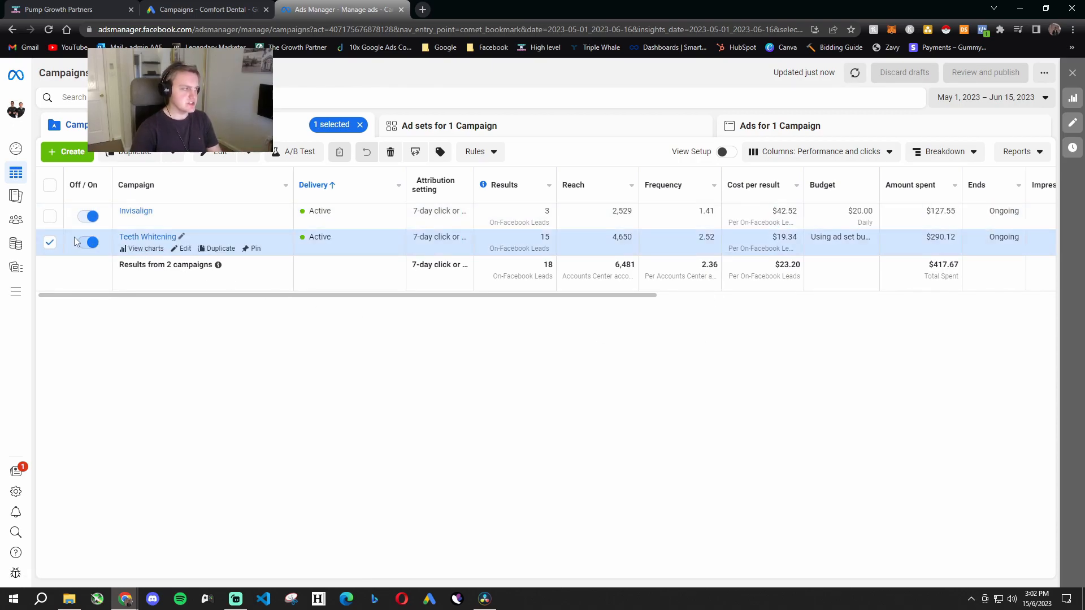
click(50, 243)
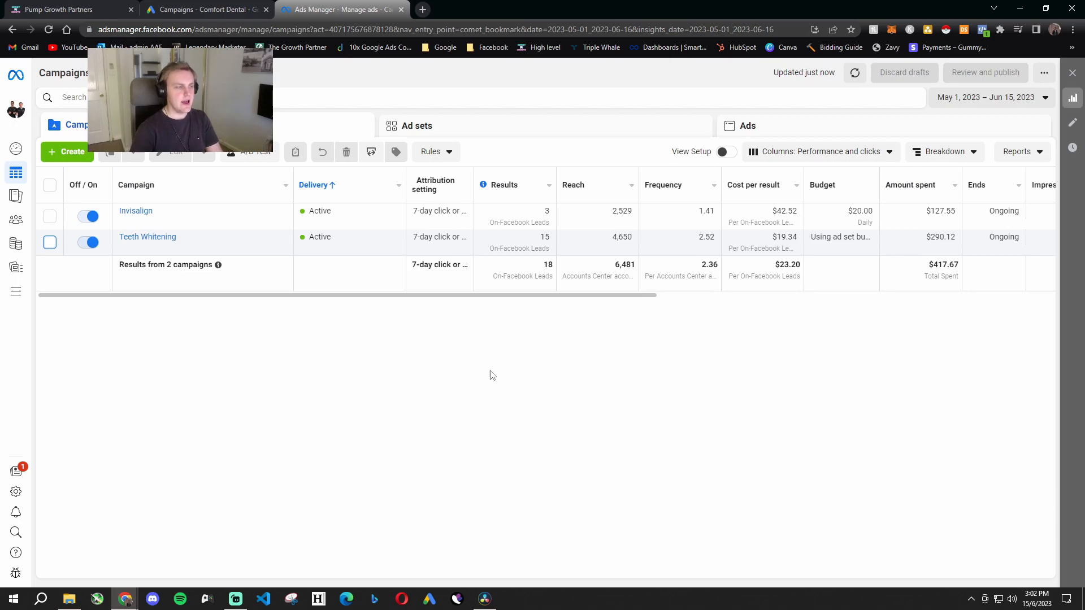
drag(502, 298, 661, 313)
click(463, 242)
click(444, 213)
- Examine the impressions, click metrics and combined cost per 1,000 impressions of the two campaigns
scroll(567, 308, right, 3)
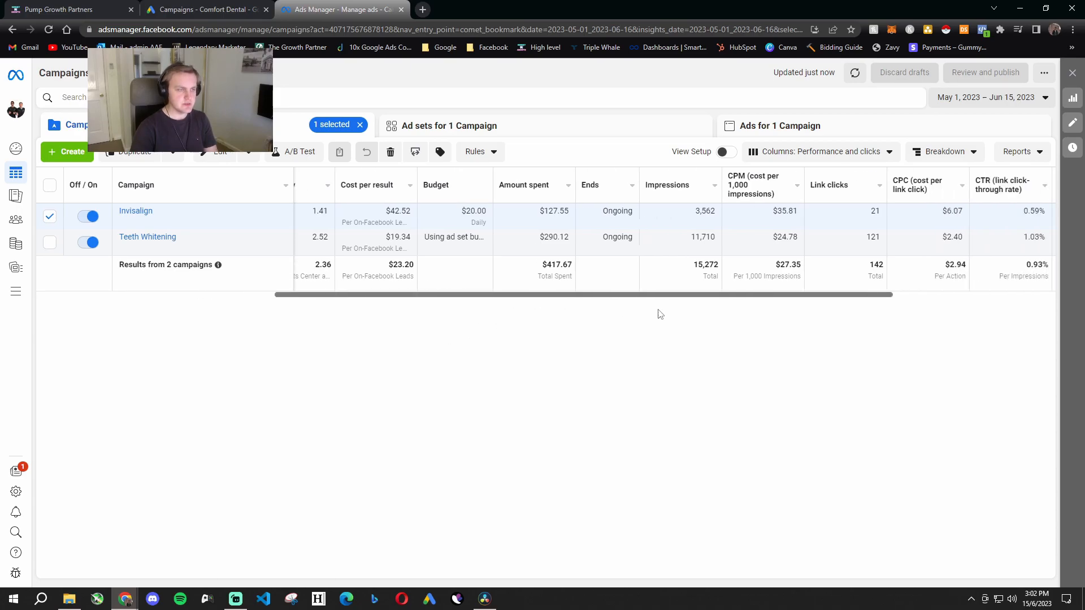
scroll(674, 319, right, 5)
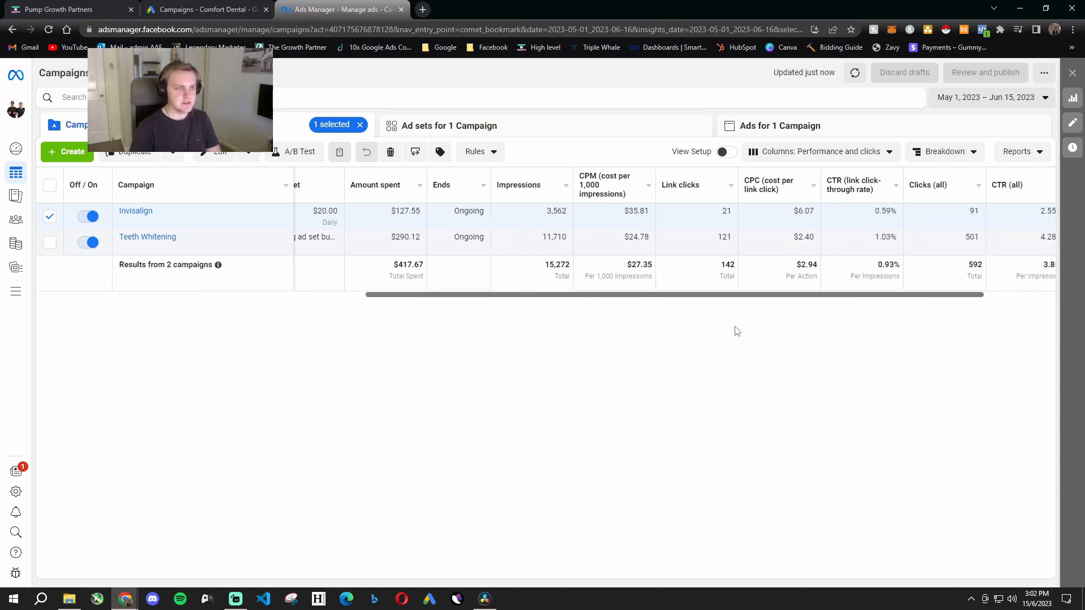
scroll(781, 342, right, 1)
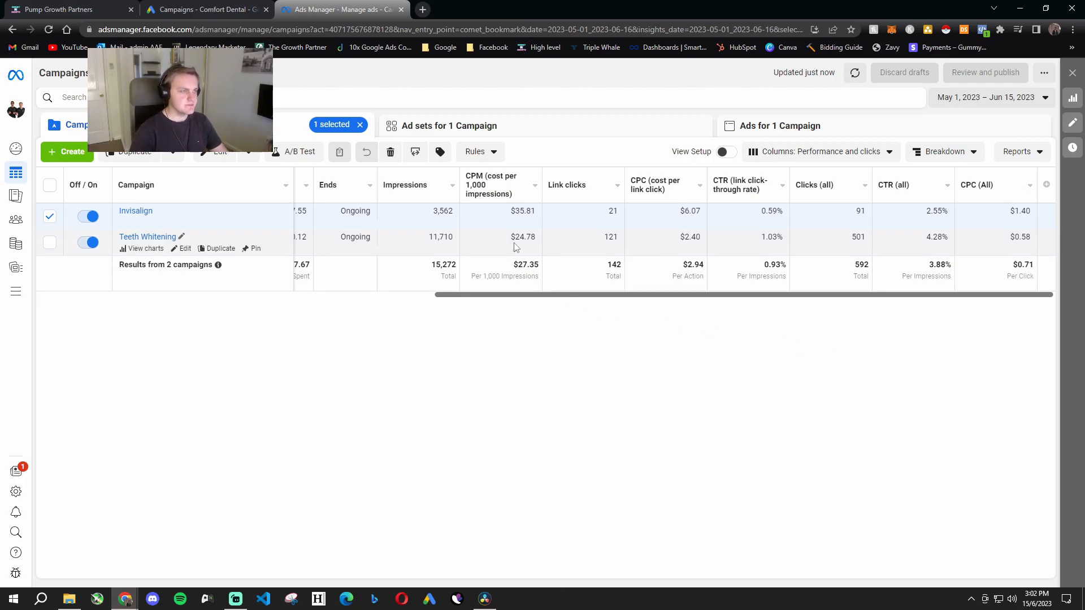
drag(541, 265, 510, 269)
click(569, 366)
drag(559, 297, 521, 297)
drag(603, 268, 571, 265)
click(628, 341)
click(613, 337)
click(605, 326)
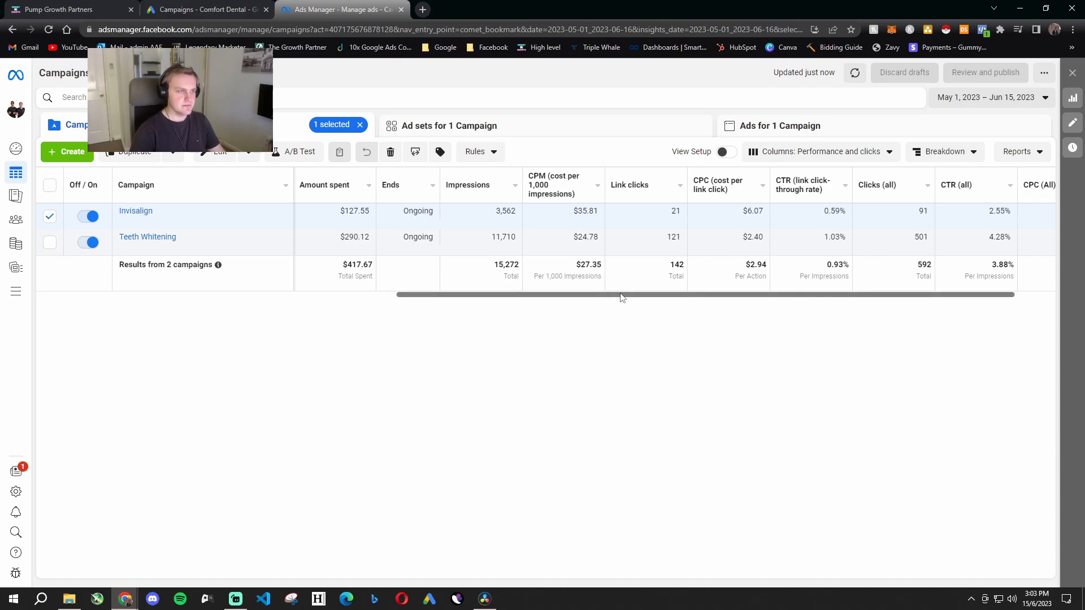
- Examine the remaining click-cost and click-through columns for the Invisalign and Teeth Whitening campaigns
drag(620, 297, 647, 304)
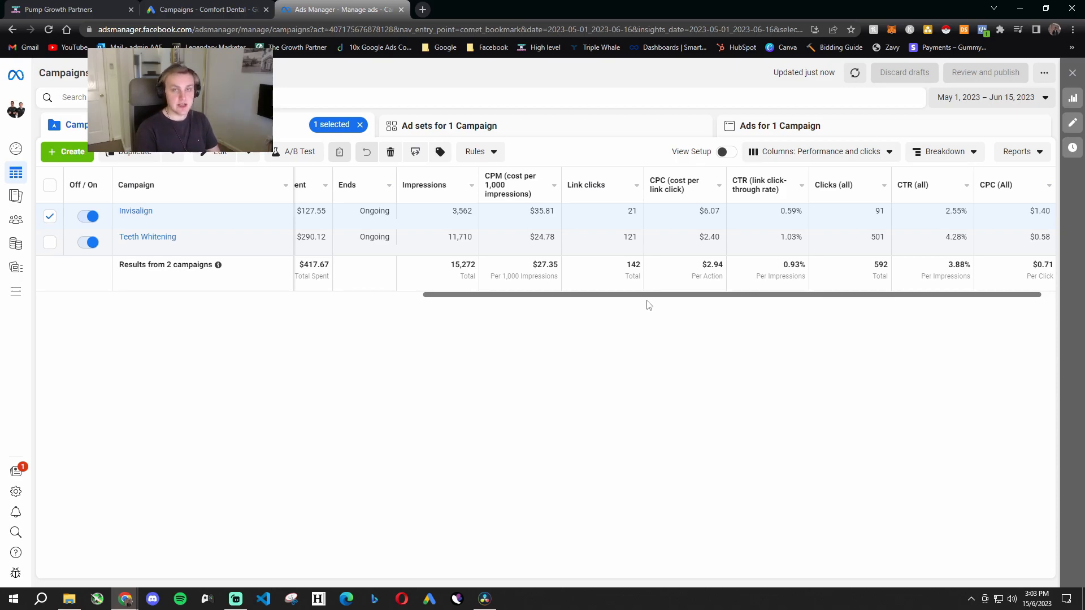
scroll(735, 307, right, 1)
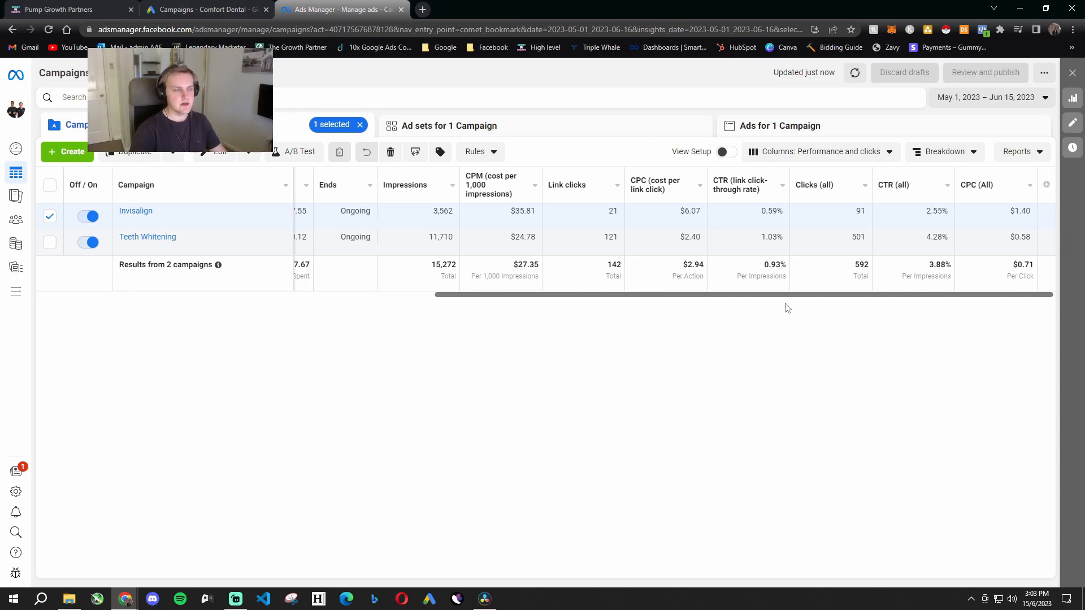
scroll(557, 346, left, 10)
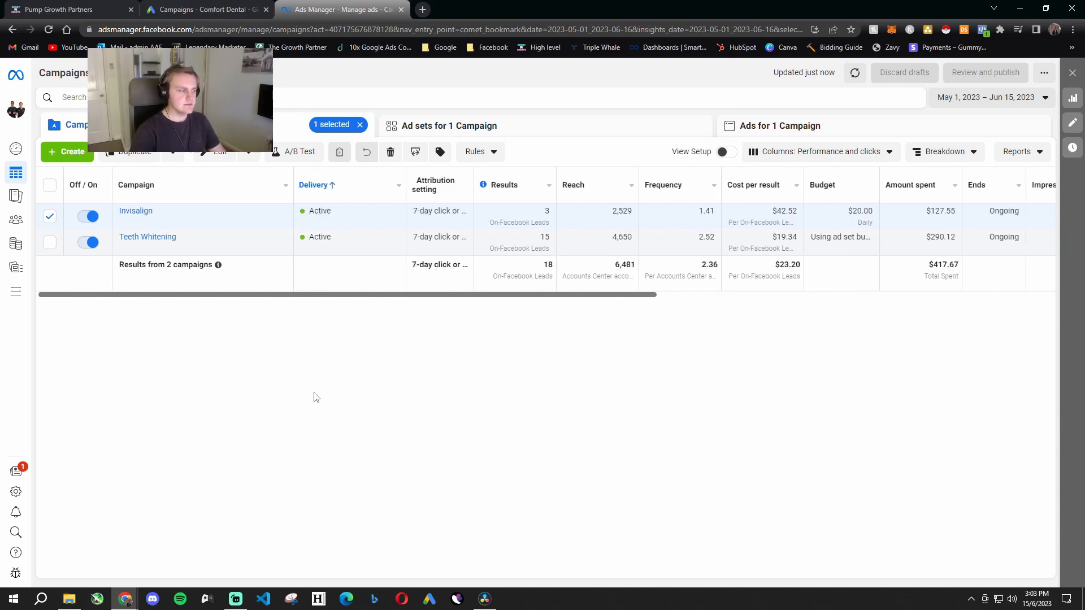
- Clear the campaign selection, drill into the Invisalign campaign and its ad set, and open New Leads Ad for editing
click(360, 125)
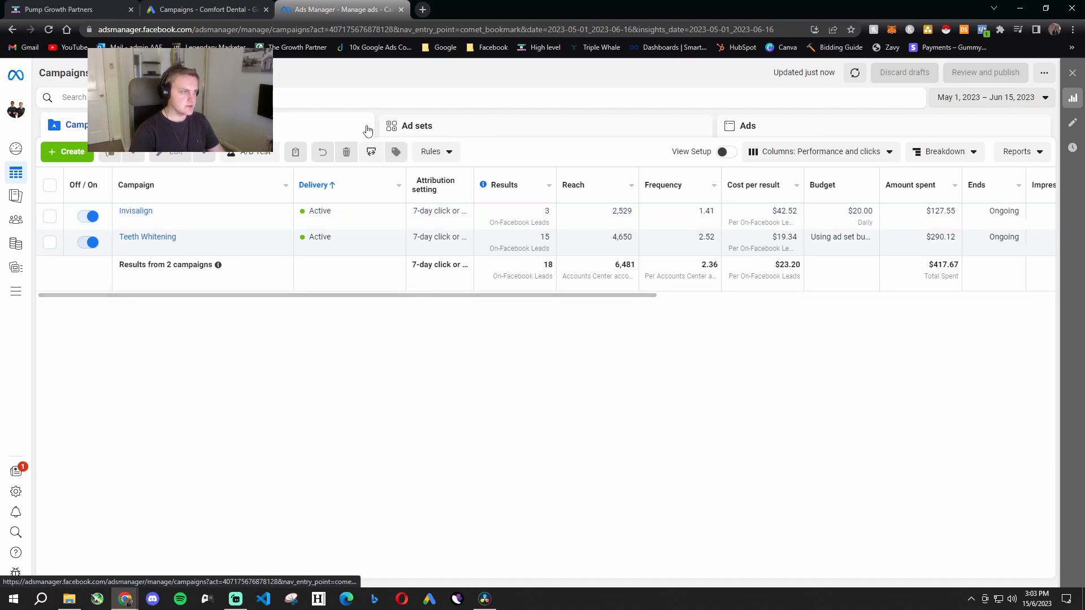
click(141, 212)
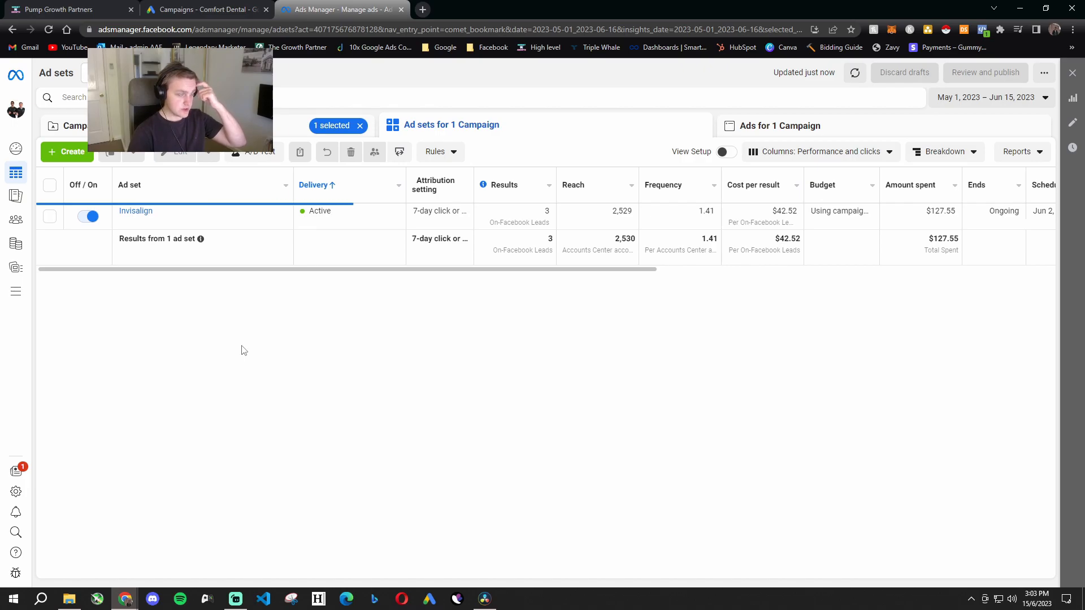
click(138, 211)
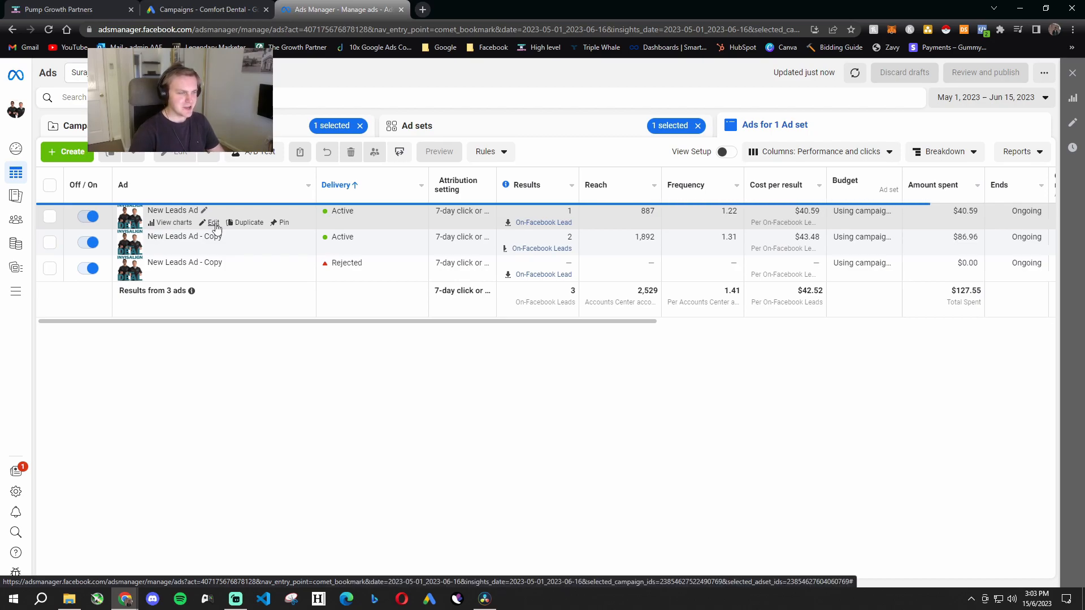
click(214, 223)
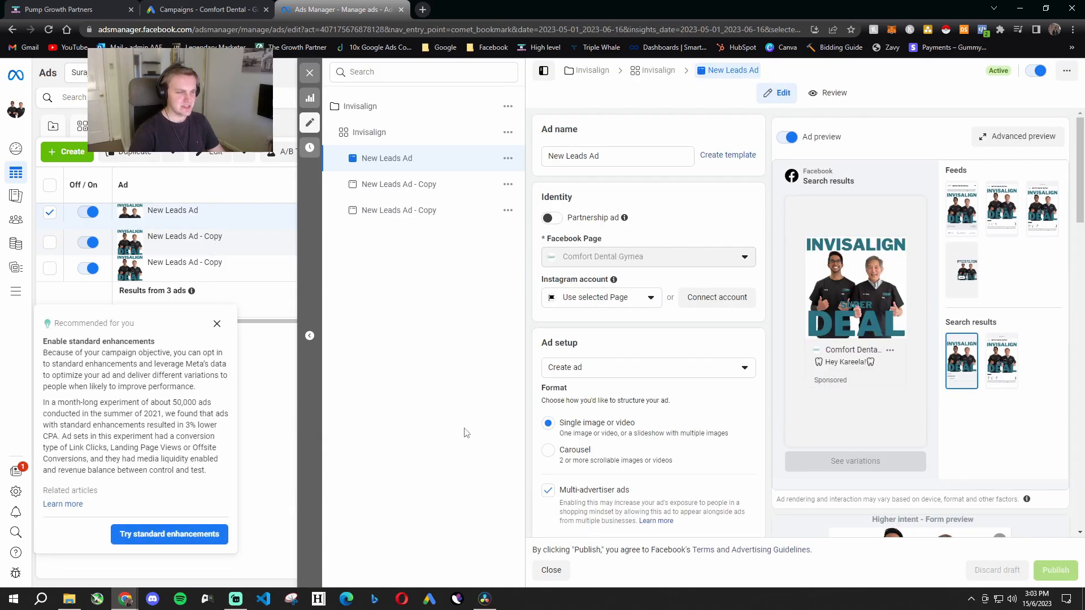
- Look through New Leads Ad's setup, primary text, headlines, instant form and tracking settings
scroll(633, 421, down, 8)
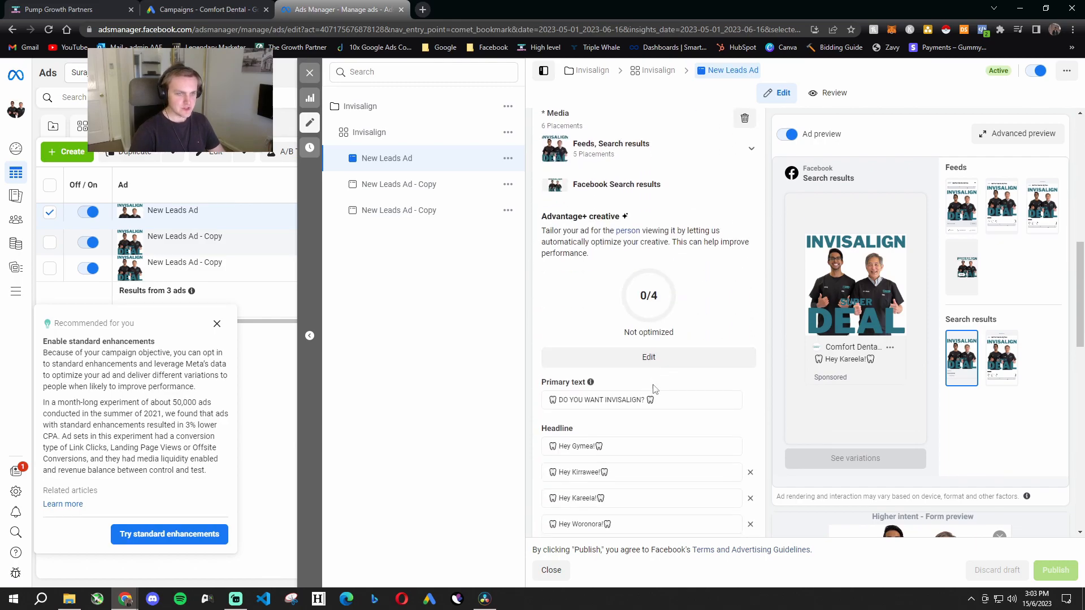
scroll(658, 421, up, 12)
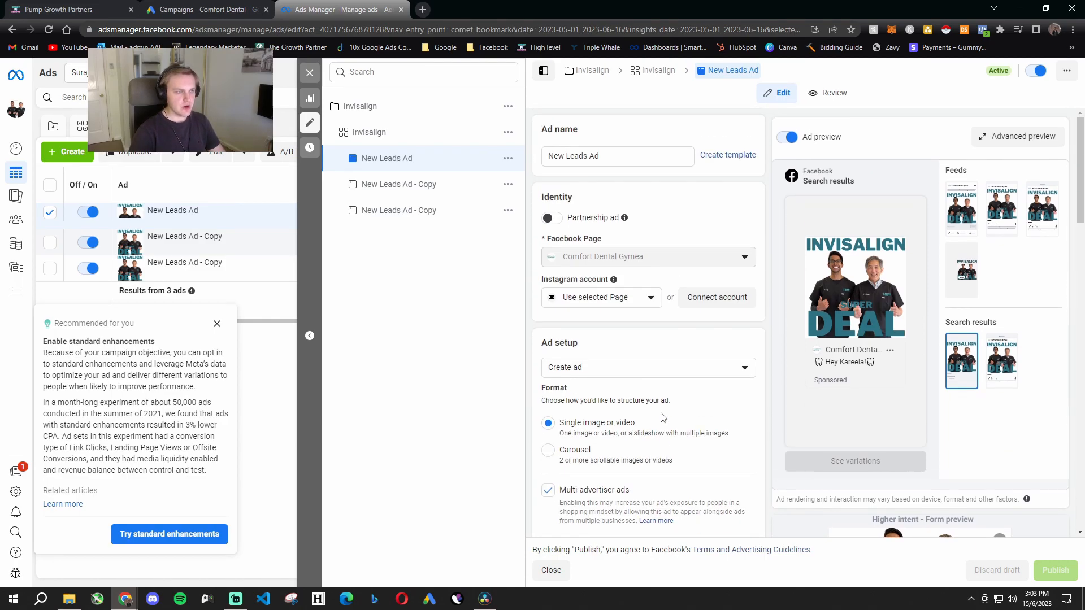
scroll(664, 417, down, 8)
scroll(664, 418, down, 12)
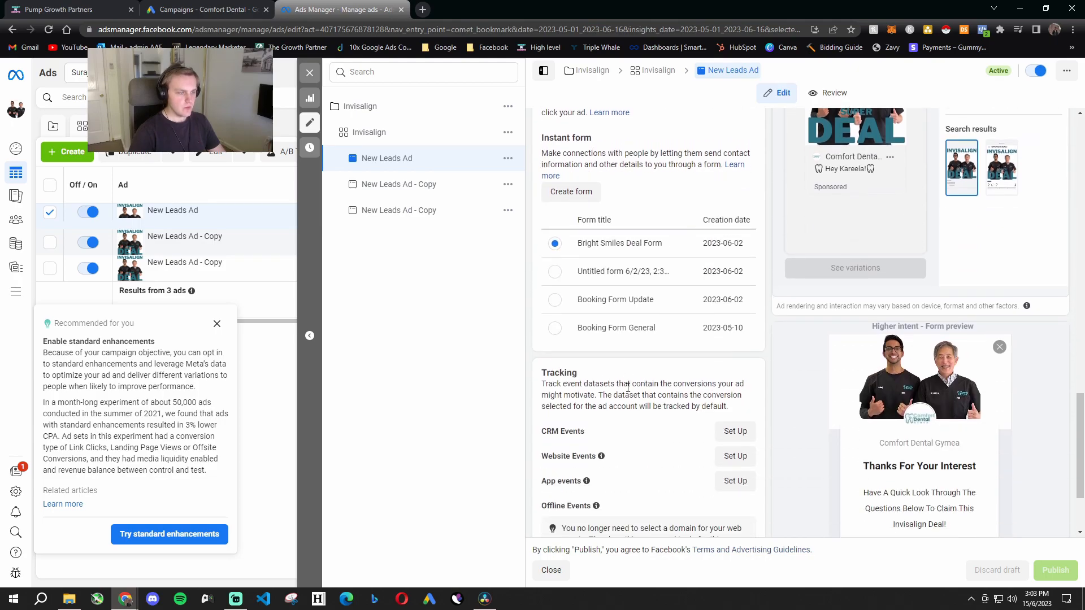
scroll(650, 418, up, 10)
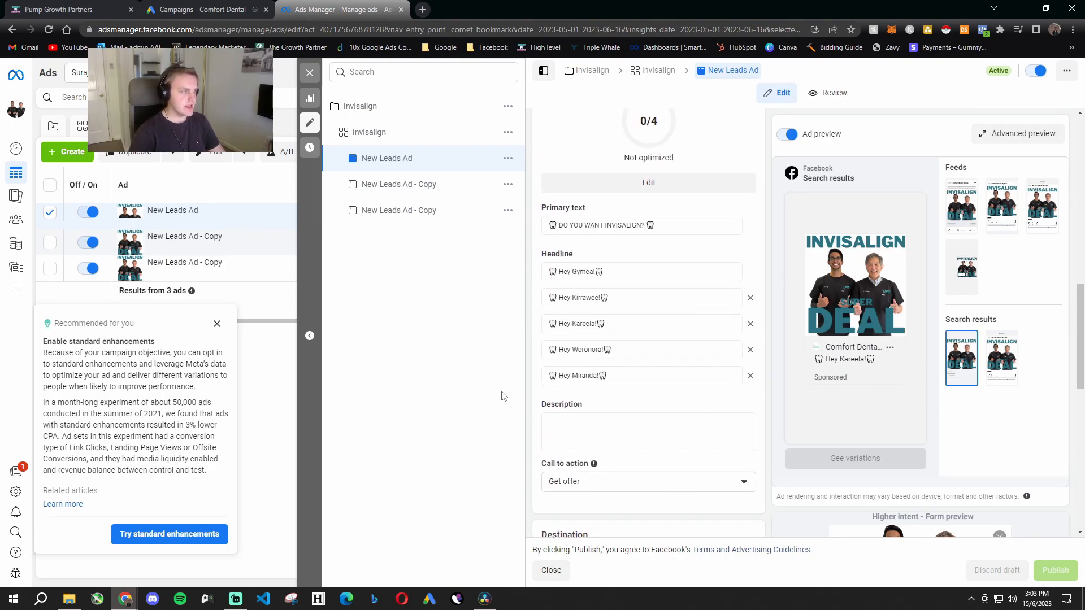
- Open the first New Leads Ad - Copy and examine the opening question of its primary text, dismissing the text suggestions
click(440, 188)
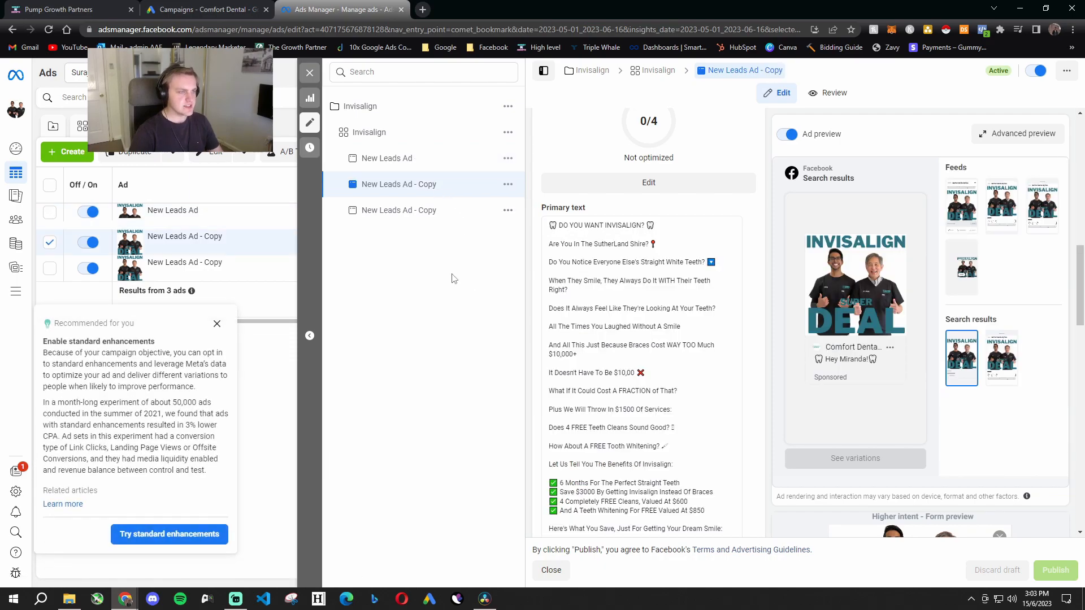
scroll(674, 389, down, 1)
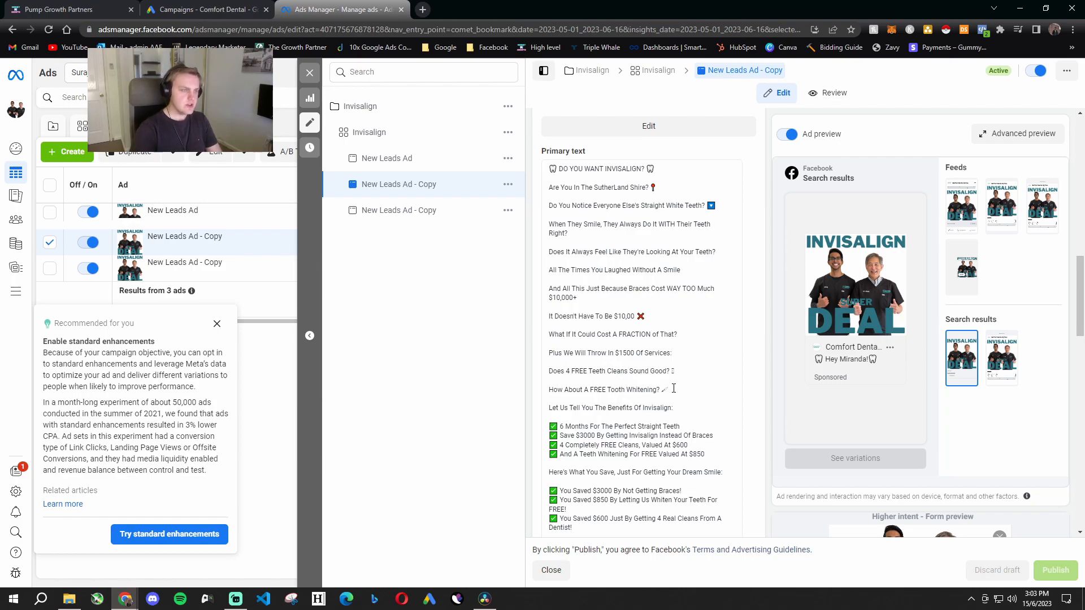
triple_click(666, 173)
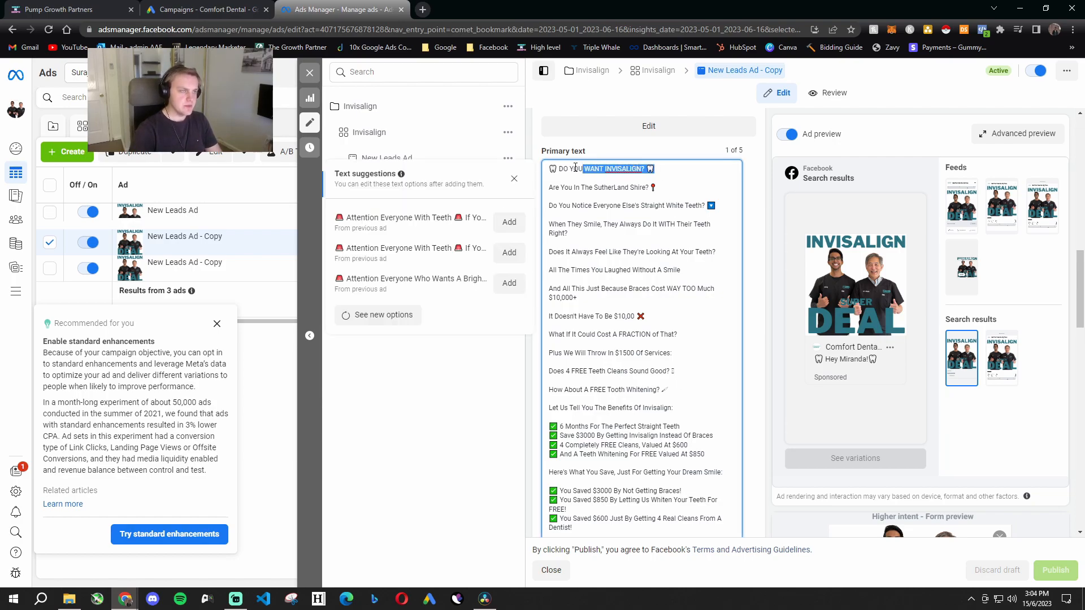
click(514, 180)
click(508, 185)
triple_click(681, 172)
click(676, 173)
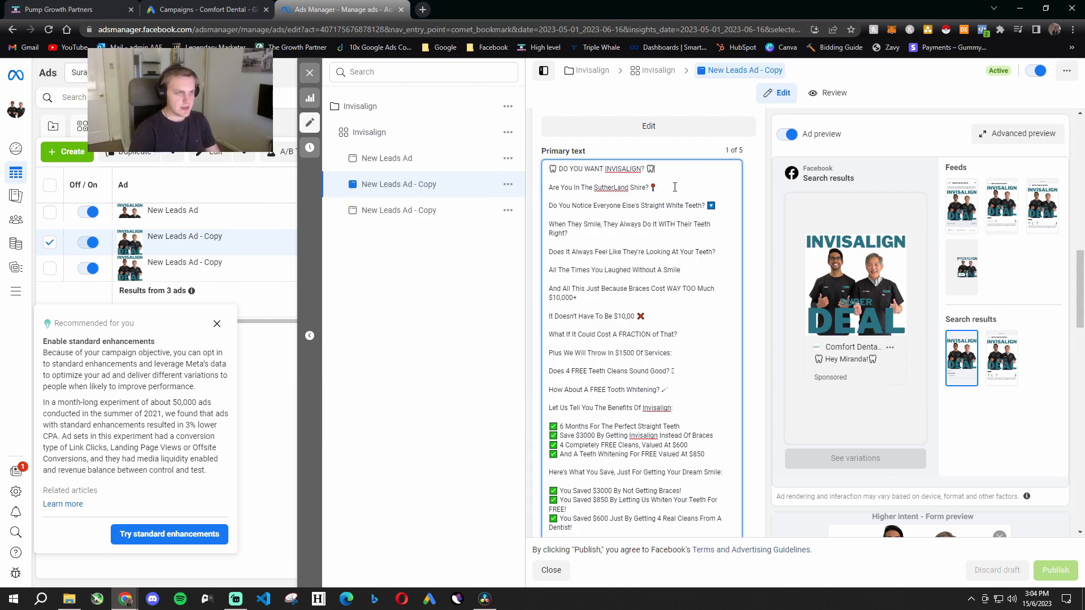
double_click(671, 171)
click(671, 173)
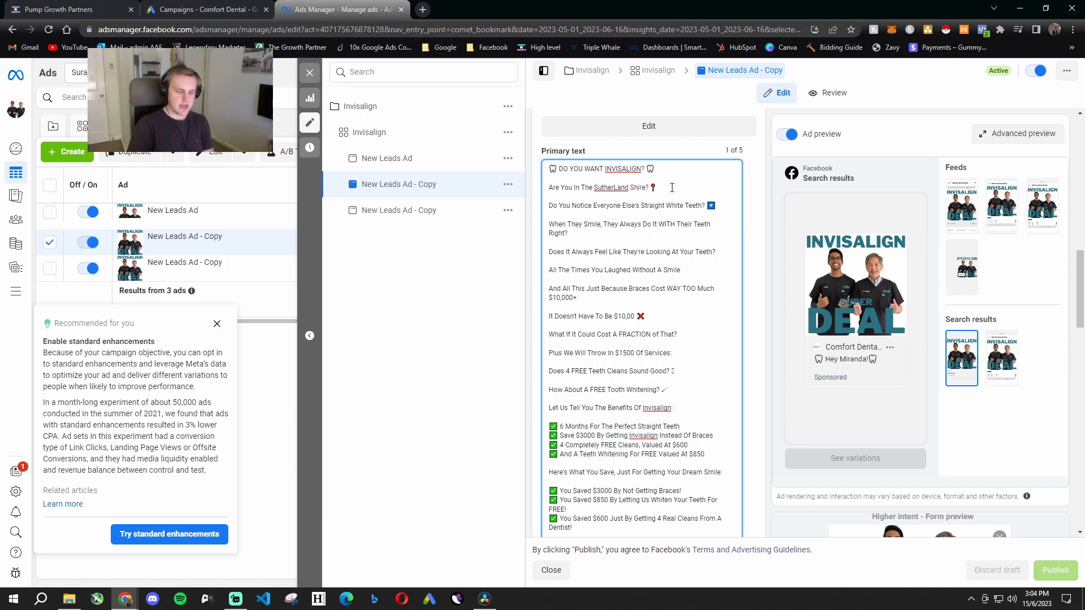
- Read the primary text lines about other people's straight white teeth and feeling looked at
scroll(670, 204, down, 3)
scroll(561, 163, up, 2)
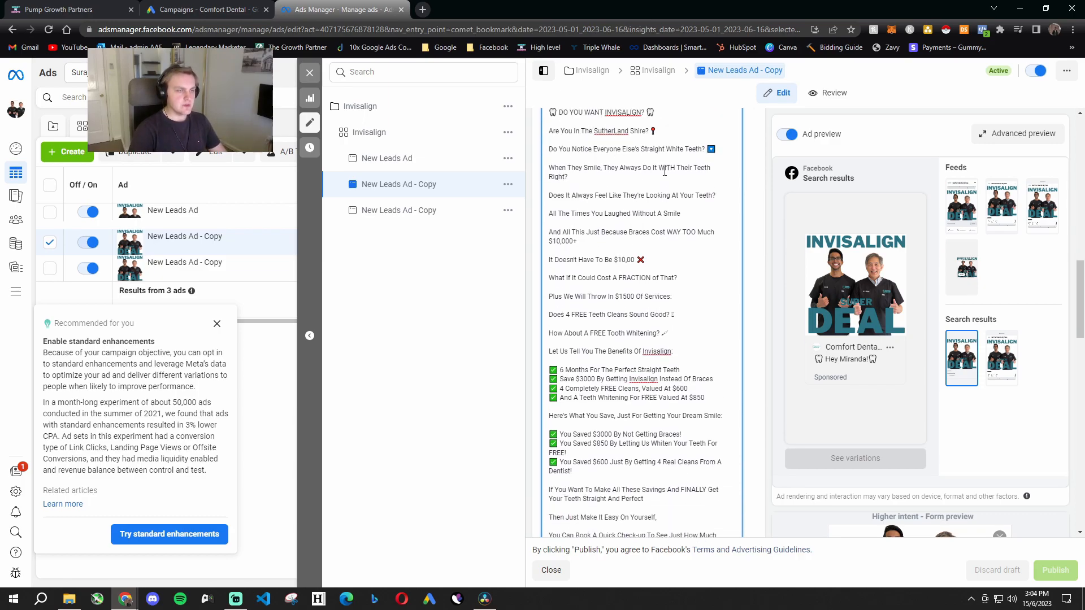
click(583, 164)
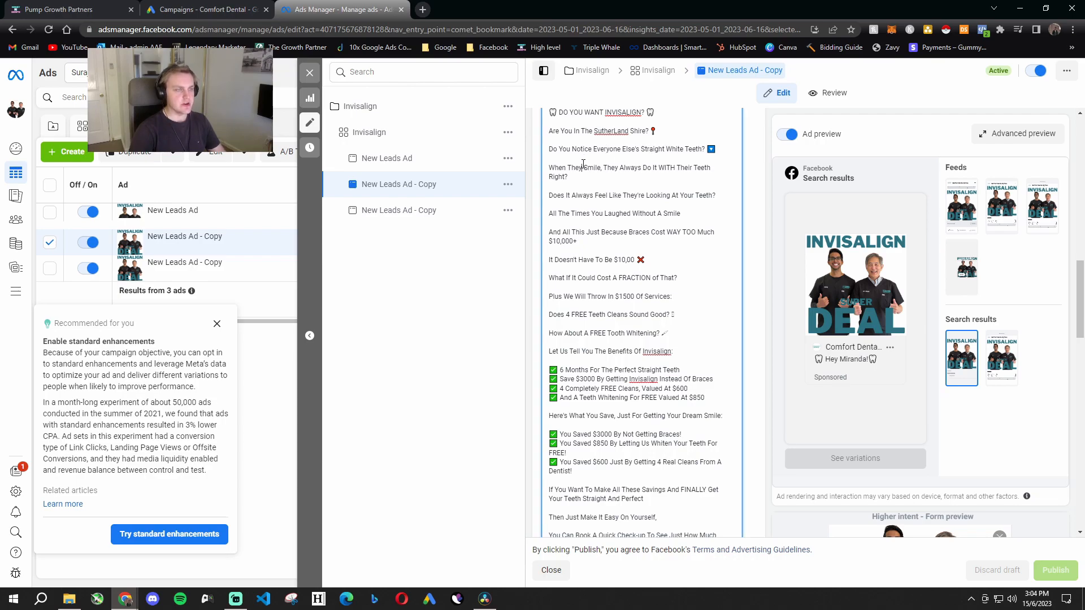
drag(622, 149, 680, 147)
drag(555, 168, 691, 169)
click(673, 189)
drag(560, 200, 717, 197)
click(688, 223)
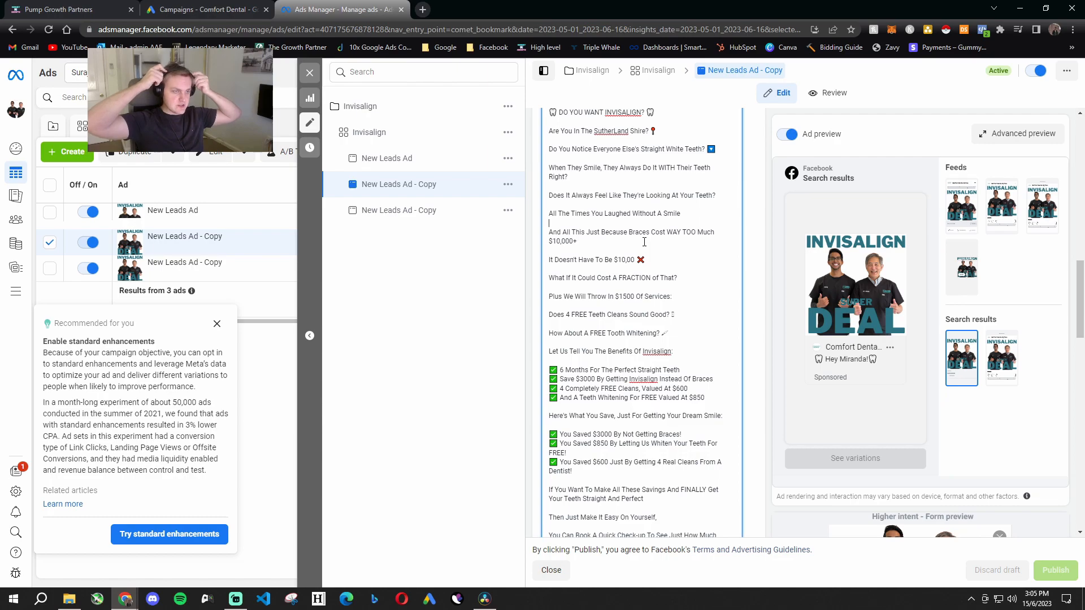
- Read the primary text lines offering $1500 of services, 4 free teeth cleans and free tooth whitening
scroll(648, 248, down, 1)
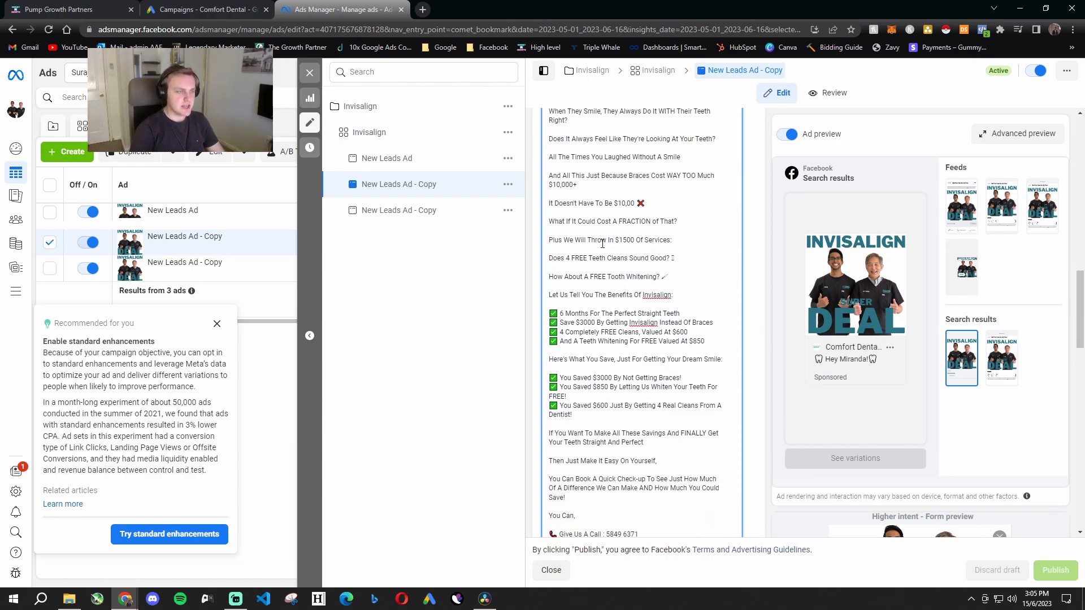
drag(614, 242, 676, 237)
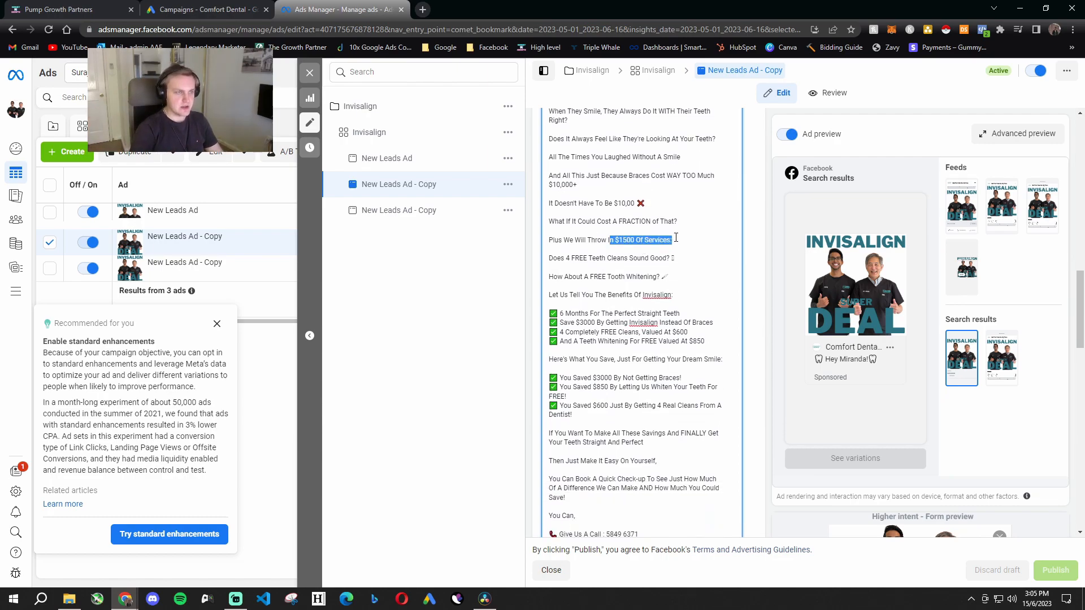
click(587, 252)
drag(551, 262, 675, 262)
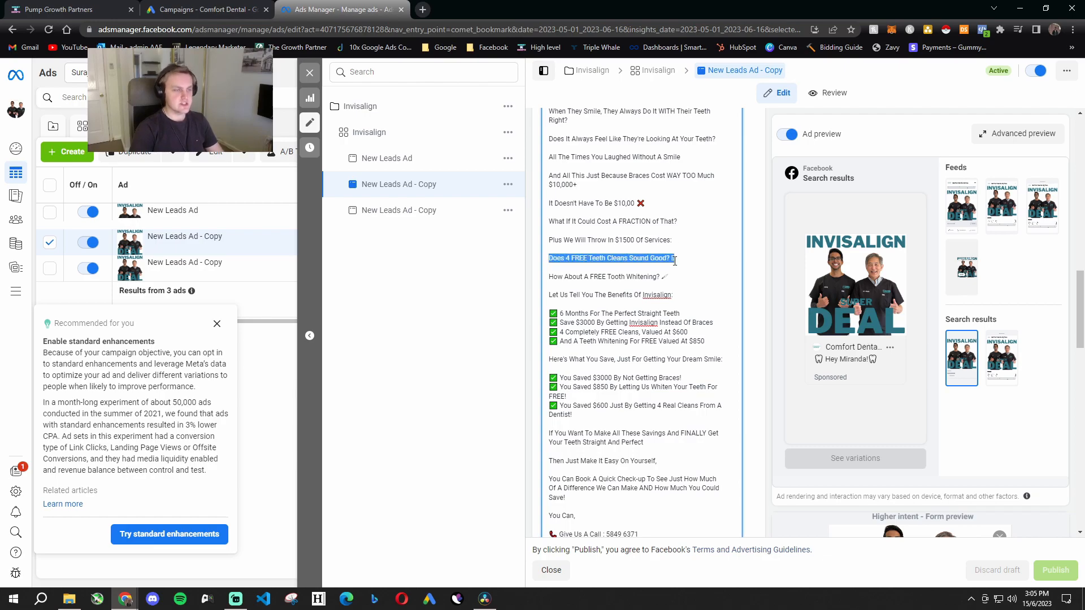
click(635, 271)
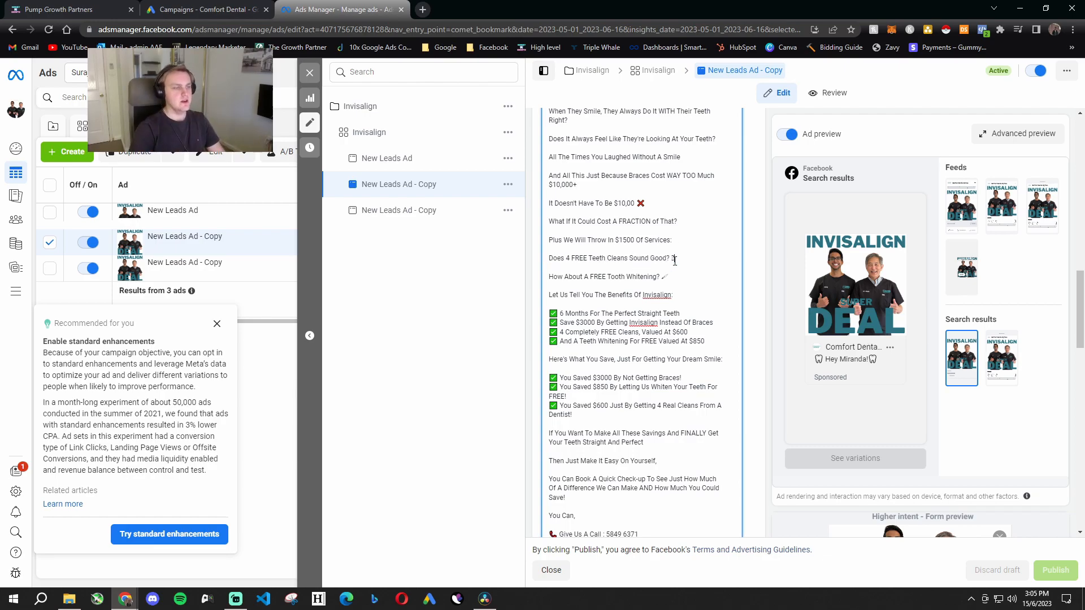
drag(562, 259, 677, 279)
click(691, 263)
click(677, 280)
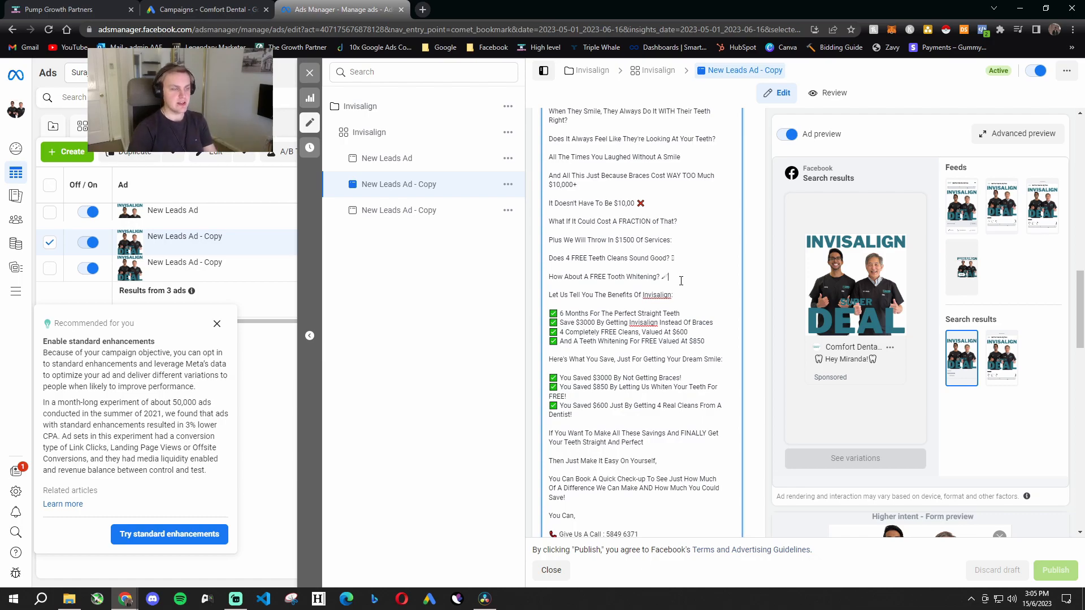
- Read the Invisalign benefits checklist in the primary text item by item
click(547, 296)
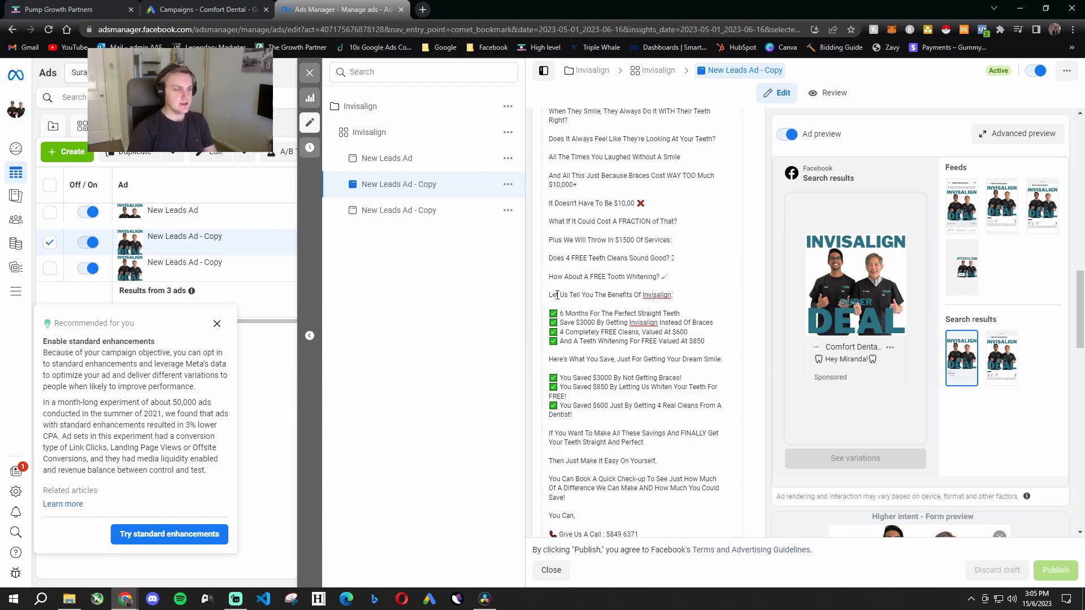
scroll(564, 299, down, 1)
drag(560, 257, 678, 257)
drag(559, 267, 682, 266)
click(651, 268)
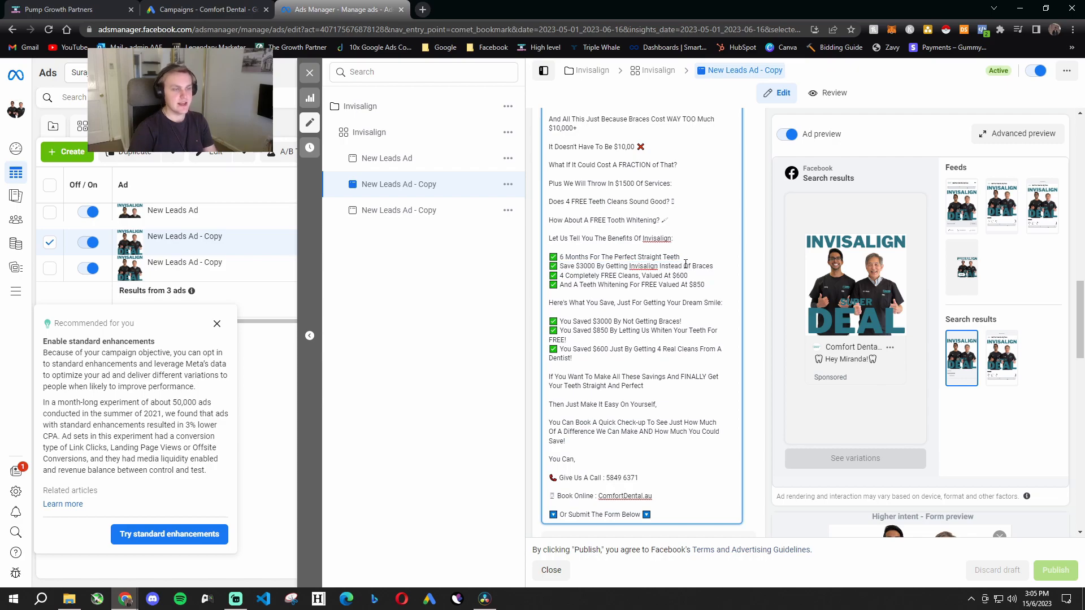
drag(559, 276, 689, 276)
drag(560, 285, 694, 286)
click(665, 294)
click(637, 303)
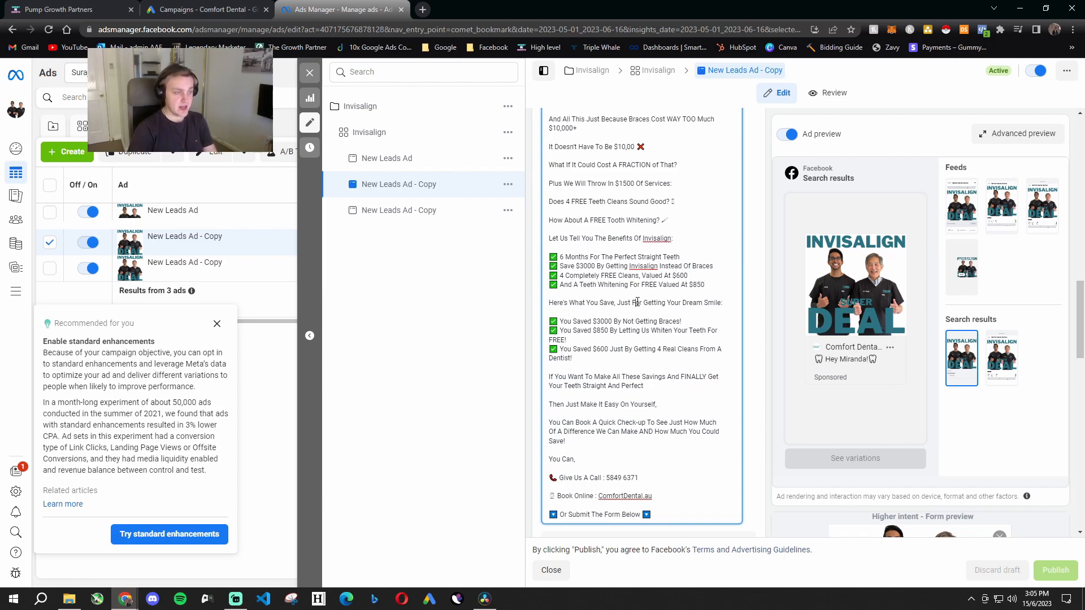
- Read the "Here's What You Save" list in the primary text, covering the braces, whitening and cleans savings
drag(566, 305, 714, 304)
click(676, 327)
scroll(676, 327, down, 1)
drag(563, 265, 683, 266)
drag(560, 275, 689, 274)
click(680, 289)
drag(562, 292, 720, 293)
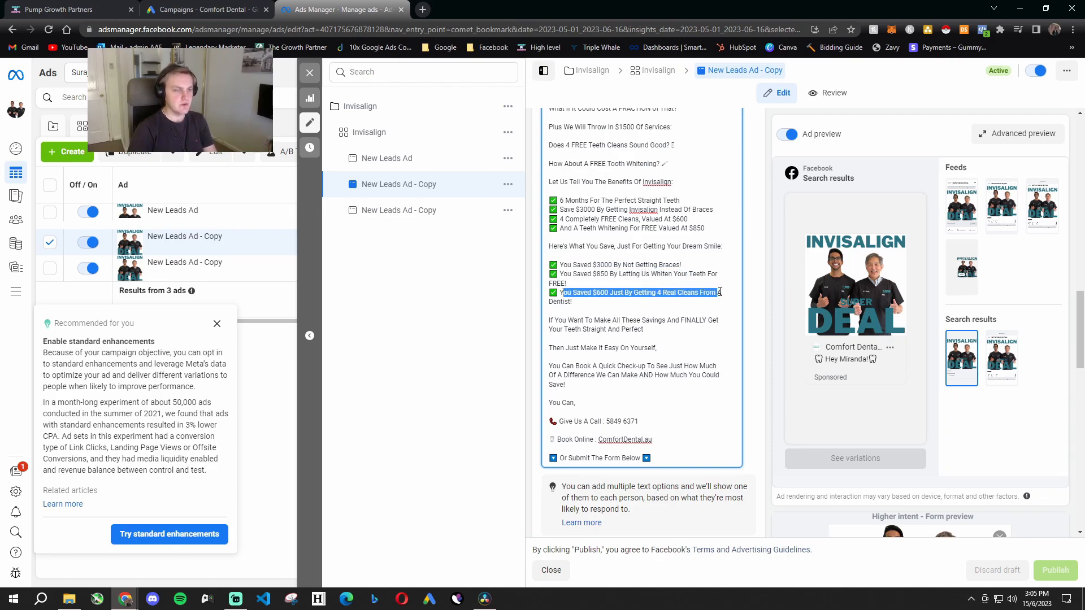
click(608, 304)
- Read the closing call to action in the primary text, including the quick check-up booking offer
scroll(590, 318, down, 1)
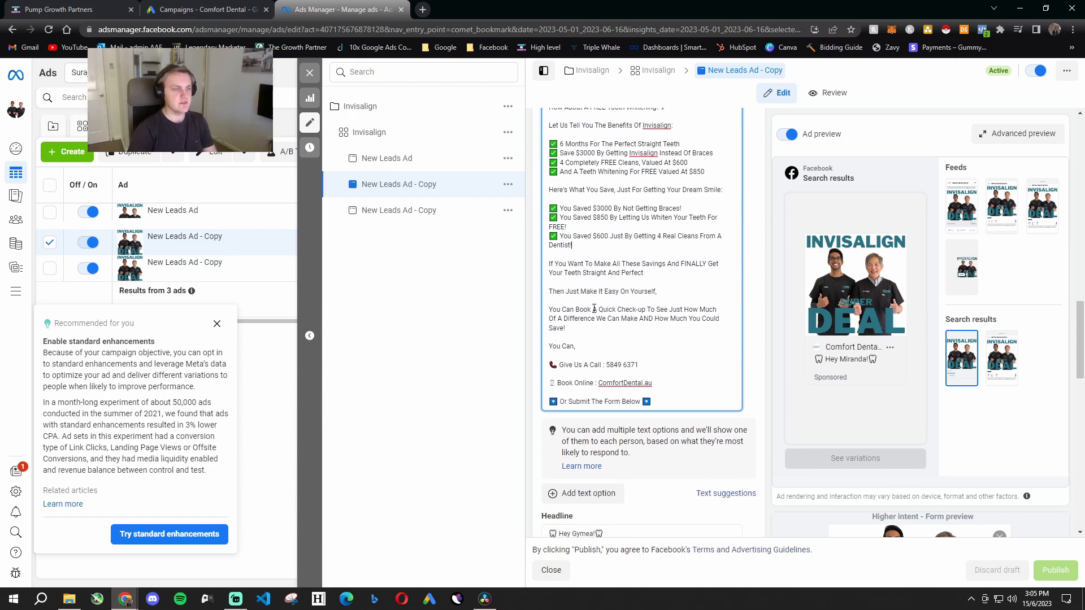
drag(644, 273, 551, 264)
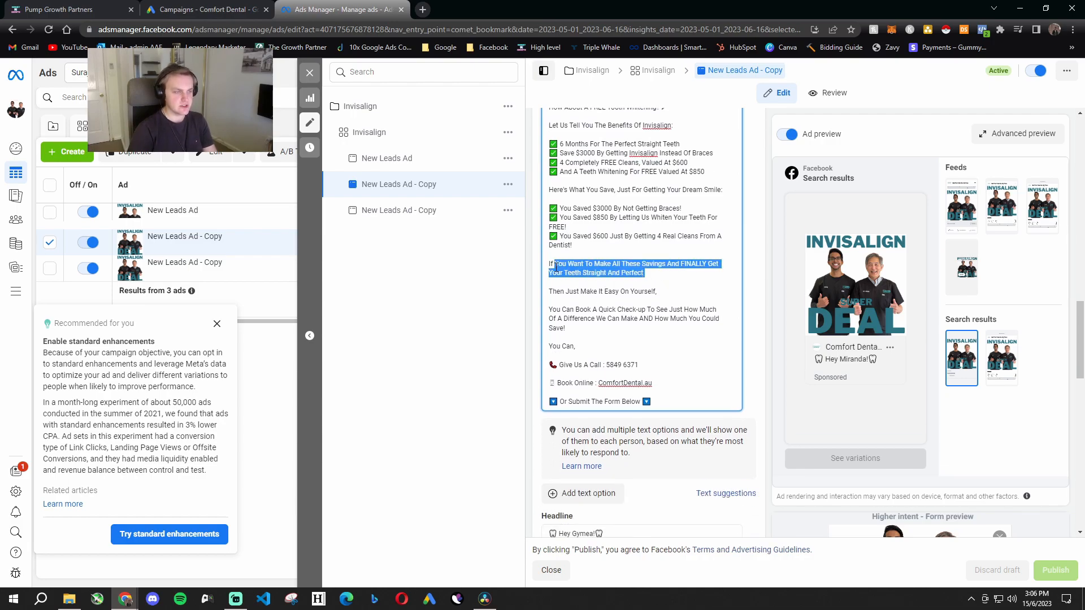
double_click(557, 292)
triple_click(557, 292)
drag(553, 308, 715, 315)
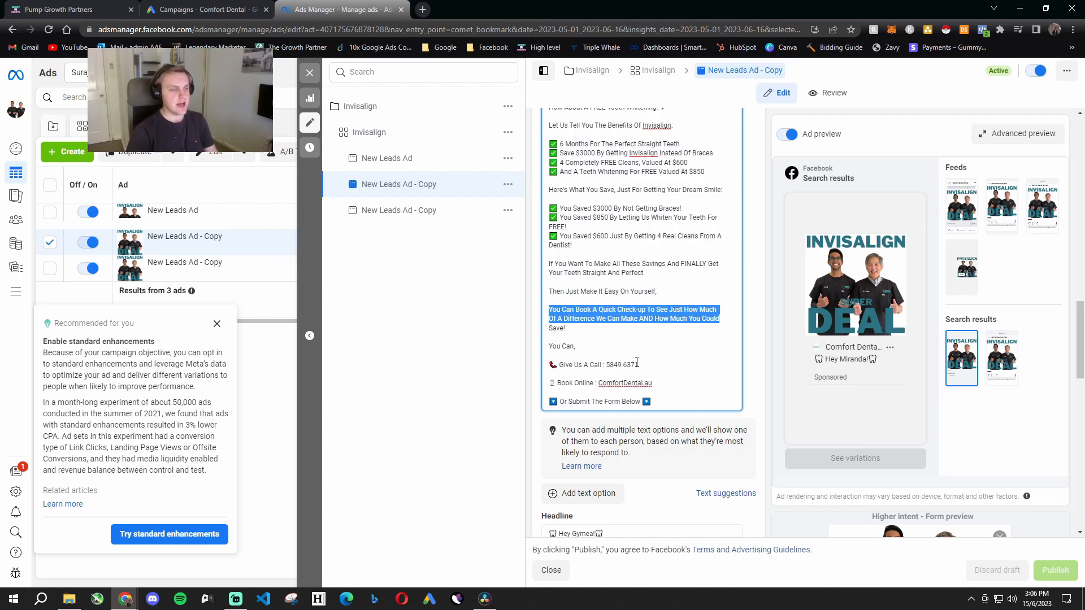
- Examine the suburb-specific headlines of New Leads Ad - Copy alongside its contact options and primary text
scroll(637, 363, down, 6)
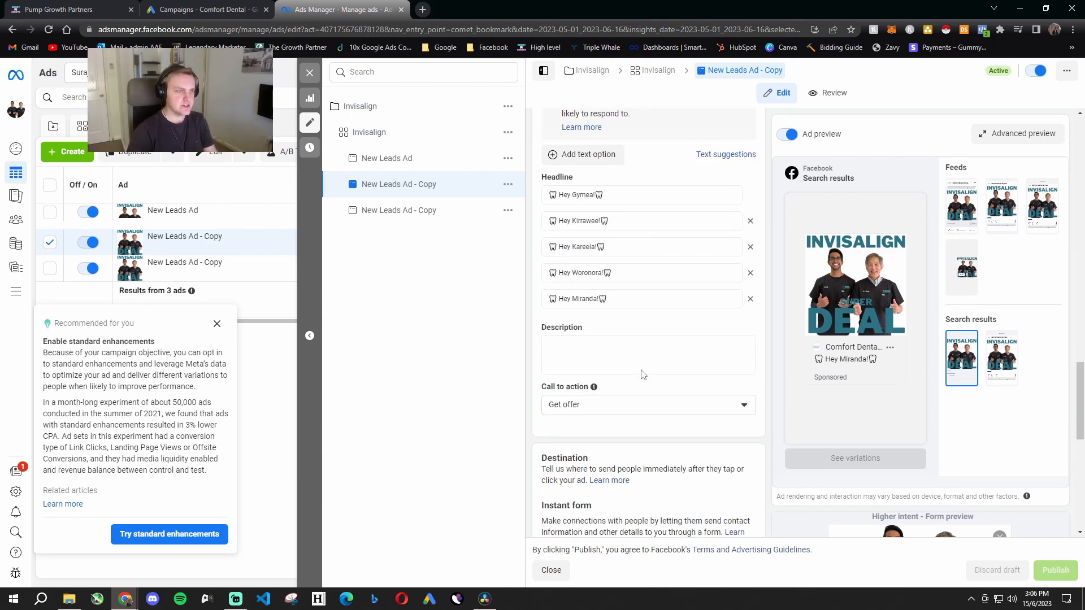
scroll(644, 375, up, 2)
drag(609, 309, 549, 310)
drag(613, 335, 550, 338)
drag(610, 360, 561, 365)
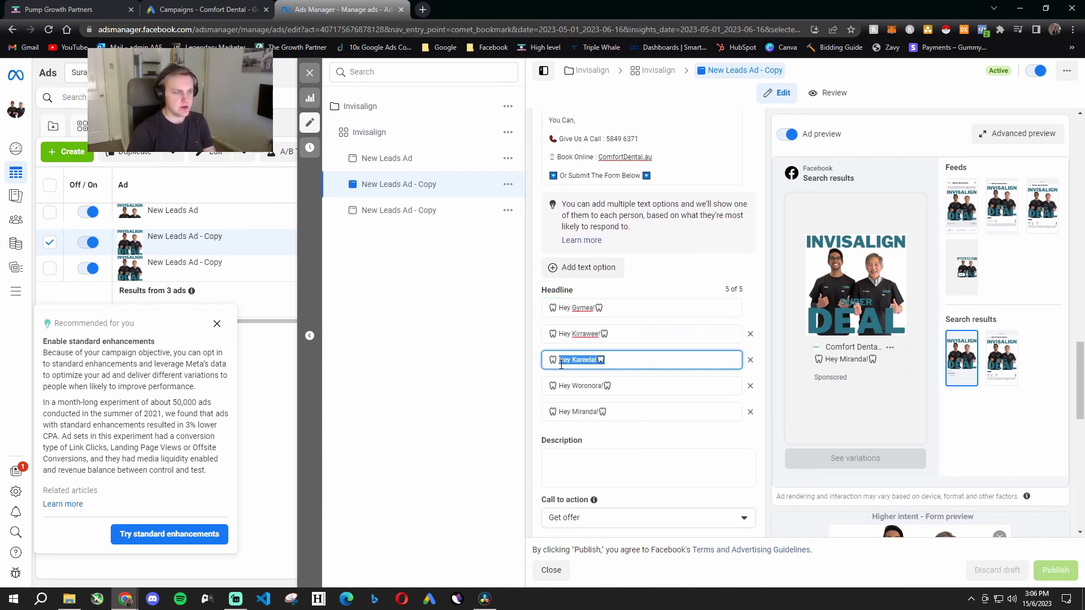
click(634, 377)
scroll(635, 375, up, 11)
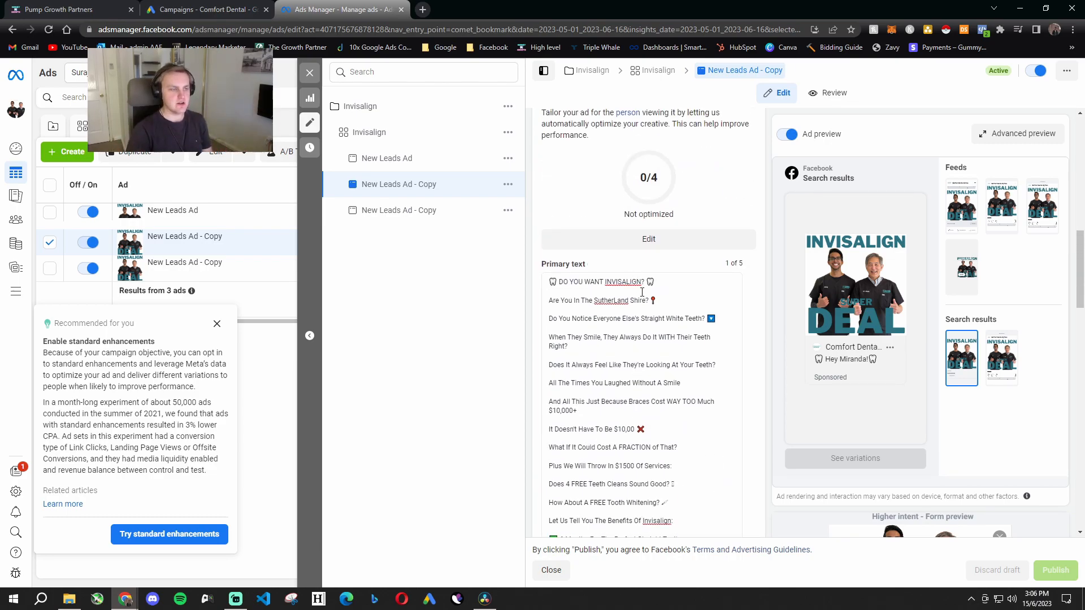
scroll(647, 362, down, 9)
scroll(648, 375, down, 1)
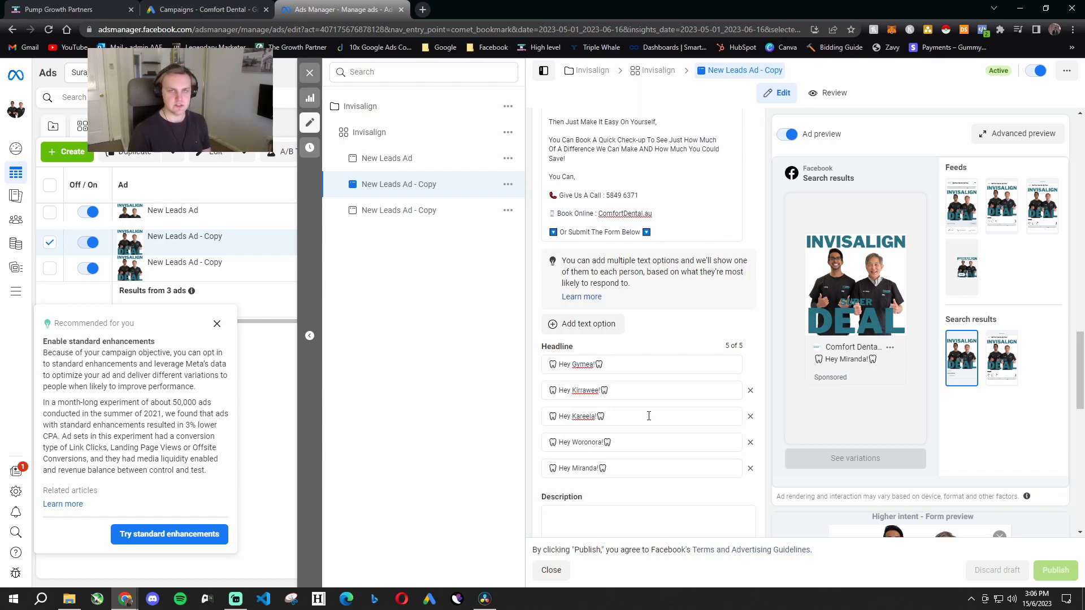
- Read the contact options closing the Invisalign primary text, covering the phone call, online booking and form submission
drag(575, 177, 631, 223)
click(554, 181)
drag(567, 232, 649, 233)
click(679, 232)
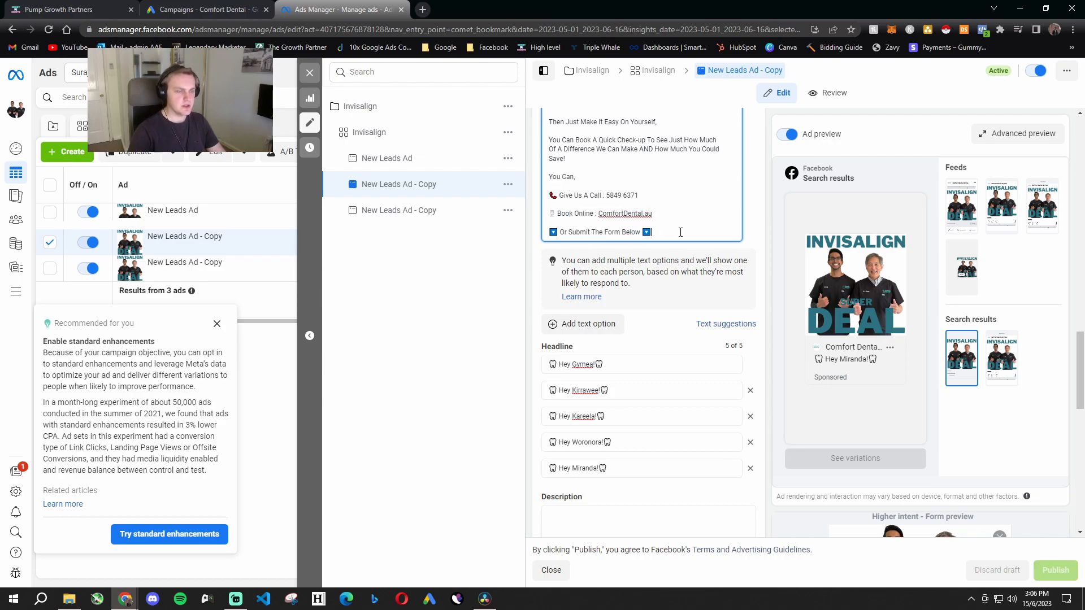
- Examine the Bright Smiles Deal Form preview, from its introduction to the question about living in the Sutherland Shire area
scroll(691, 389, down, 5)
scroll(691, 392, down, 4)
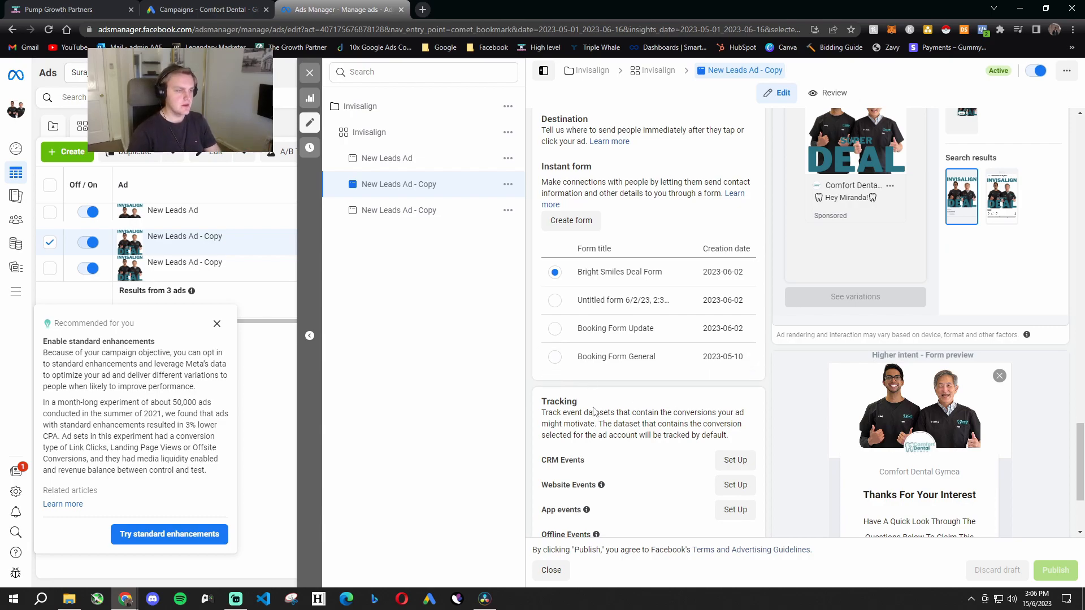
scroll(822, 502, down, 3)
scroll(941, 417, down, 2)
scroll(944, 318, up, 1)
scroll(890, 359, down, 1)
drag(852, 338, 926, 339)
scroll(919, 347, down, 2)
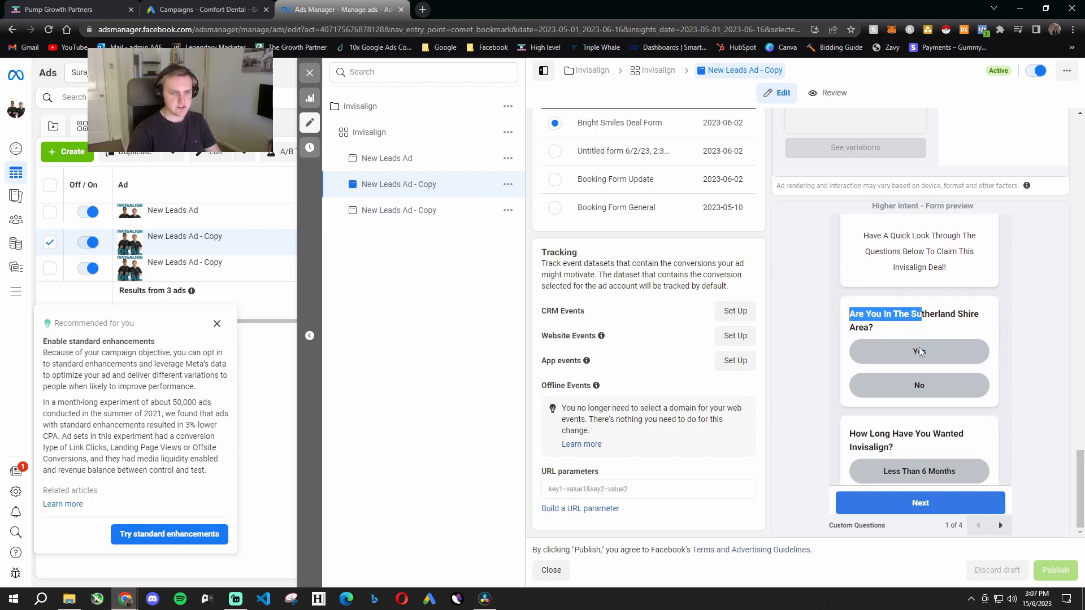
- Read the remaining custom questions in the form preview, including how long Invisalign has been wanted and the time since the last check-up
drag(848, 347, 955, 347)
scroll(909, 362, down, 1)
scroll(908, 361, down, 1)
click(897, 450)
scroll(893, 379, down, 2)
drag(853, 343, 915, 378)
scroll(913, 375, down, 3)
drag(850, 306, 977, 307)
click(918, 321)
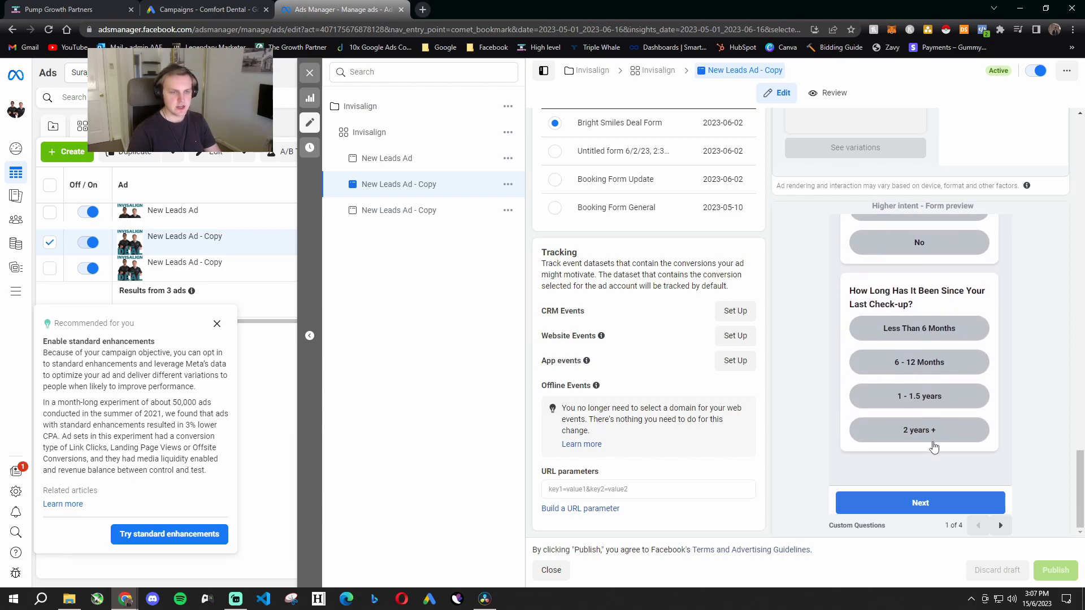
- Review the form preview's contact information, privacy review and completion message pages
click(1001, 526)
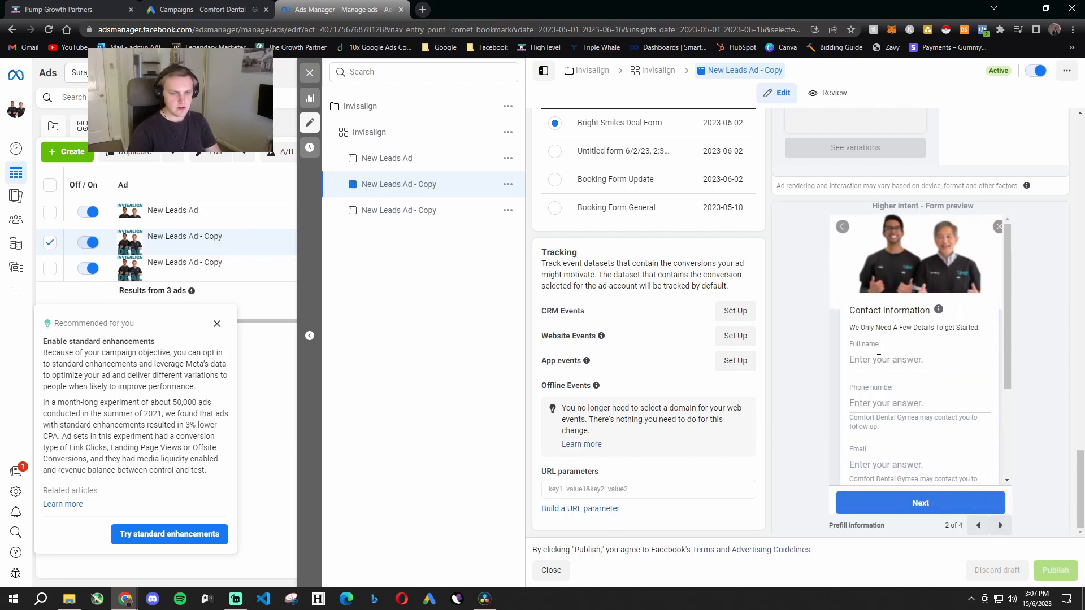
scroll(947, 305, down, 3)
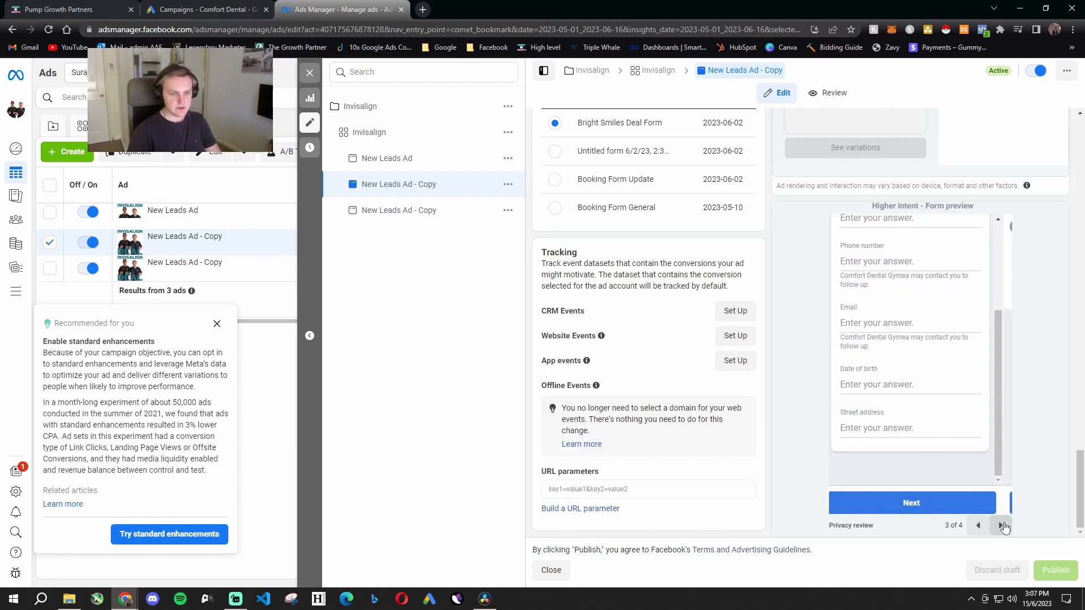
click(1000, 526)
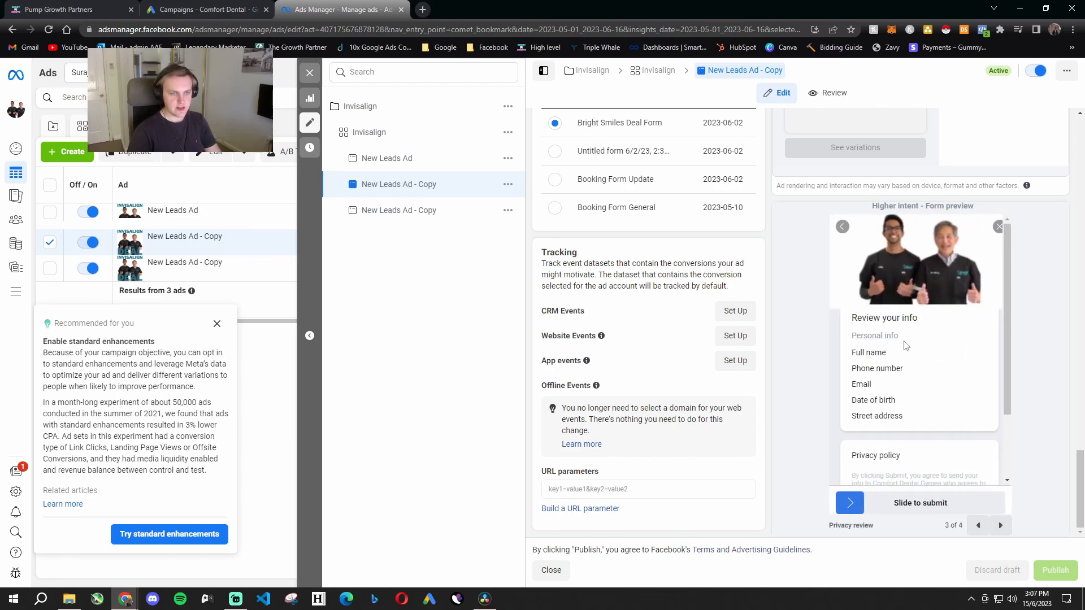
click(1000, 526)
drag(856, 355, 973, 396)
click(949, 388)
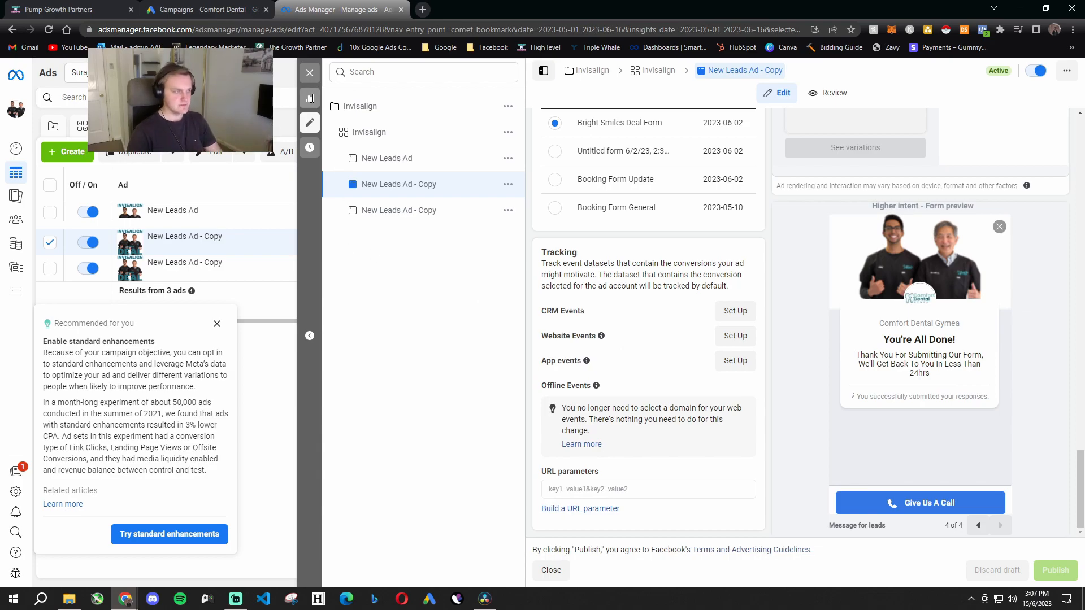
- Close the ad editor, clear the ad, ad set and campaign selections, and show all ad sets
click(309, 72)
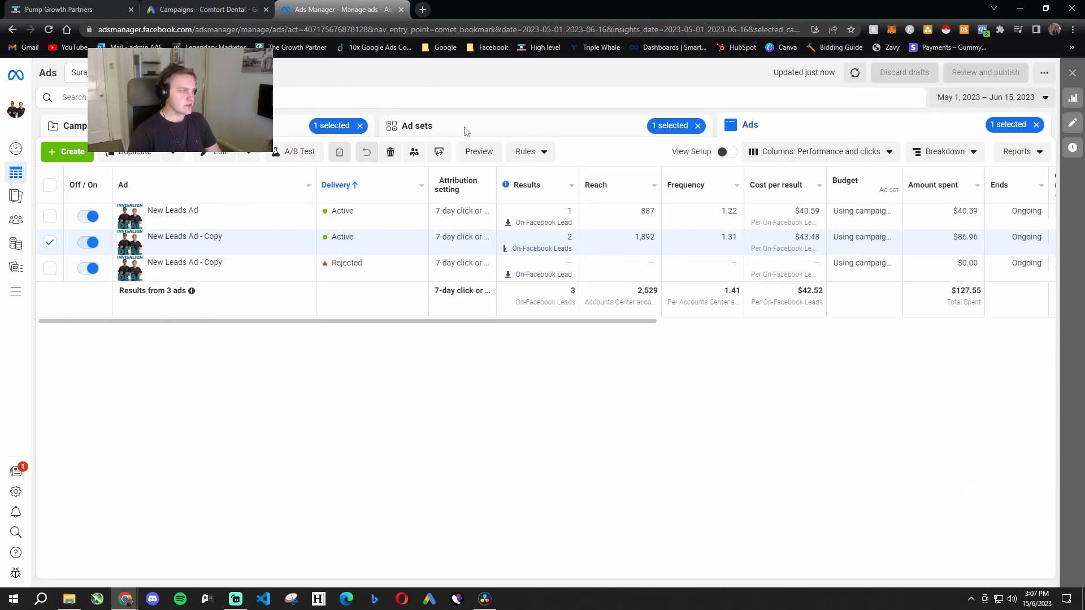
click(1037, 125)
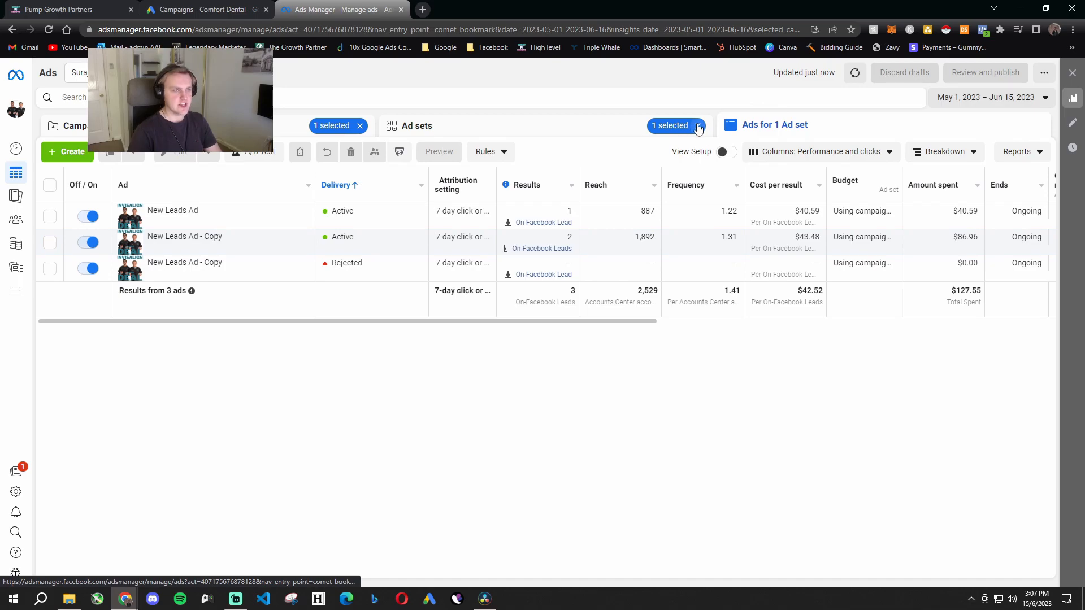
click(698, 126)
click(360, 125)
click(435, 126)
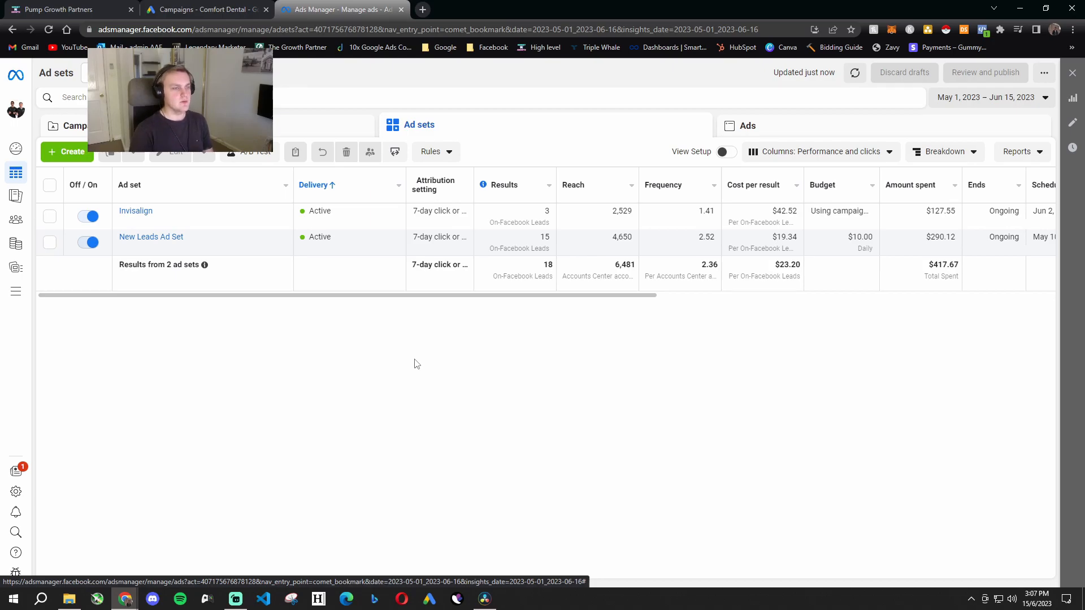
- Switch to the HighLevel opportunities pipeline to check the submitted leads, and return to the ad sets in Ads Manager
key(ctrl+1)
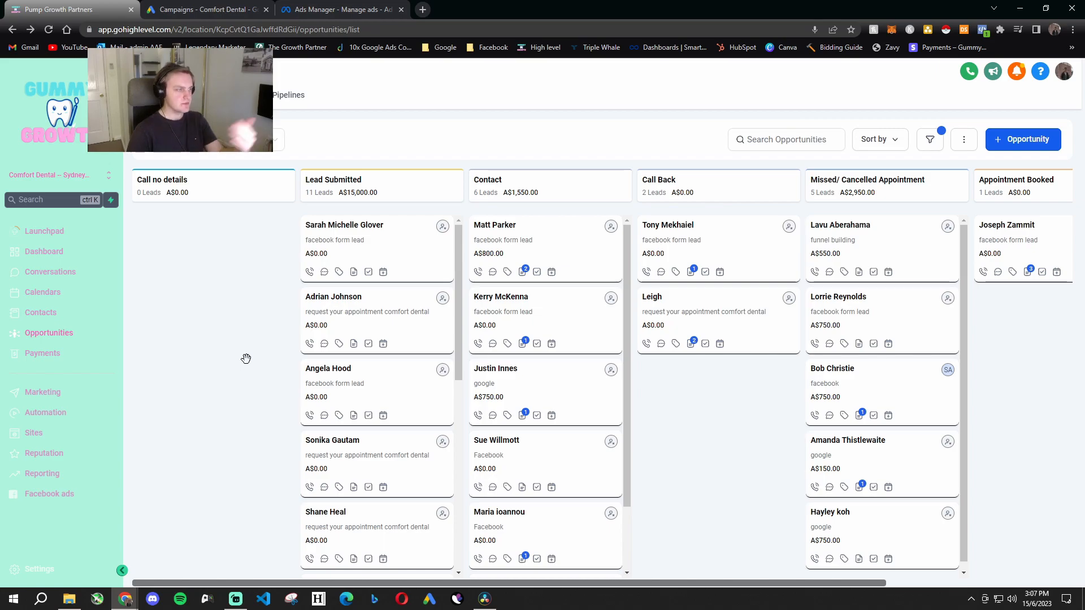
drag(393, 241, 387, 250)
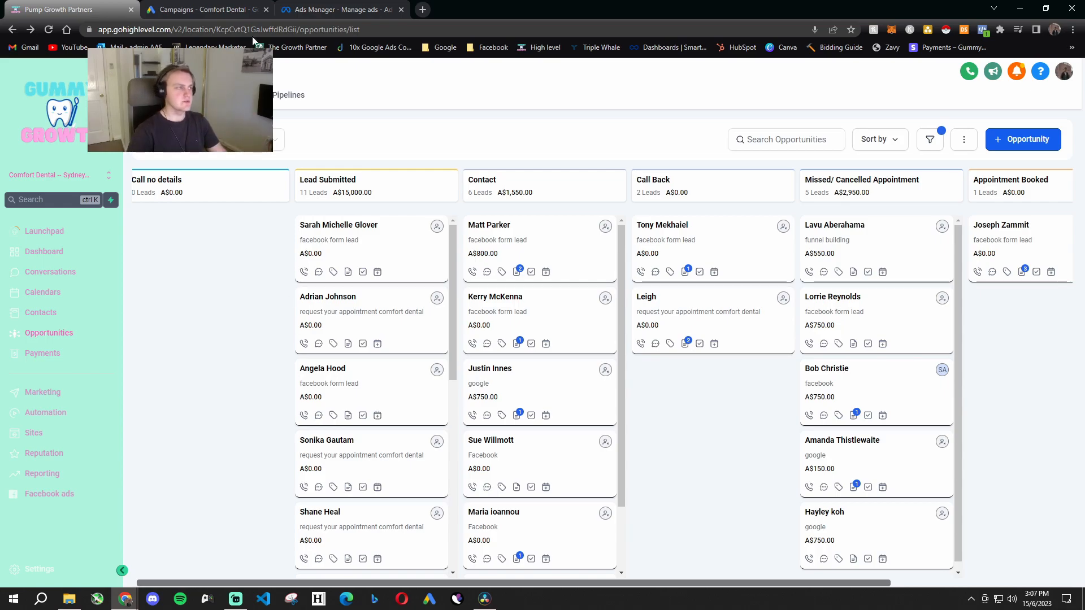
click(223, 7)
click(296, 14)
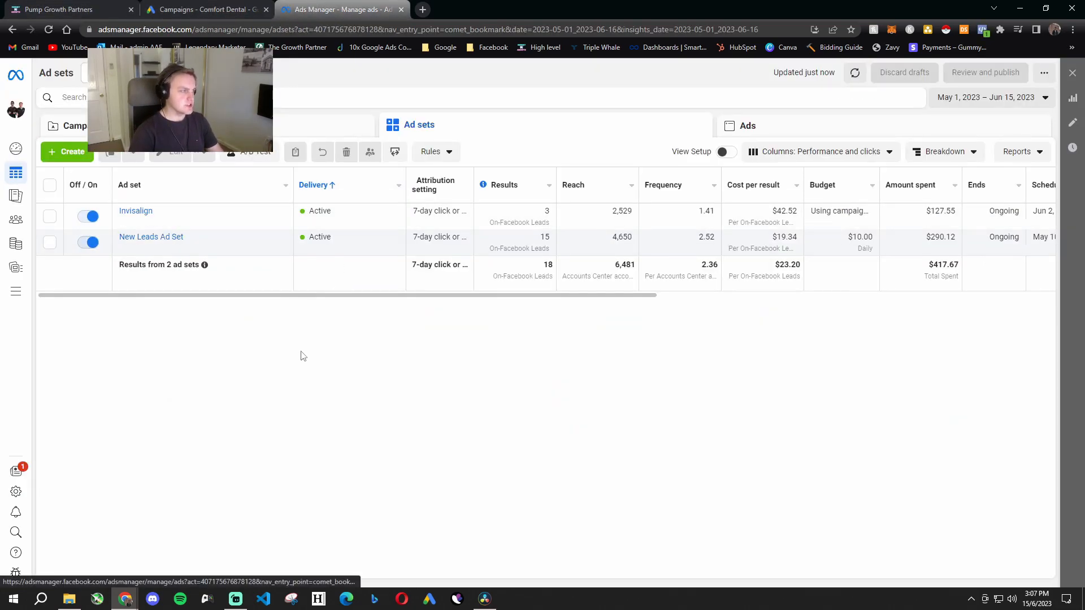
- Open New Leads Ad Set and compare the leads and cost per result of Teeth Whitening Special Creative and No Headline In Image Creative
click(163, 238)
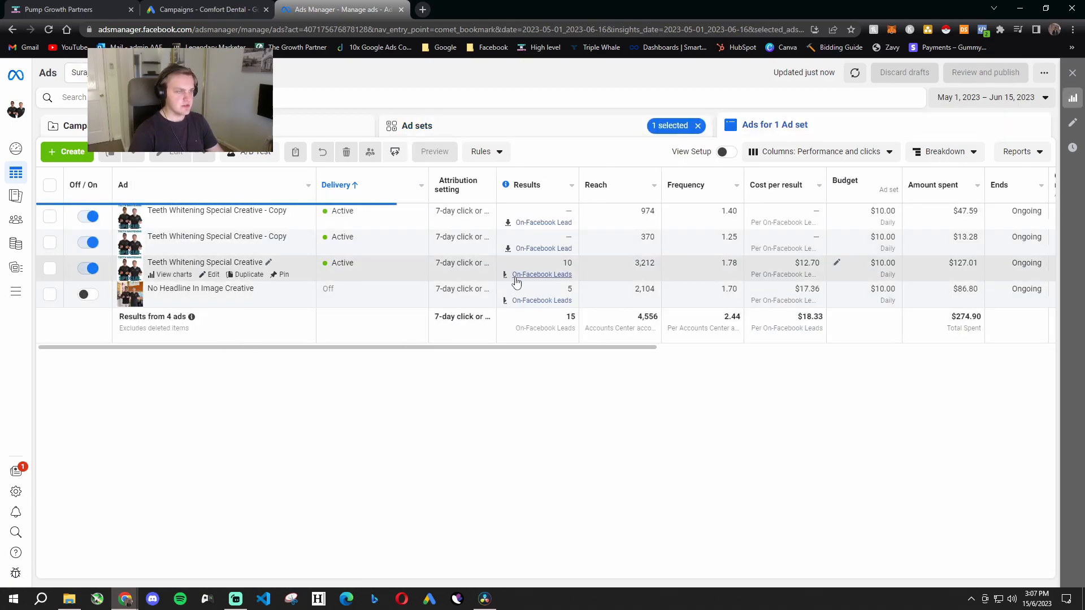
drag(148, 263, 715, 276)
click(596, 418)
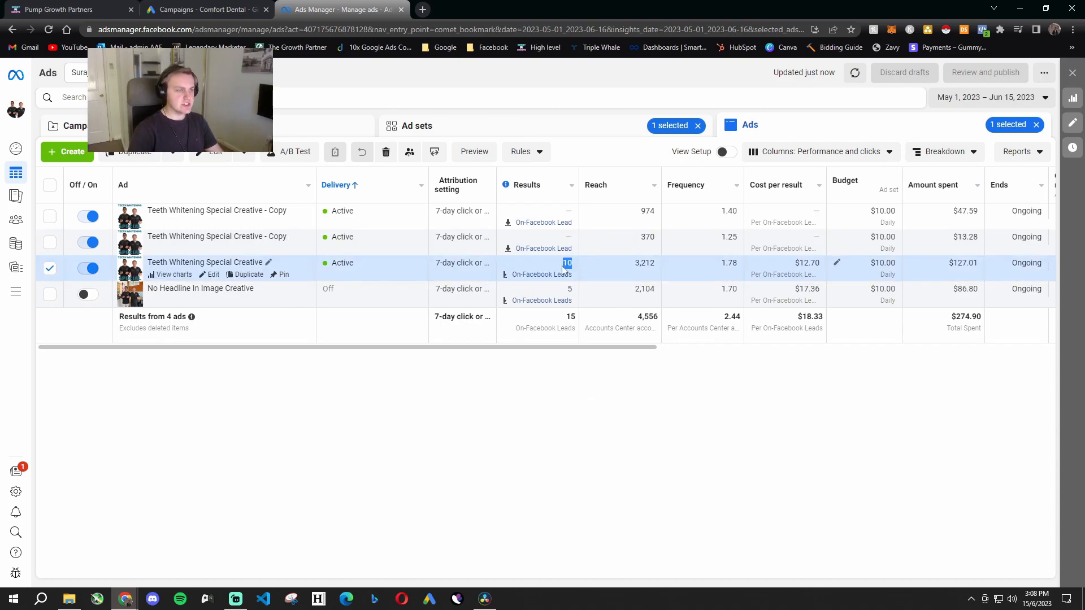
click(569, 291)
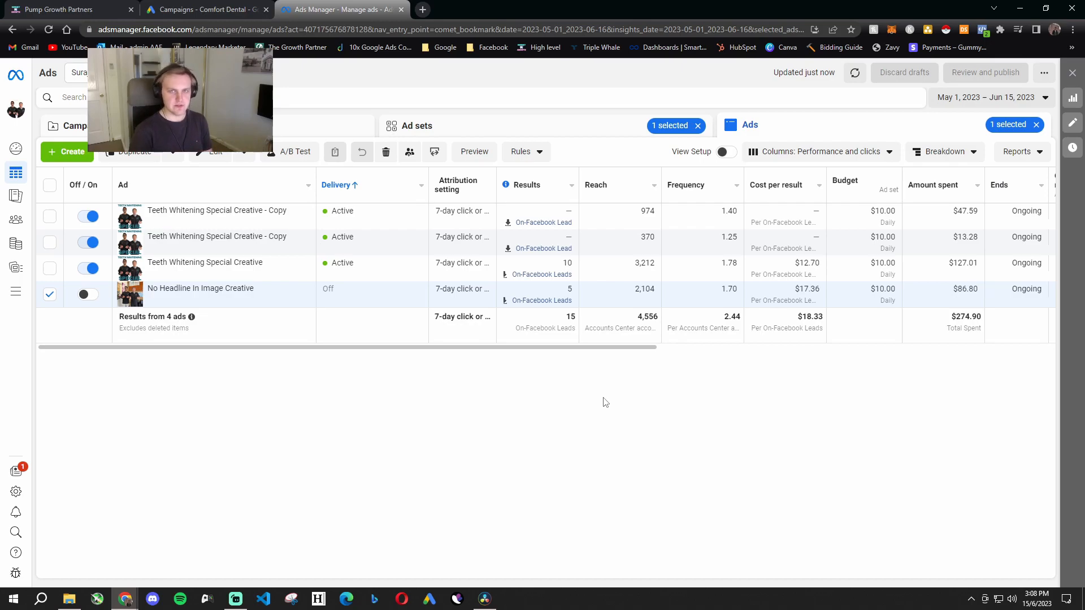
drag(795, 289, 809, 289)
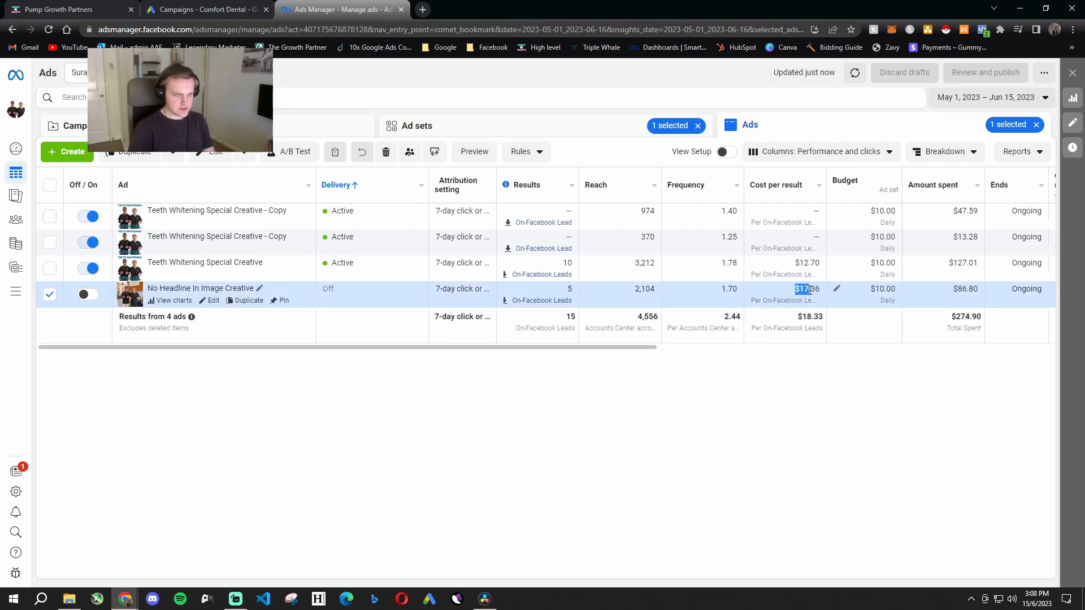
click(823, 386)
click(579, 400)
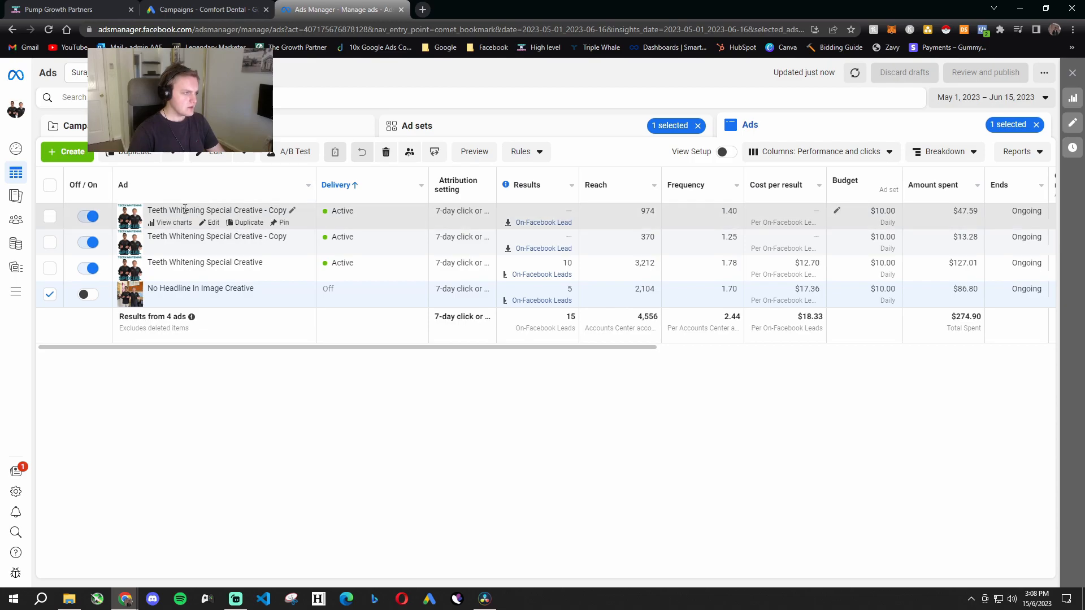
- Open the second Teeth Whitening Special Creative - Copy ad for editing and preview its Facebook search results placement
click(212, 222)
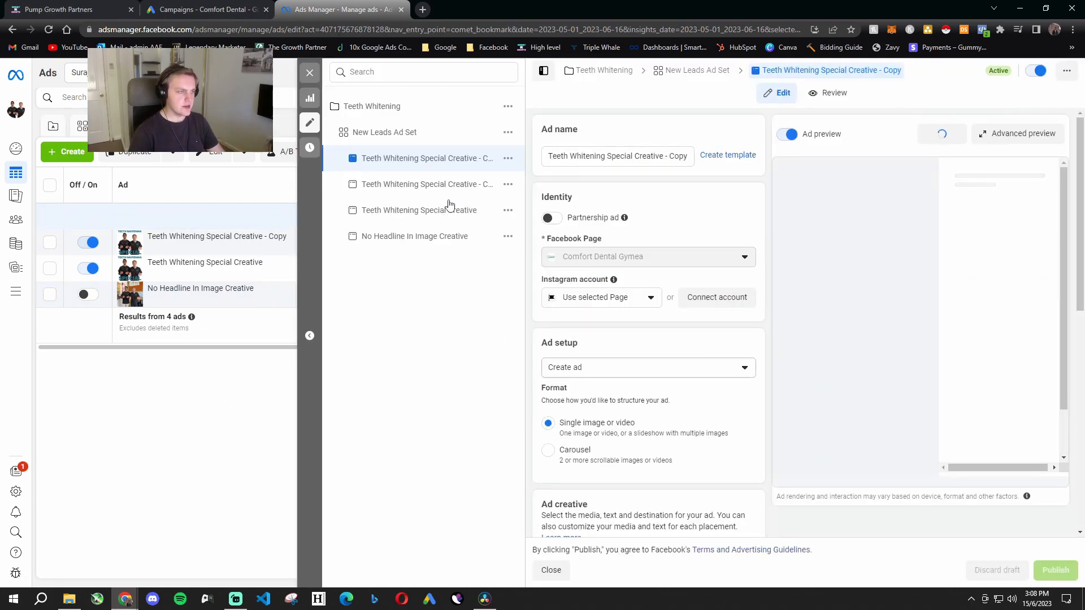
click(424, 182)
scroll(666, 433, down, 2)
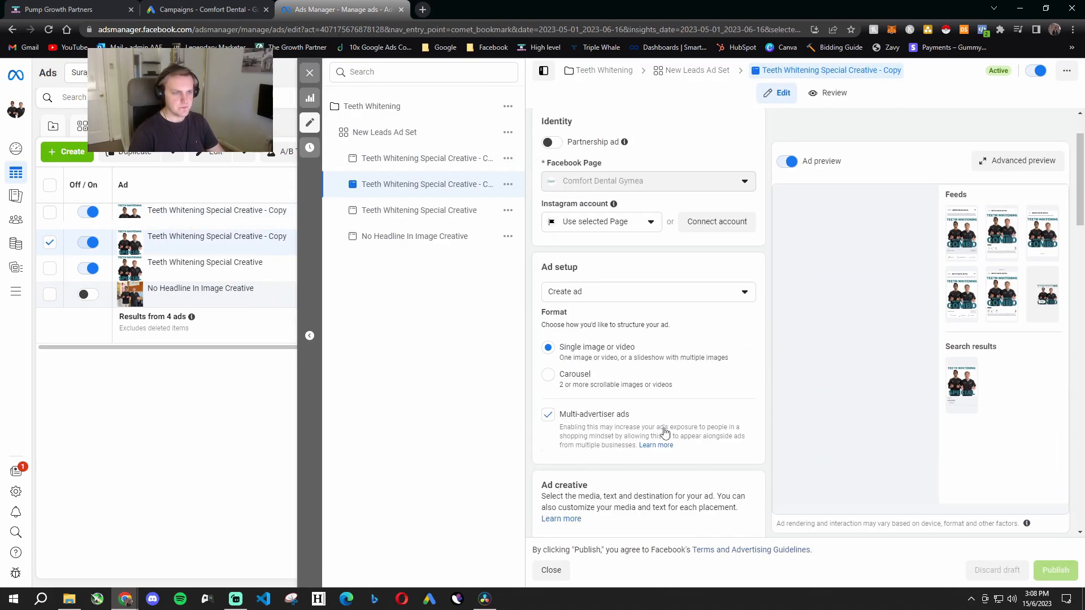
scroll(666, 433, down, 9)
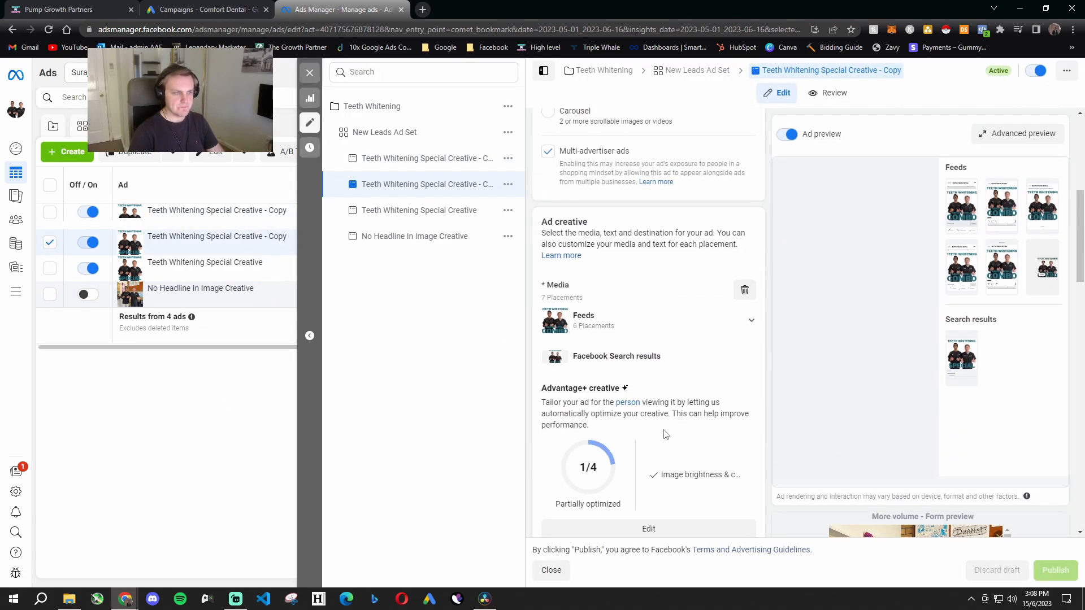
click(962, 351)
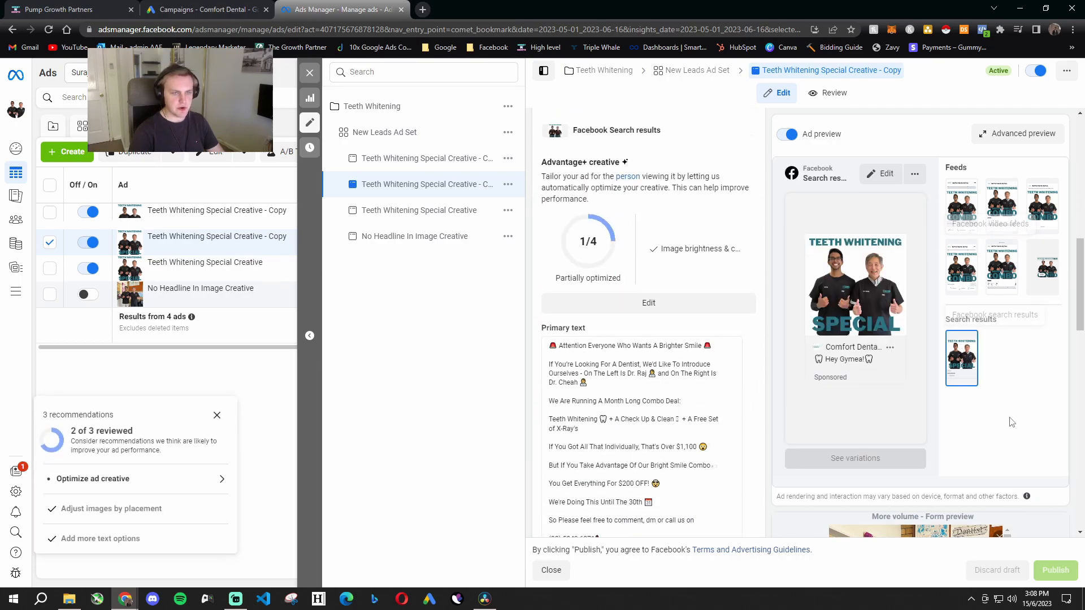
- Read the teeth whitening primary text's brighter smile opening and its introduction of the two dentists
scroll(848, 362, down, 1)
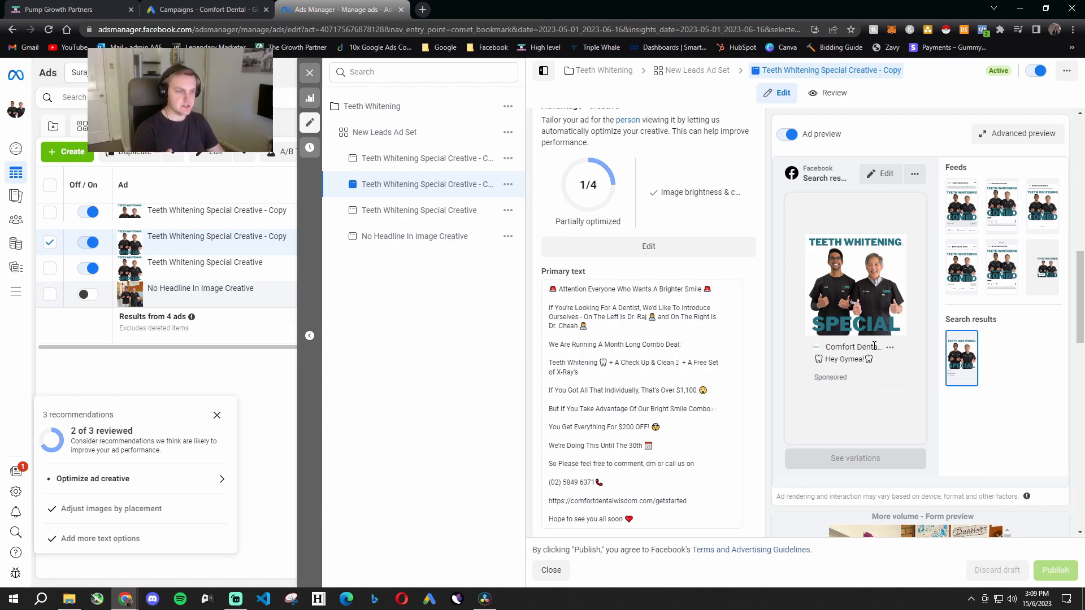
scroll(623, 226, down, 3)
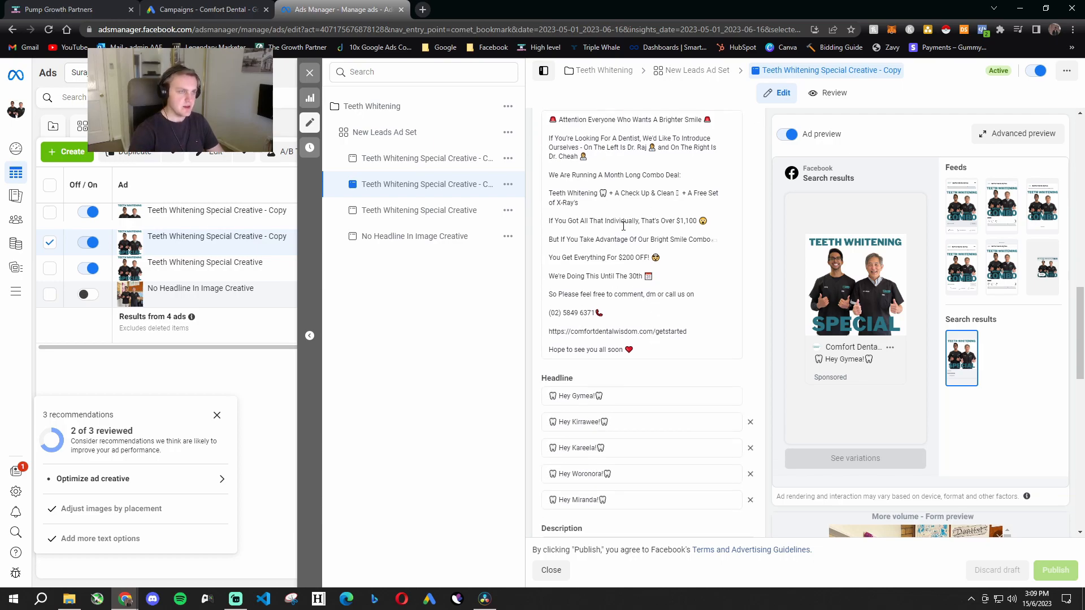
scroll(624, 226, up, 1)
drag(550, 176, 722, 182)
click(723, 186)
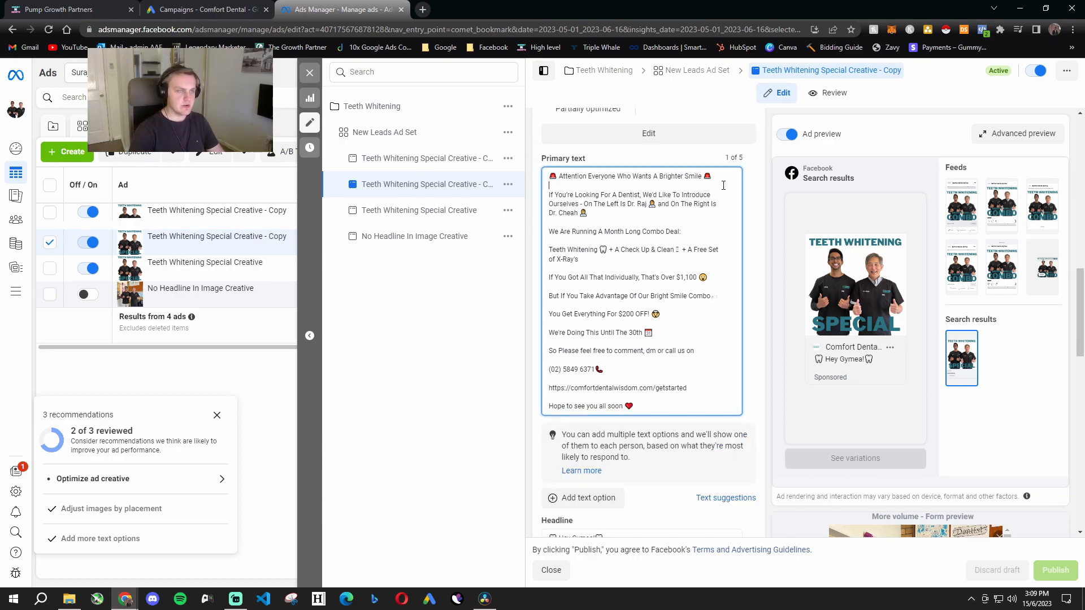
drag(549, 187, 718, 206)
click(615, 220)
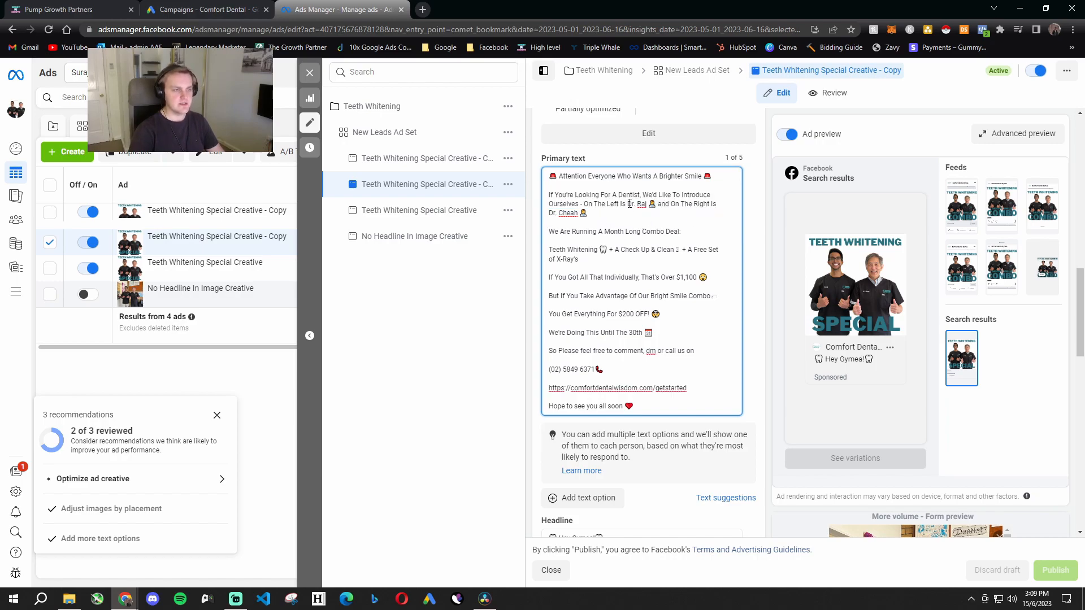
- Read the month-long combo deal in the primary text, covering its contents, individual value and $200 discount
drag(549, 232, 678, 233)
drag(548, 249, 657, 250)
click(650, 262)
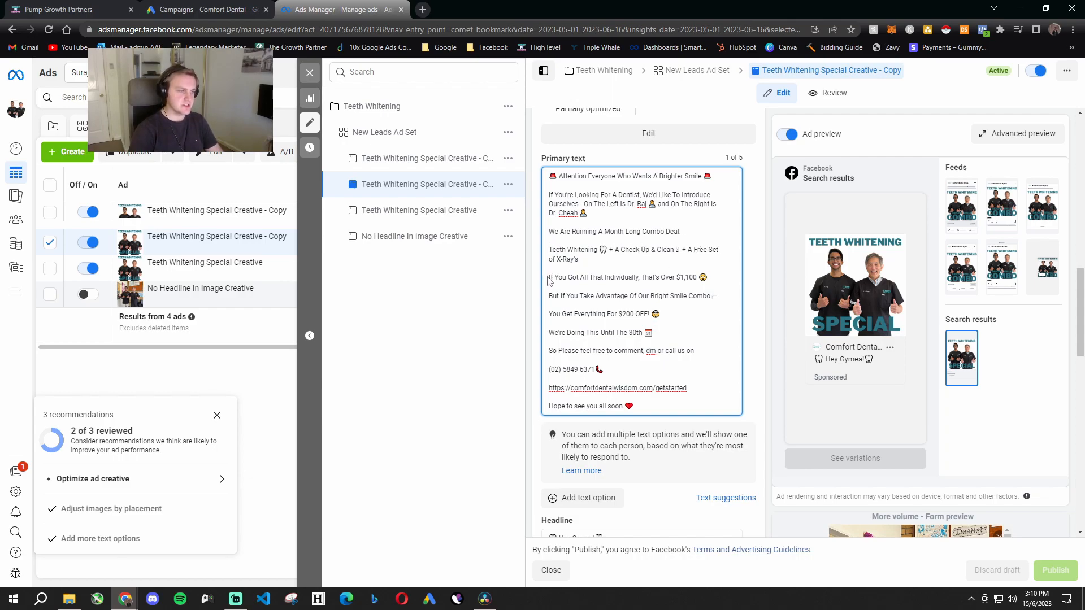
drag(643, 278, 704, 278)
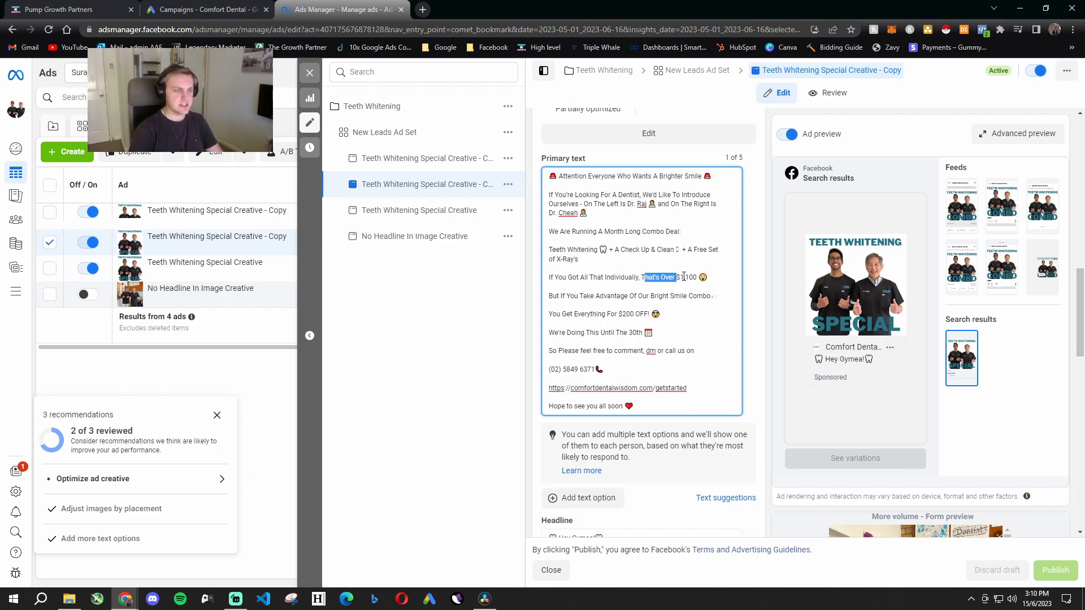
drag(549, 296, 721, 294)
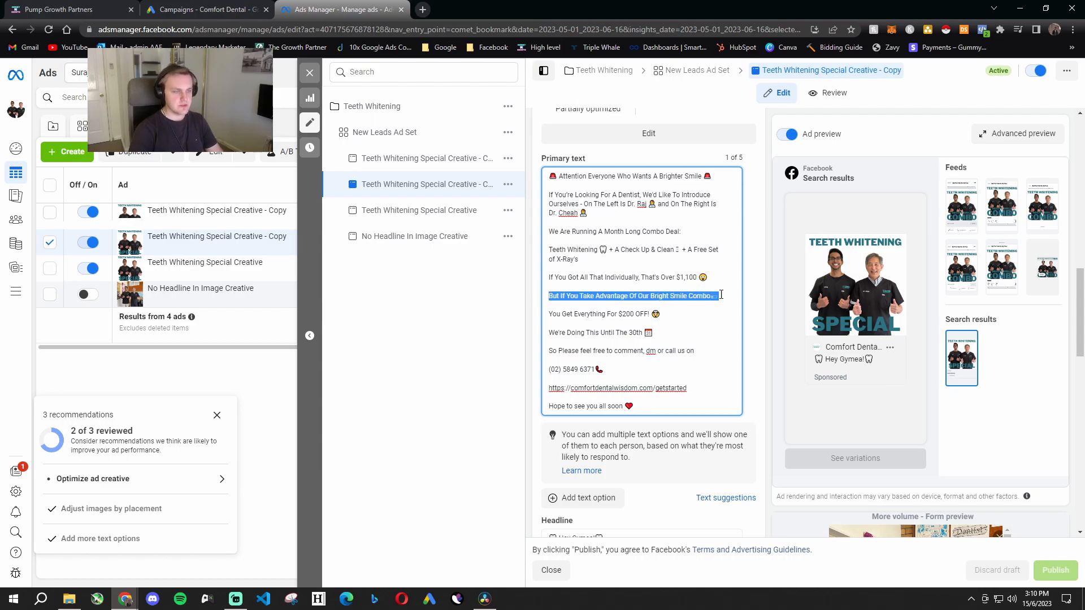
click(575, 312)
drag(638, 295, 708, 297)
click(699, 323)
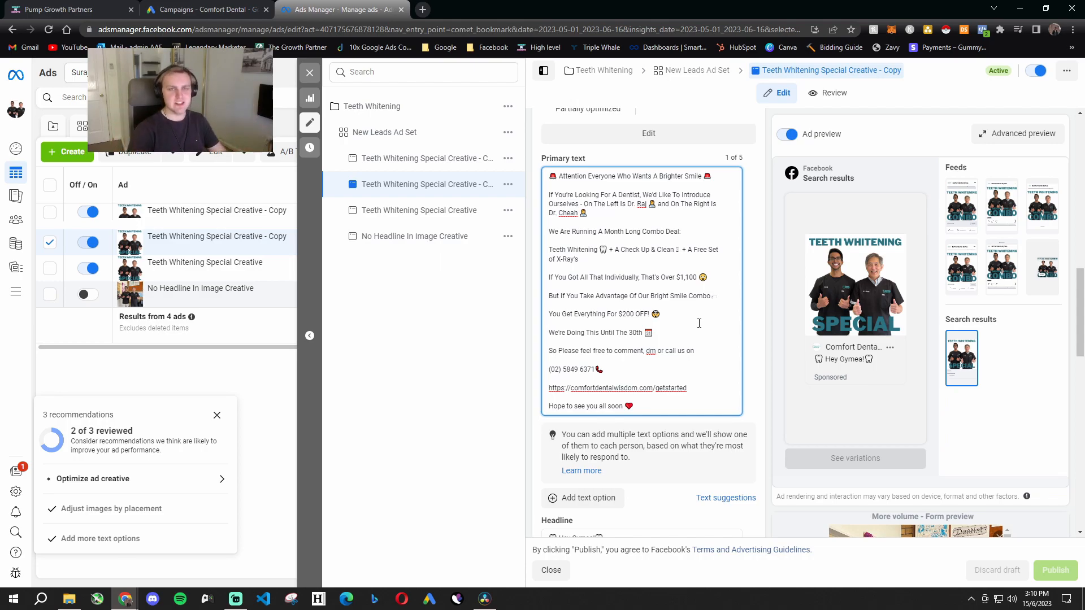
mouse_move(661, 315)
mouse_down()
mouse_move(550, 319)
mouse_move(671, 314)
mouse_up()
click(677, 314)
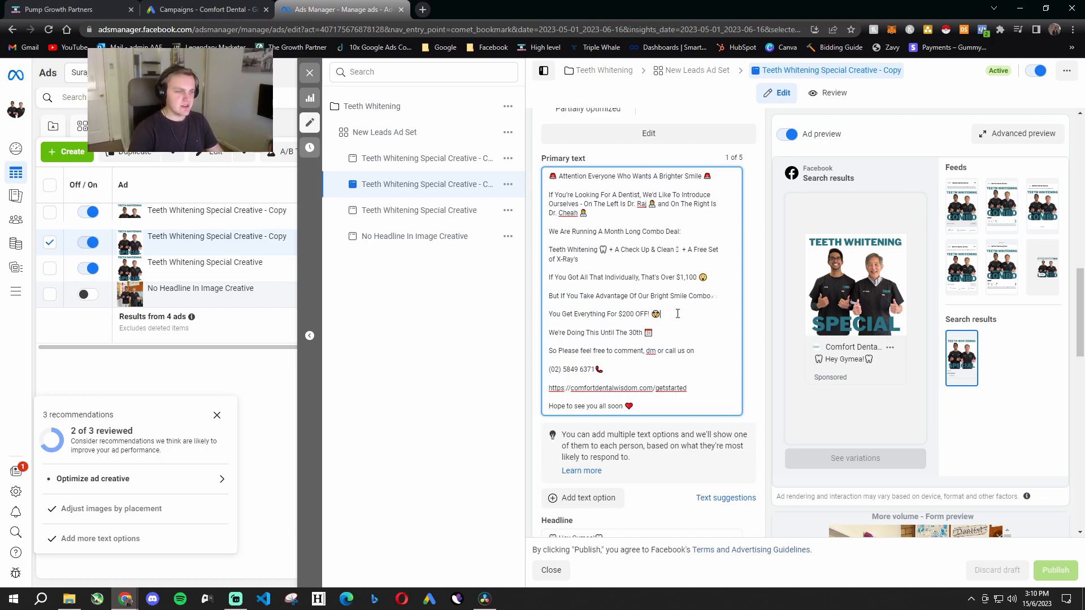
- Read the offer deadline and the comment, message, phone and website contact options in the primary text
drag(554, 333, 678, 330)
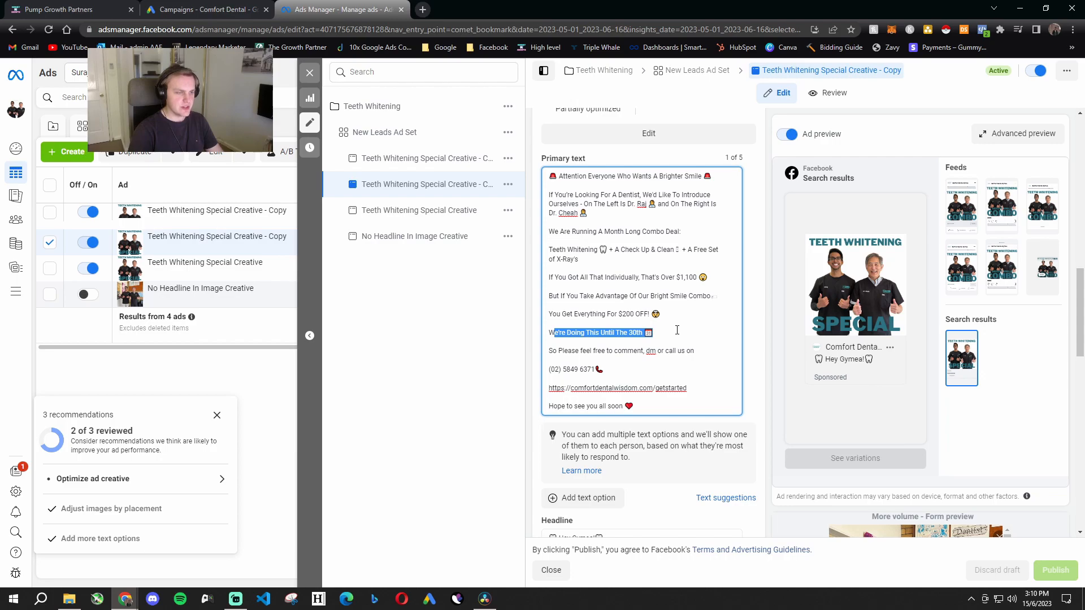
drag(548, 351, 704, 348)
click(634, 373)
drag(634, 373, 687, 390)
click(639, 408)
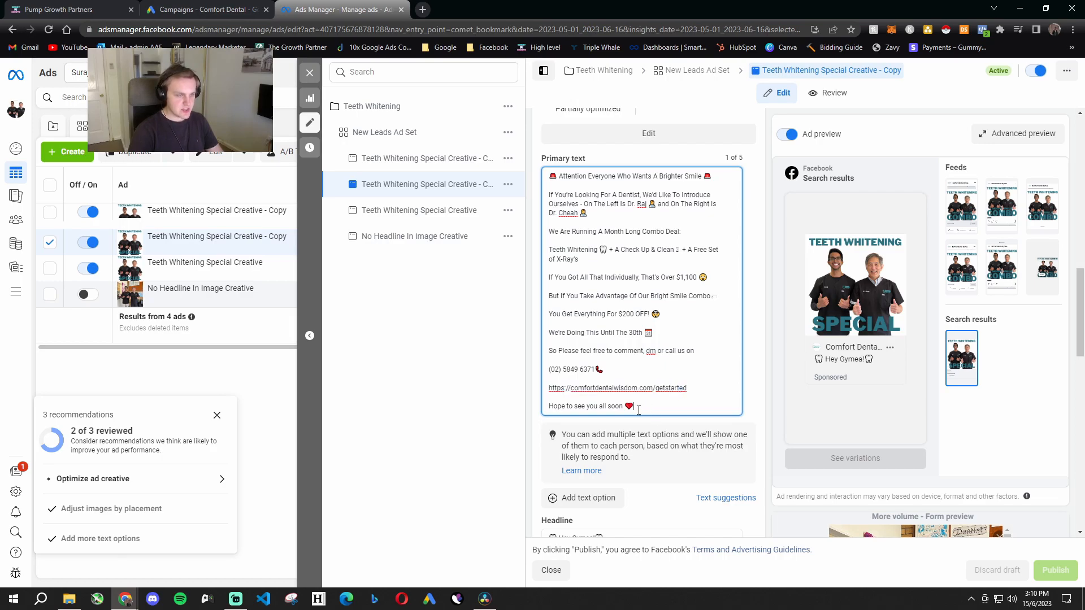
- Read the closing line and headline of the teeth whitening ad and check which instant form it uses
mouse_move(554, 391)
mouse_down()
mouse_move(695, 388)
mouse_move(649, 407)
mouse_move(547, 411)
mouse_up()
click(667, 402)
scroll(668, 402, down, 3)
drag(635, 237, 547, 238)
scroll(665, 335, down, 8)
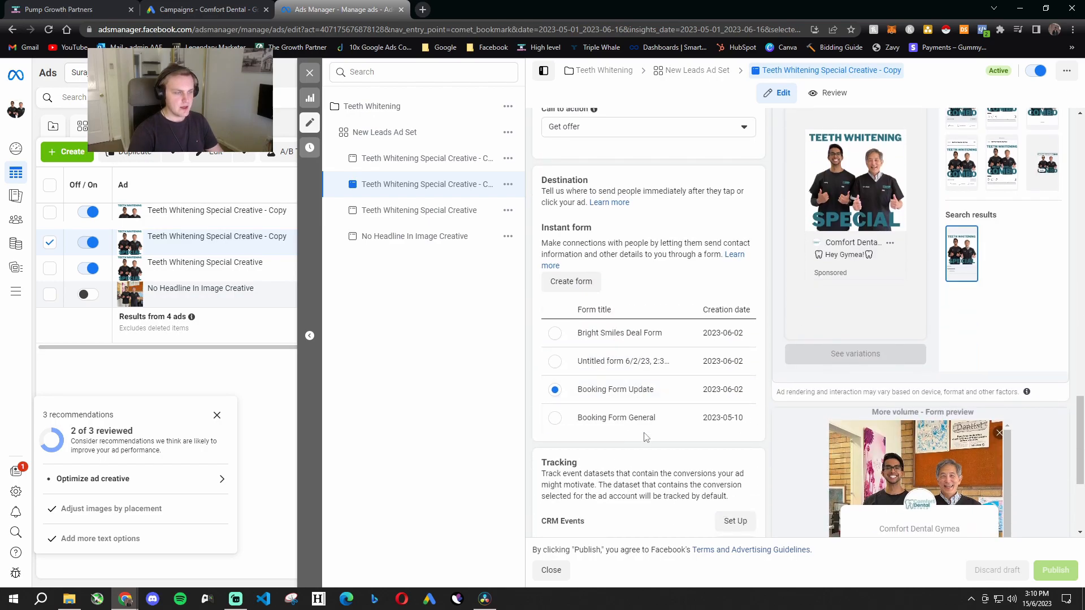
- Read the intro page of the Booking Form Update lead form in the ad's form preview
scroll(645, 453, down, 3)
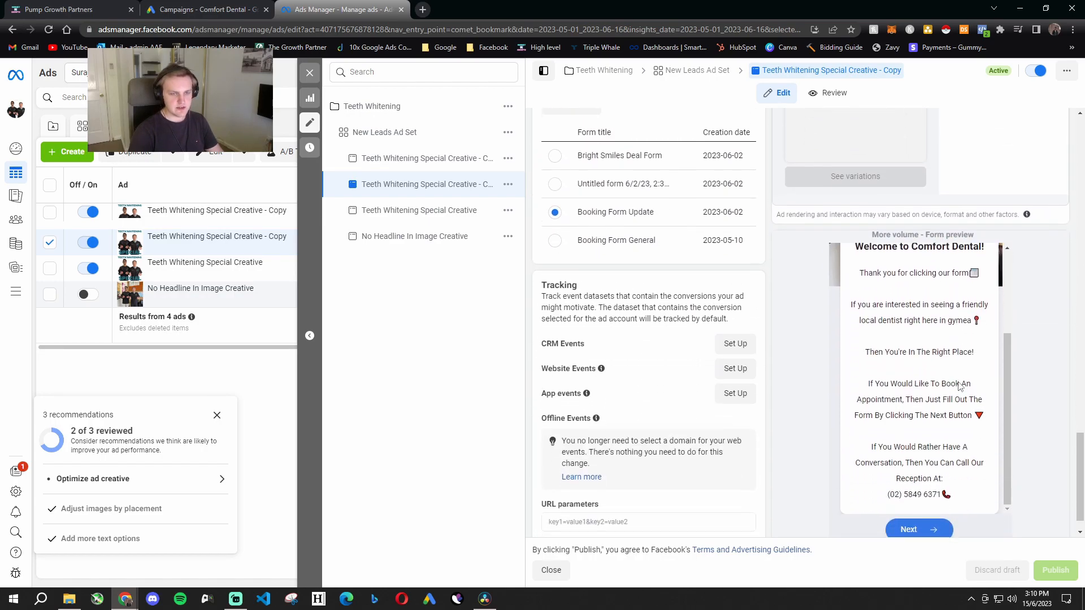
scroll(933, 488, down, 1)
scroll(961, 347, up, 2)
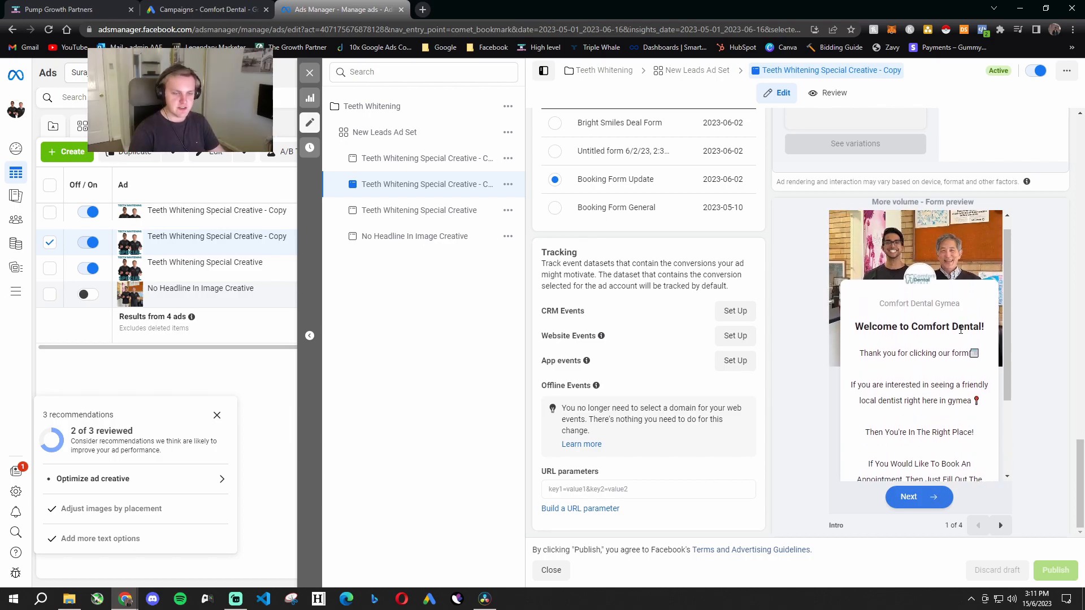
scroll(961, 356, down, 3)
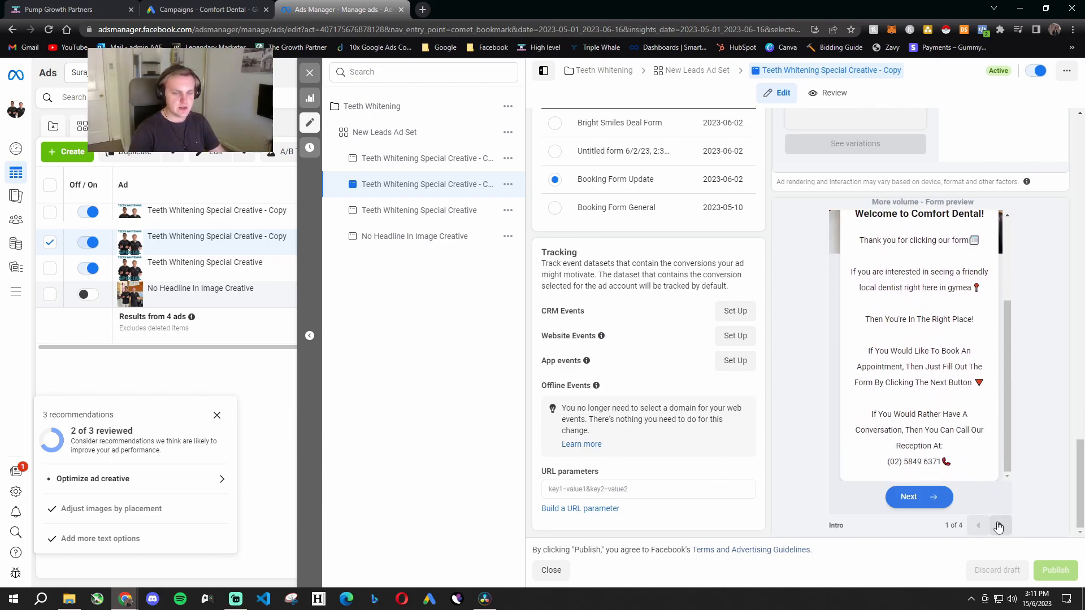
- Go through the remaining lead form preview pages, from the contact information fields to the thank-you message
click(999, 525)
scroll(985, 437, up, 1)
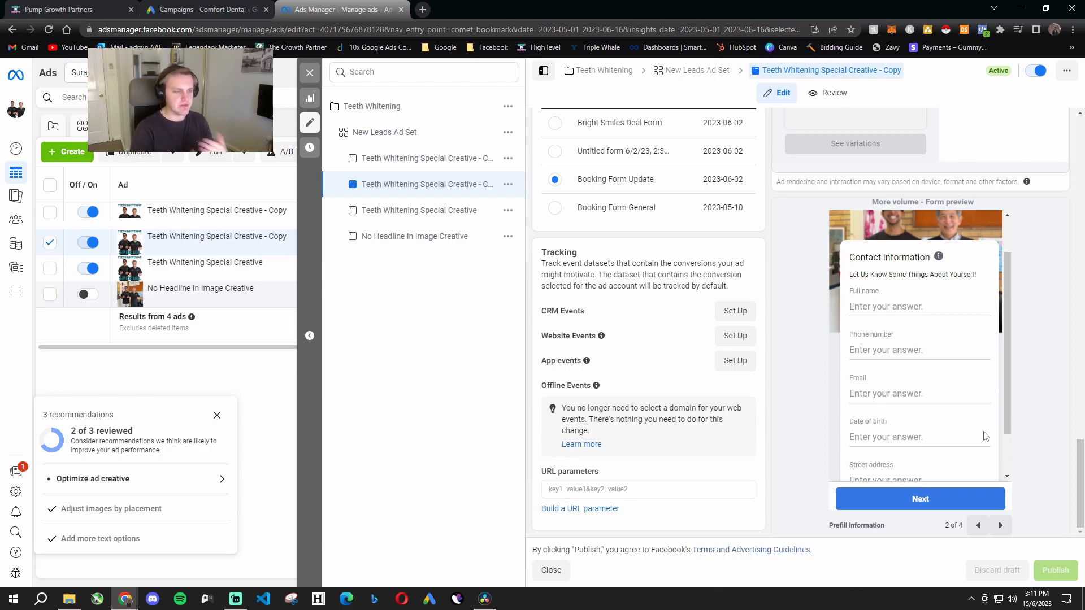
scroll(947, 428, down, 2)
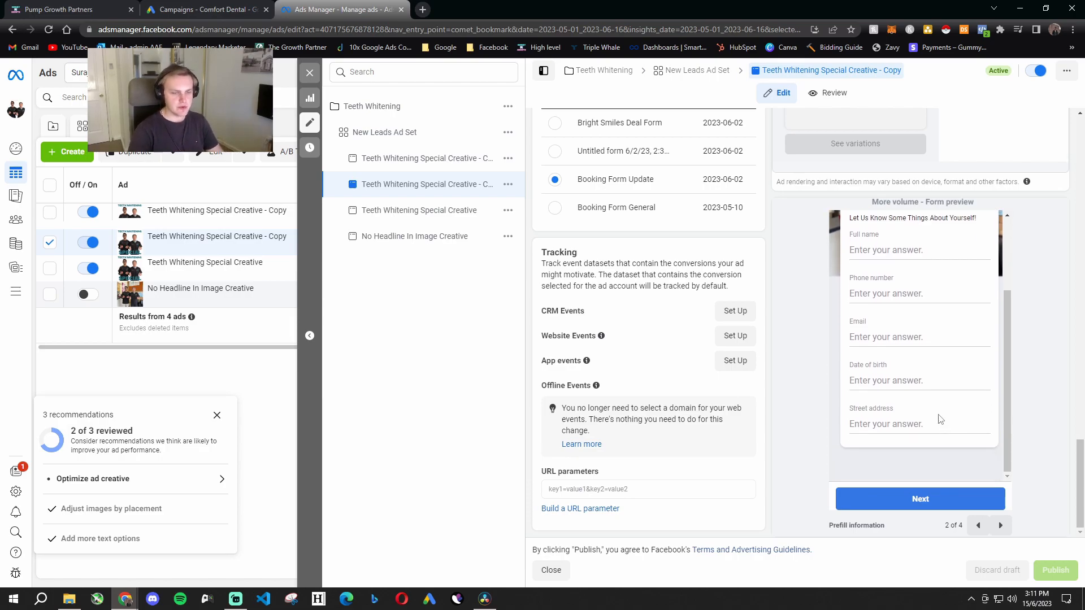
scroll(923, 291, up, 2)
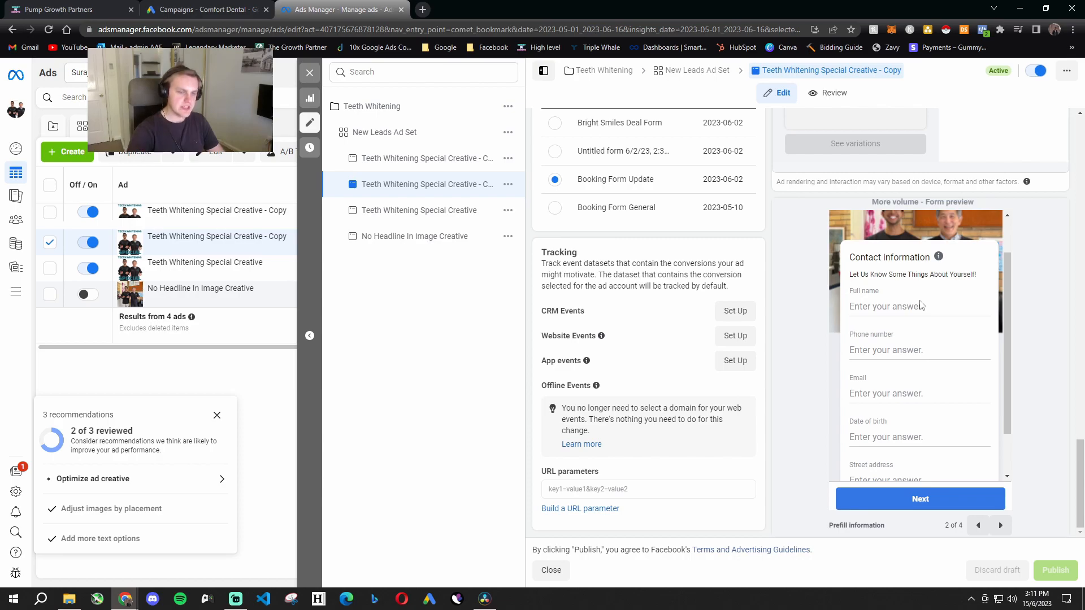
click(1000, 525)
click(1000, 526)
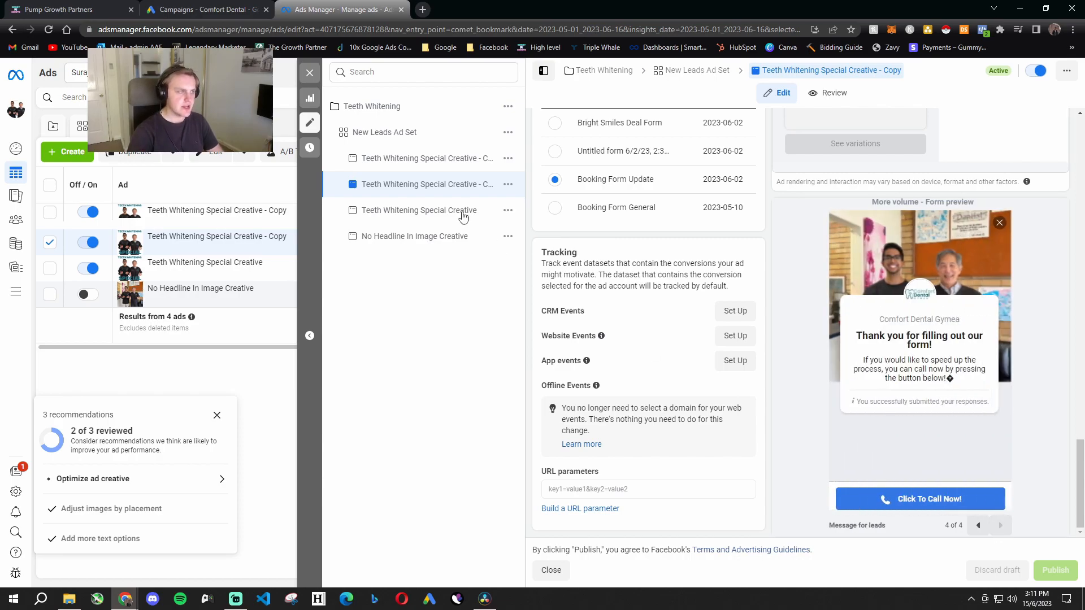
- Close the ad editor and return to the campaign list with the ad set and ad selections cleared
click(309, 72)
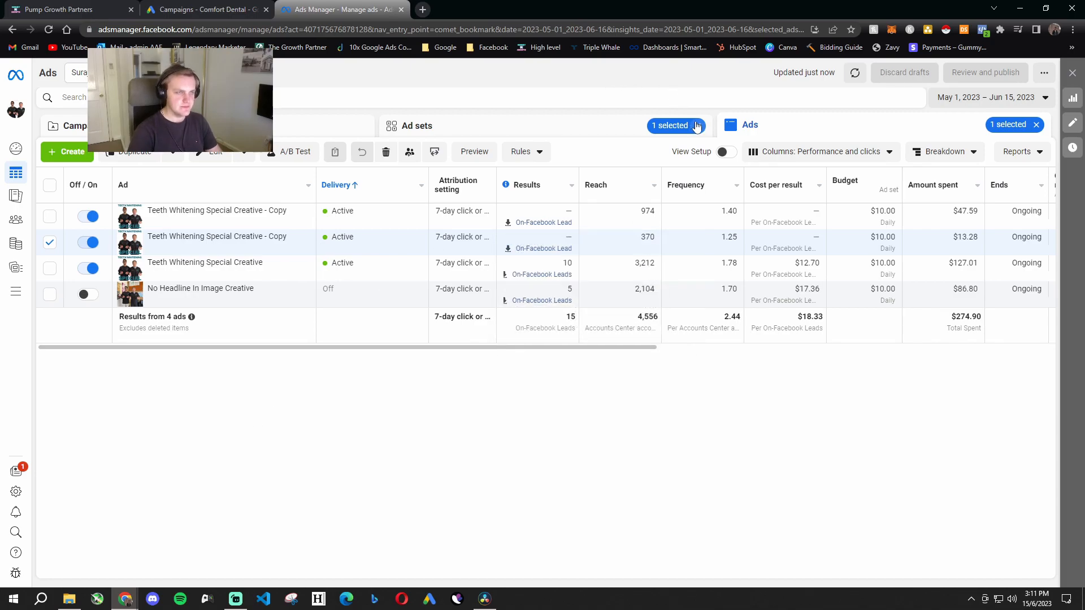
click(698, 125)
click(1036, 126)
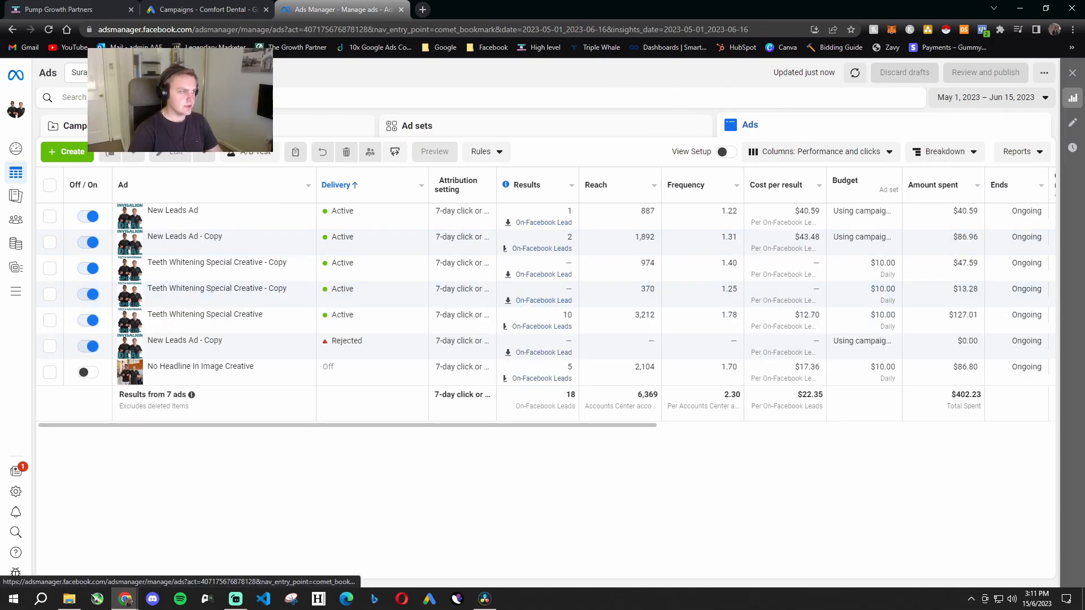
click(226, 125)
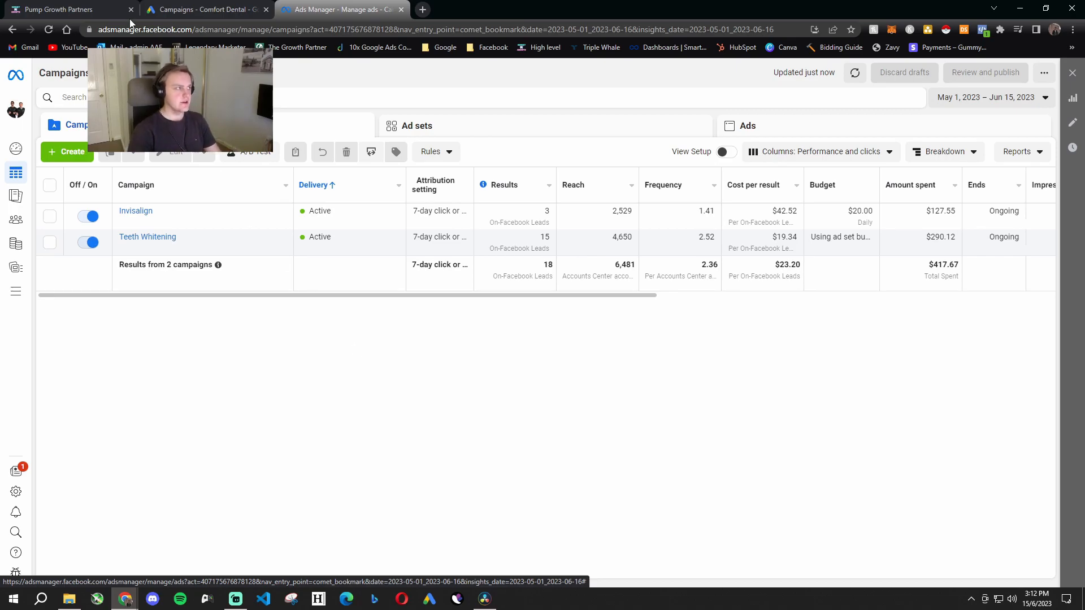
- Switch to the GoHighLevel opportunities board and look across Comfort Dental's lead stages
click(59, 9)
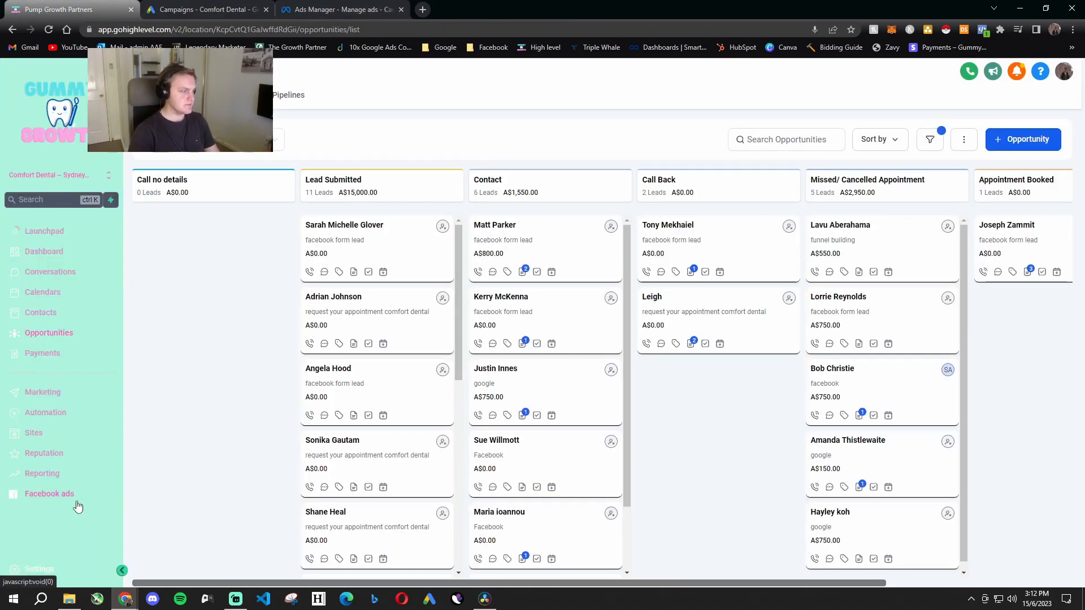
drag(134, 485, 24, 501)
drag(152, 509, 80, 505)
click(61, 538)
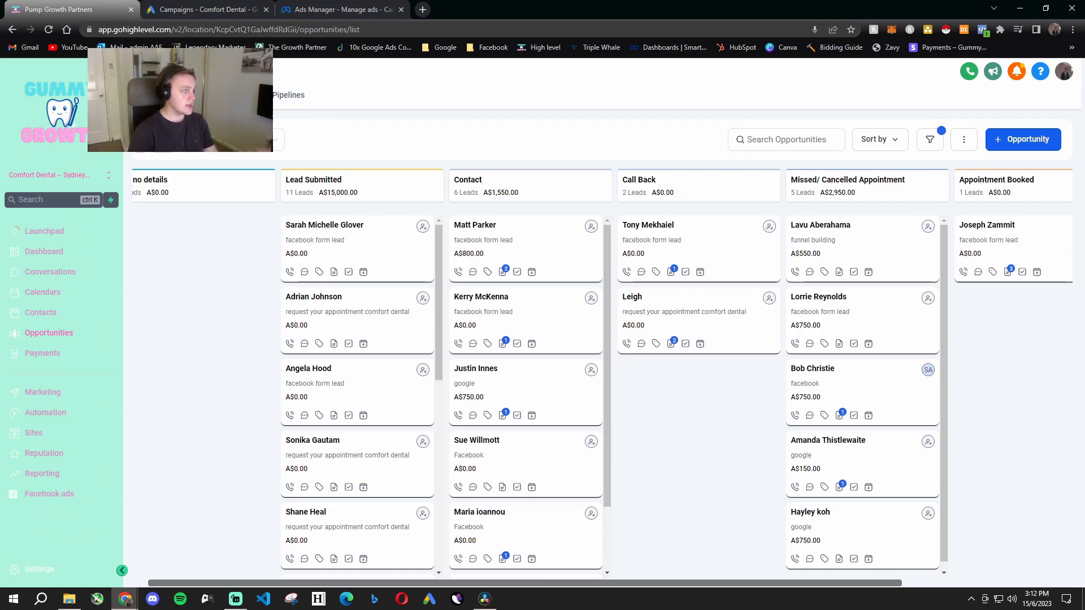
drag(184, 272, 205, 272)
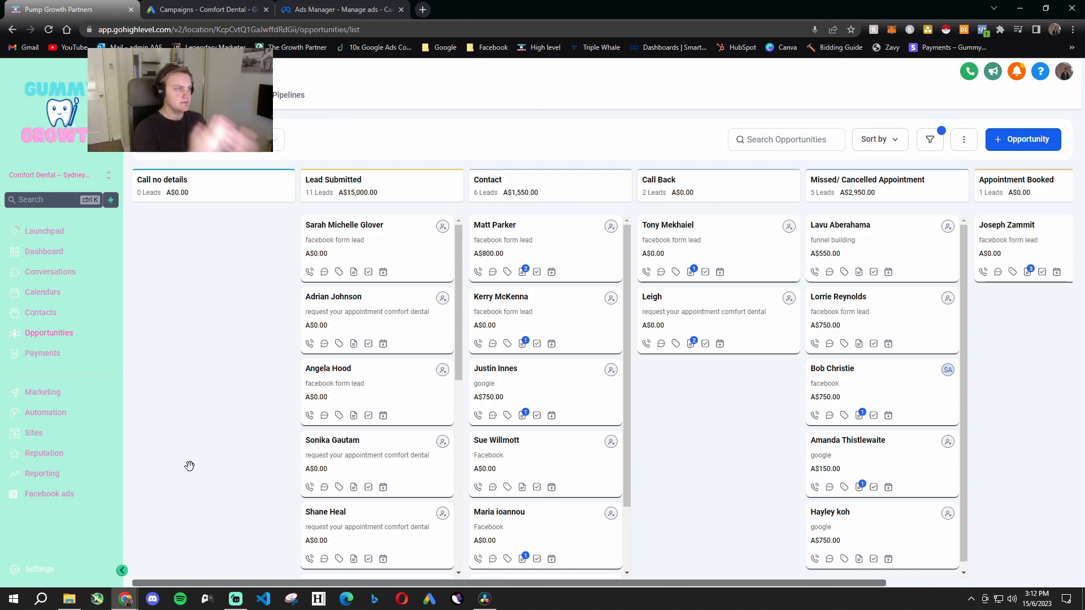
- Compare the leads on the opportunities board with the Invisalign and Teeth Whitening campaign results in Ads Manager
click(339, 9)
click(40, 5)
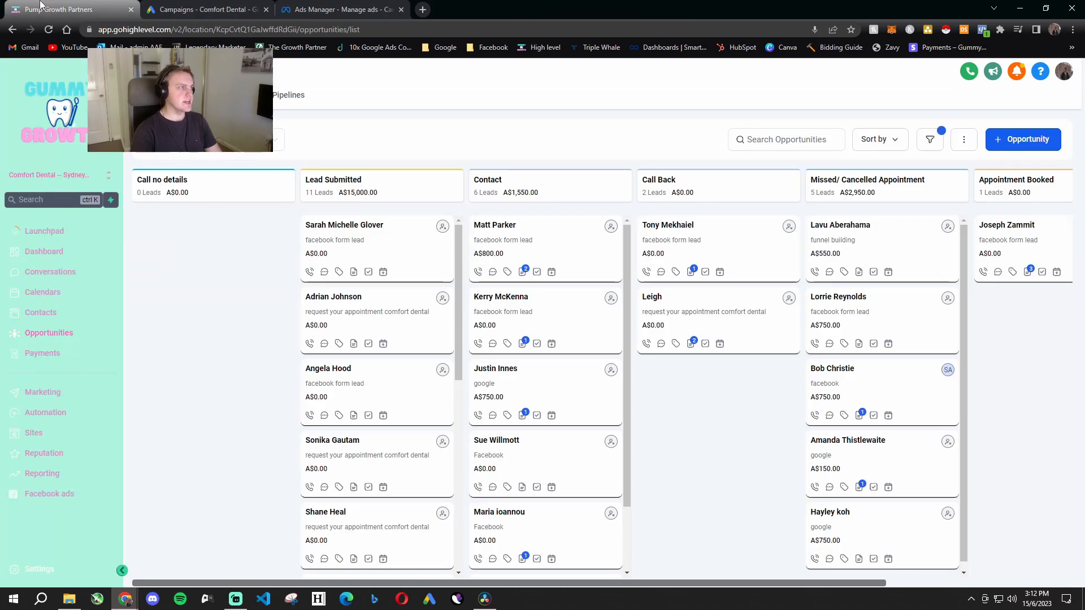
drag(238, 358, 676, 468)
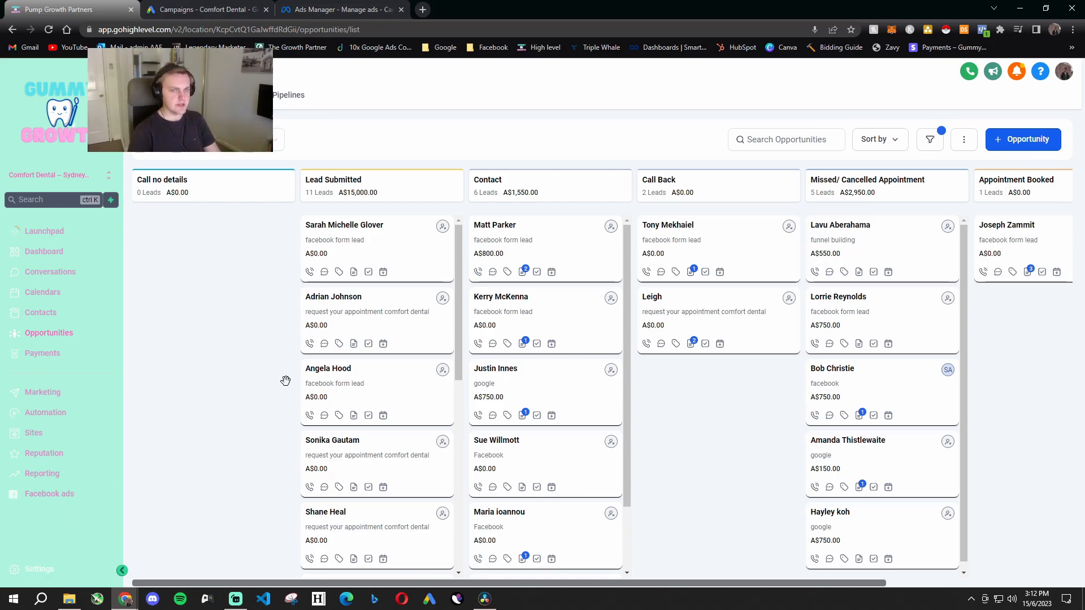
click(226, 9)
click(341, 6)
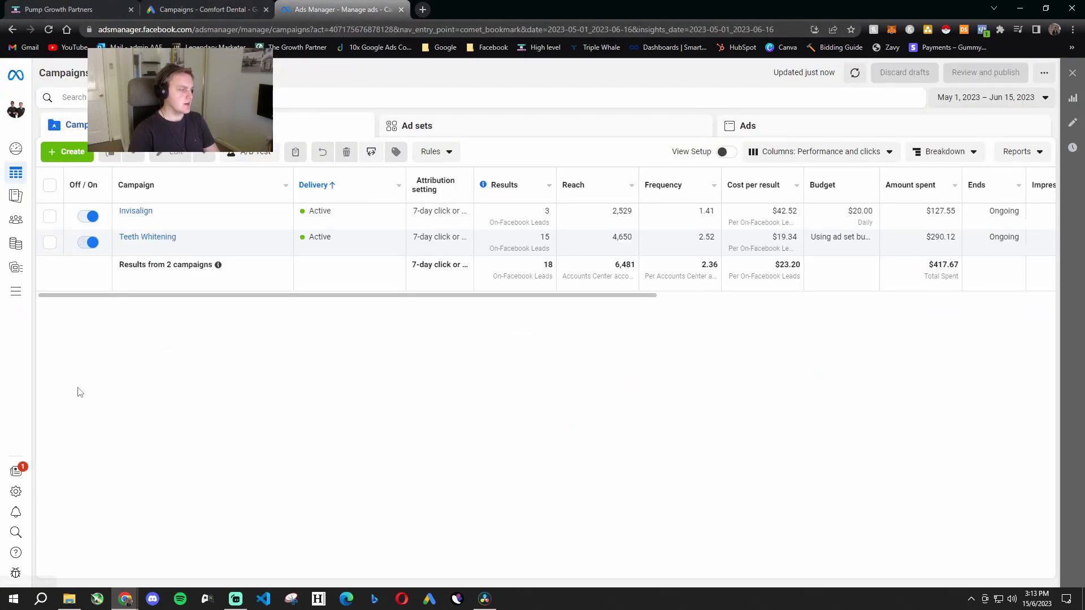
click(107, 7)
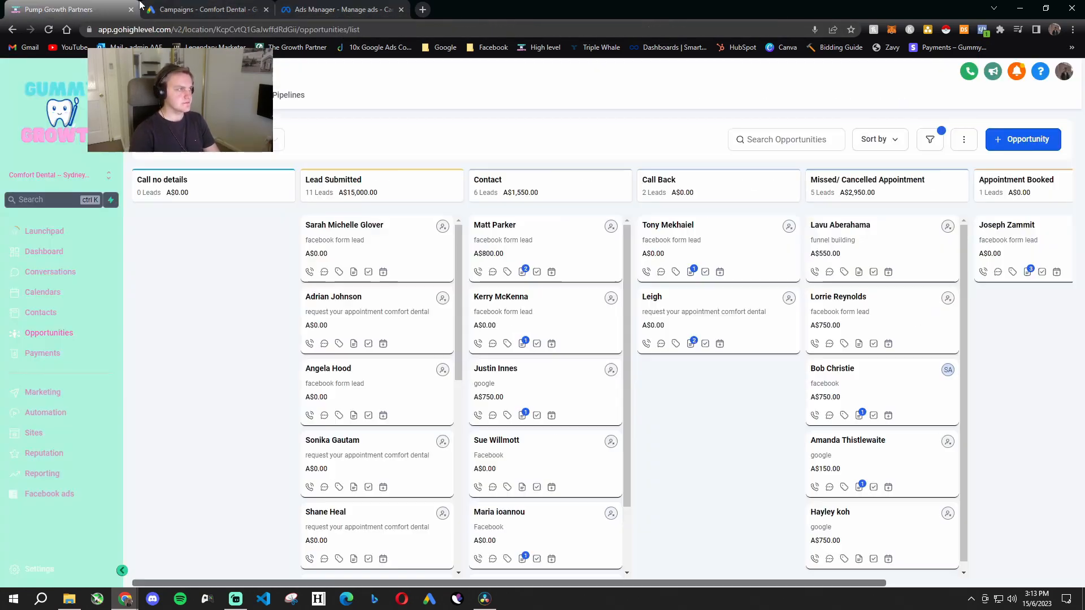
- Close the Ads Manager and Google Ads pages, and open the live Home page of the Invisalign funnel
click(402, 9)
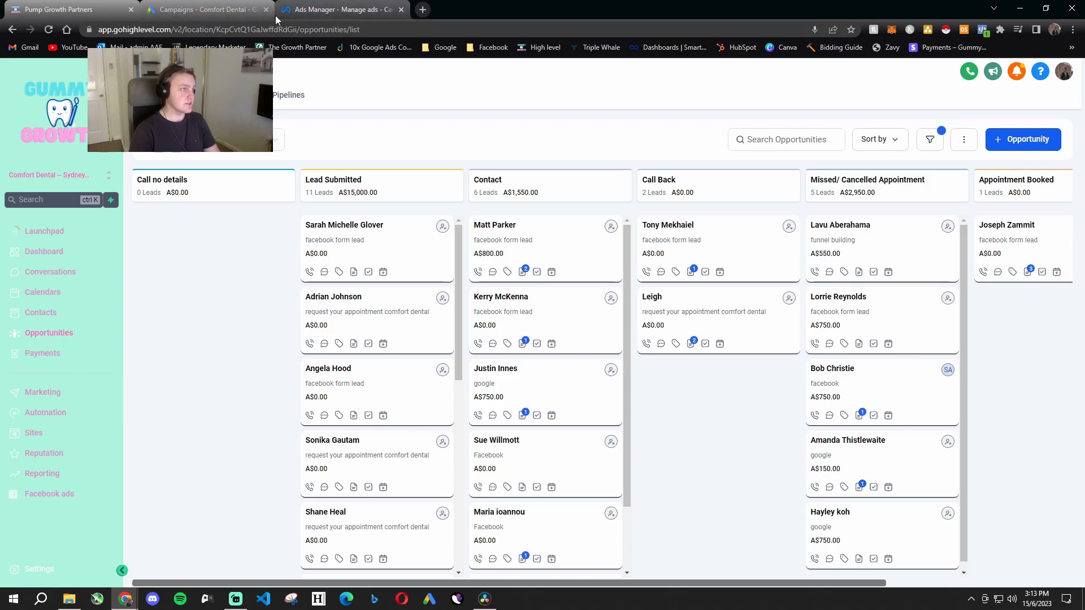
click(266, 10)
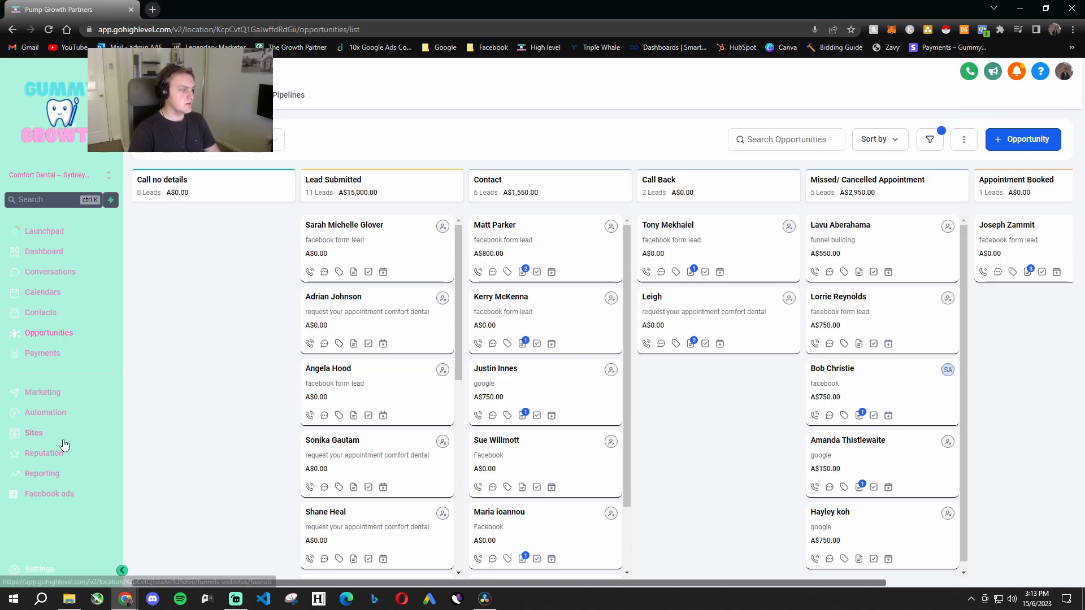
click(64, 436)
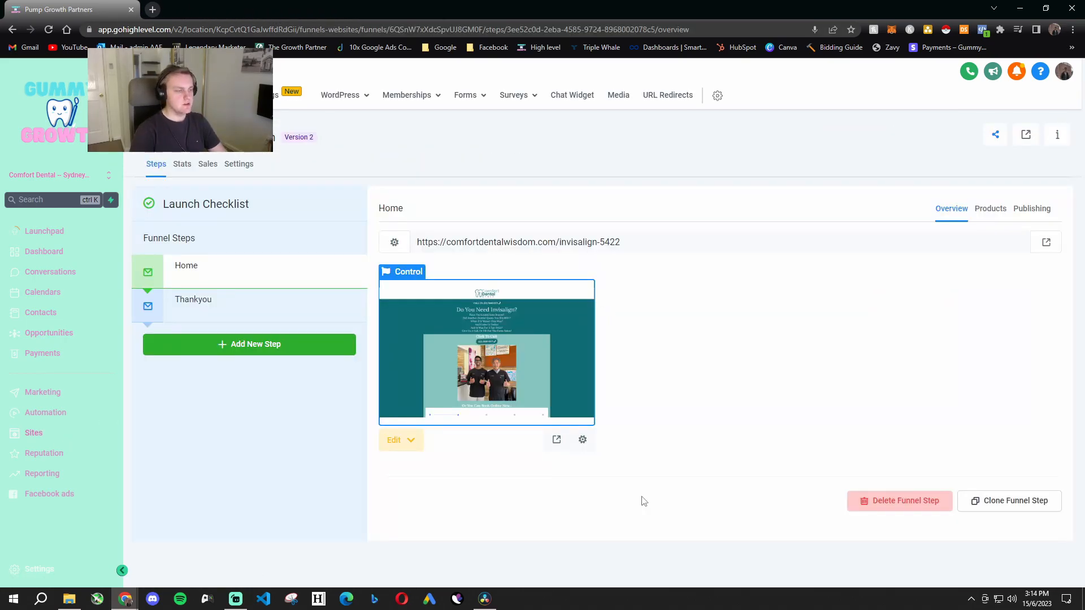
click(395, 441)
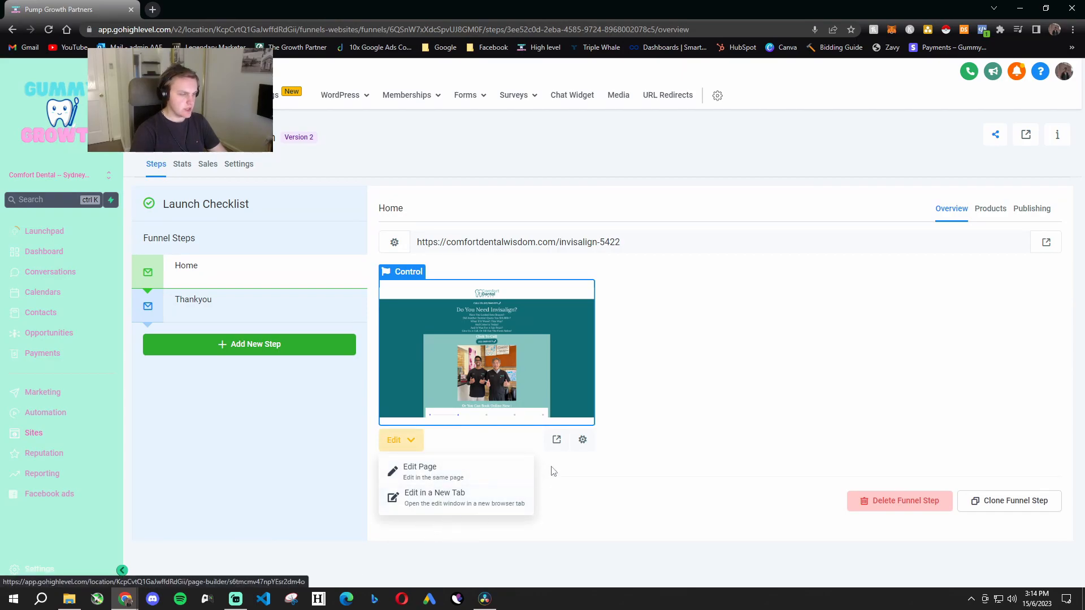
click(557, 439)
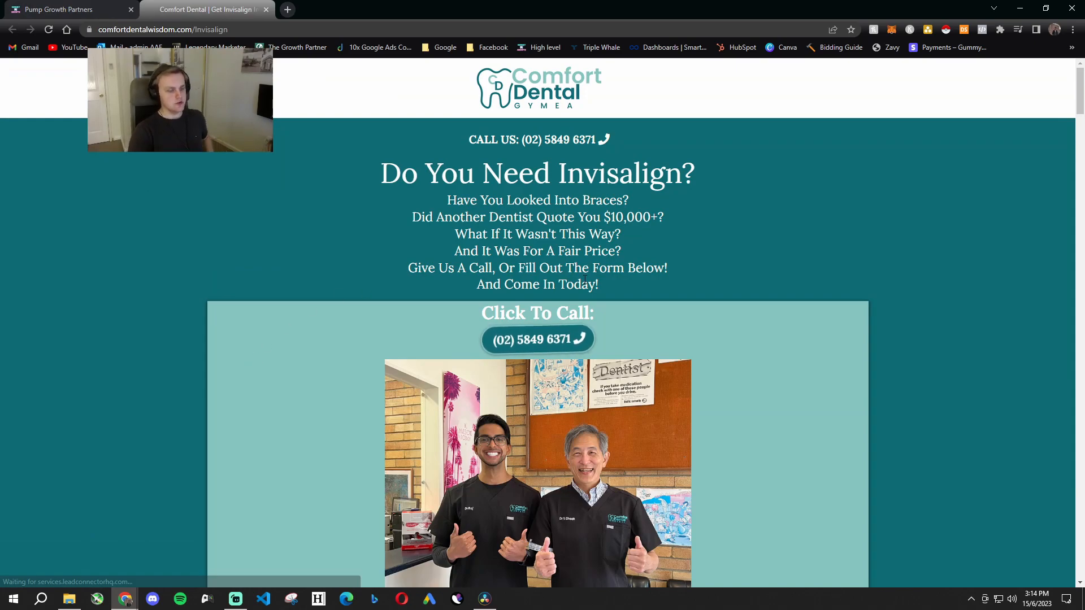
- Show the Invisalign landing page in the mobile device view and examine its headline copy and click-to-call section
key(ctrl+shift+i)
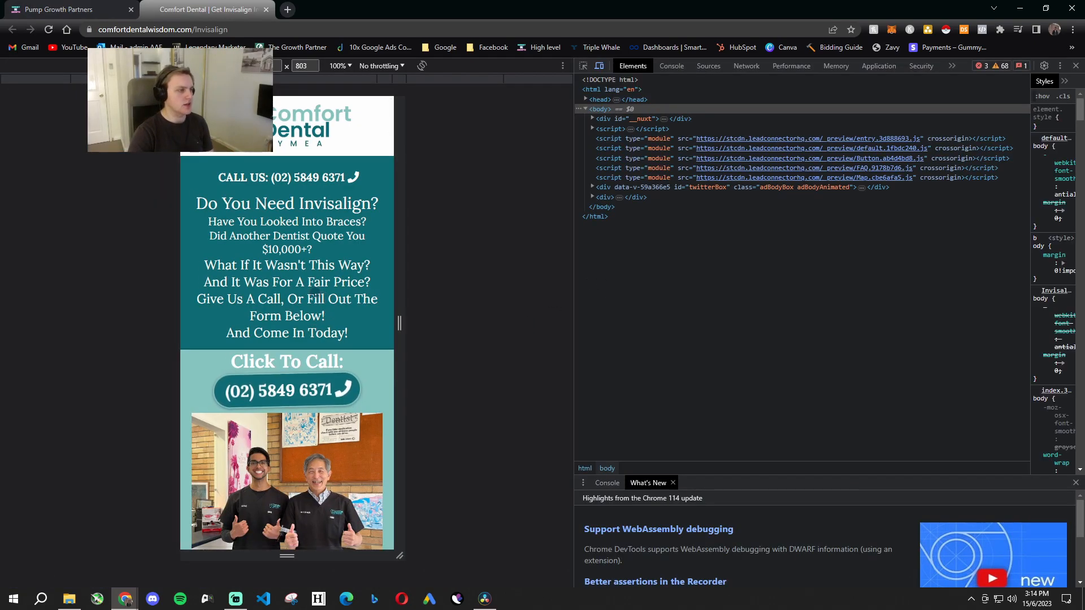
scroll(369, 341, down, 1)
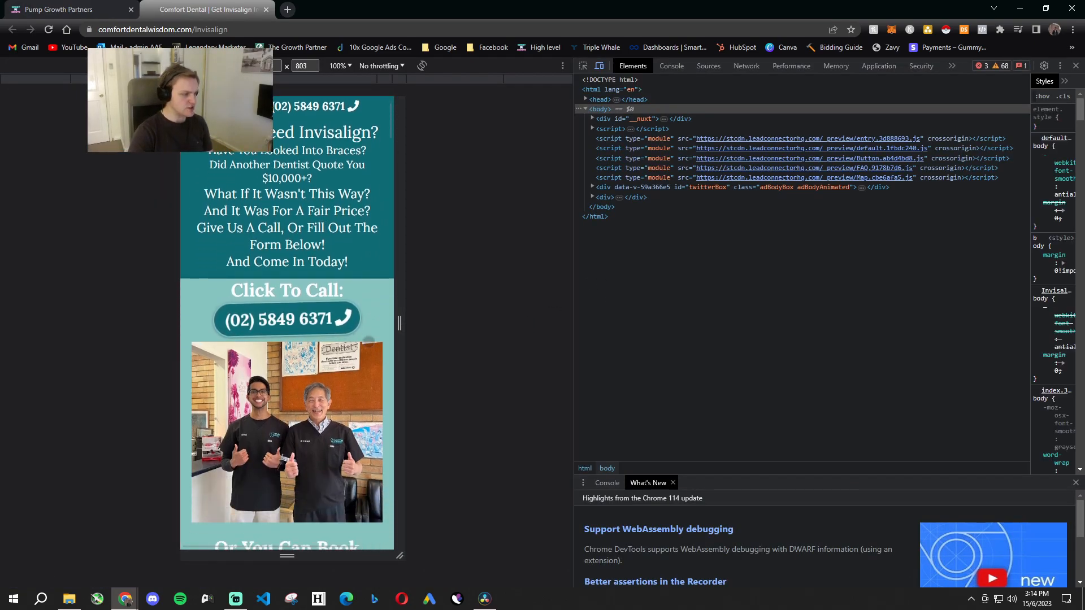
scroll(369, 341, down, 3)
scroll(357, 393, down, 4)
scroll(359, 266, up, 8)
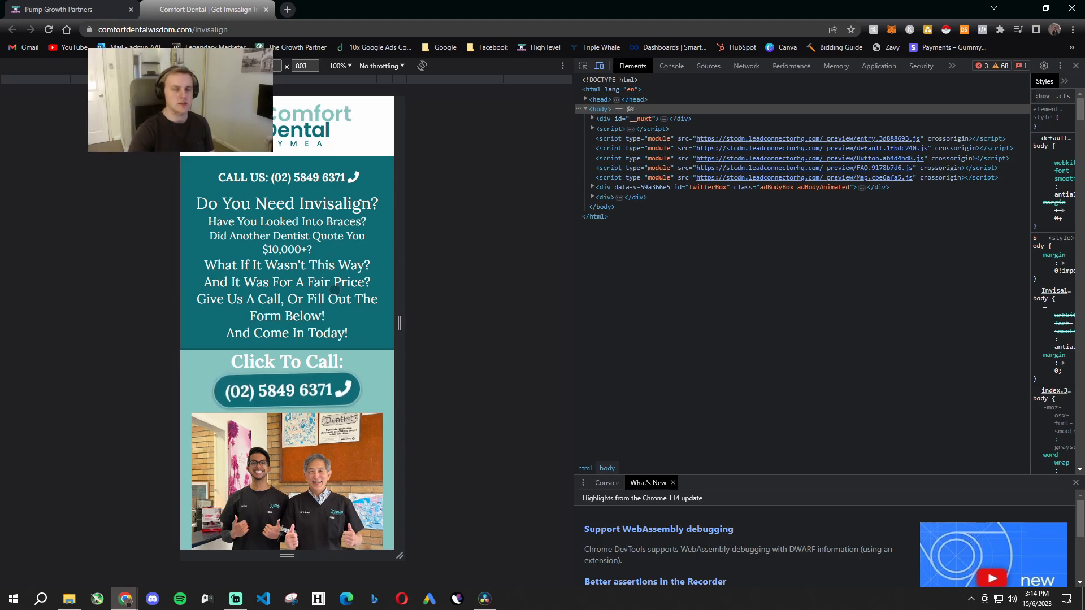
click(335, 408)
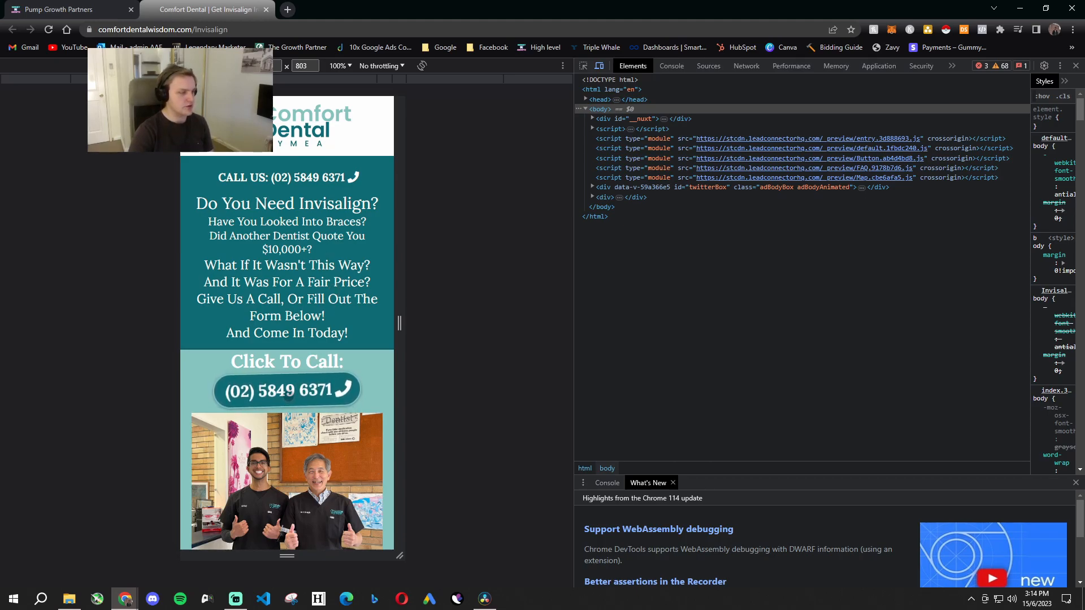
click(666, 132)
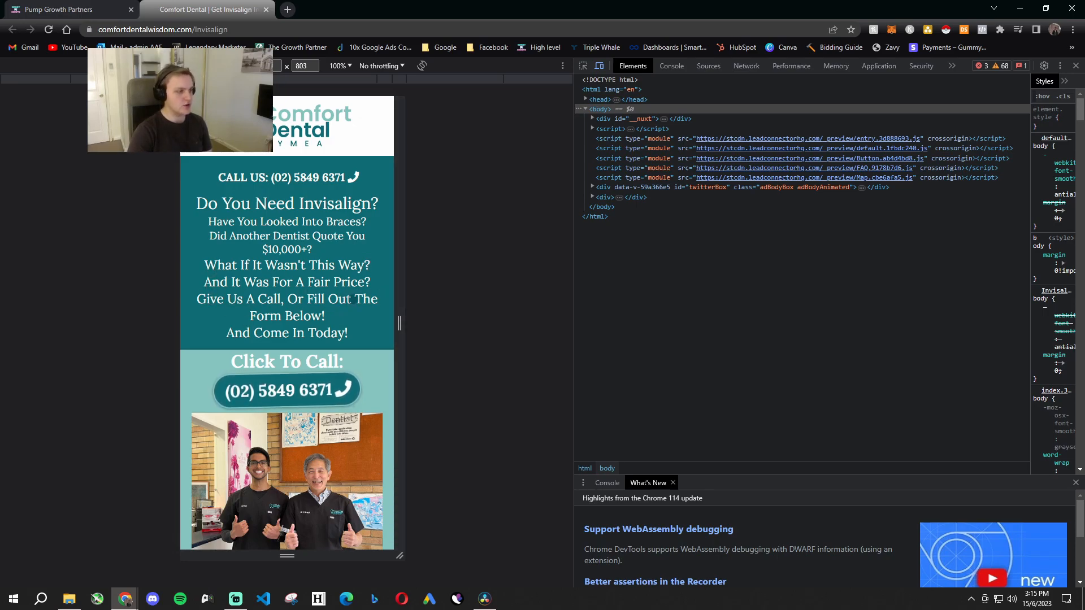
- Examine the mobile landing page's dentist photo and the online booking widget with its appointment options
scroll(356, 337, down, 10)
scroll(363, 320, down, 4)
scroll(322, 469, up, 3)
scroll(322, 469, up, 4)
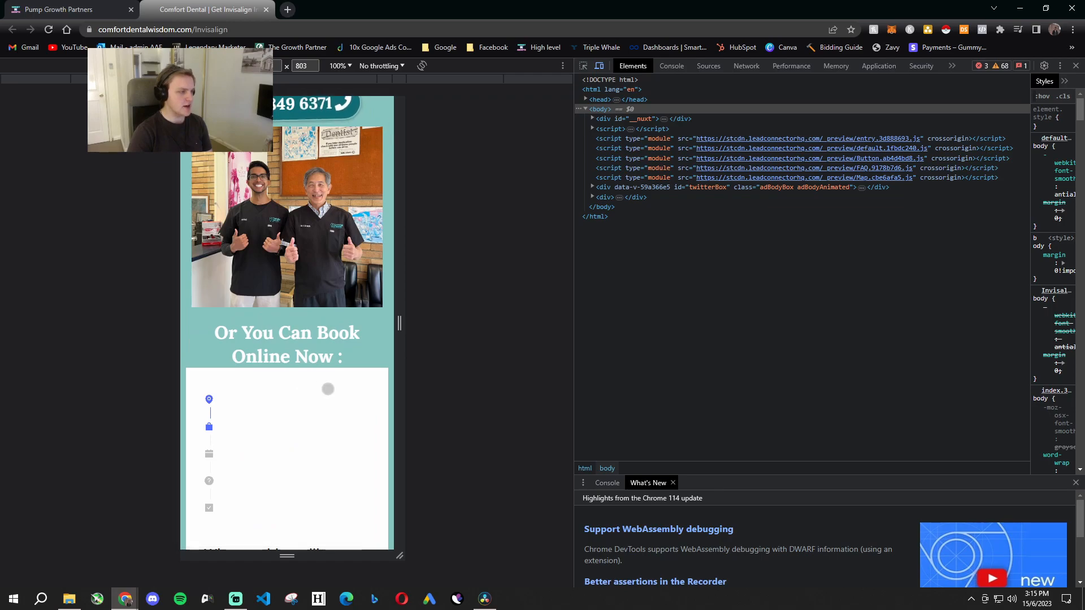
scroll(328, 388, up, 2)
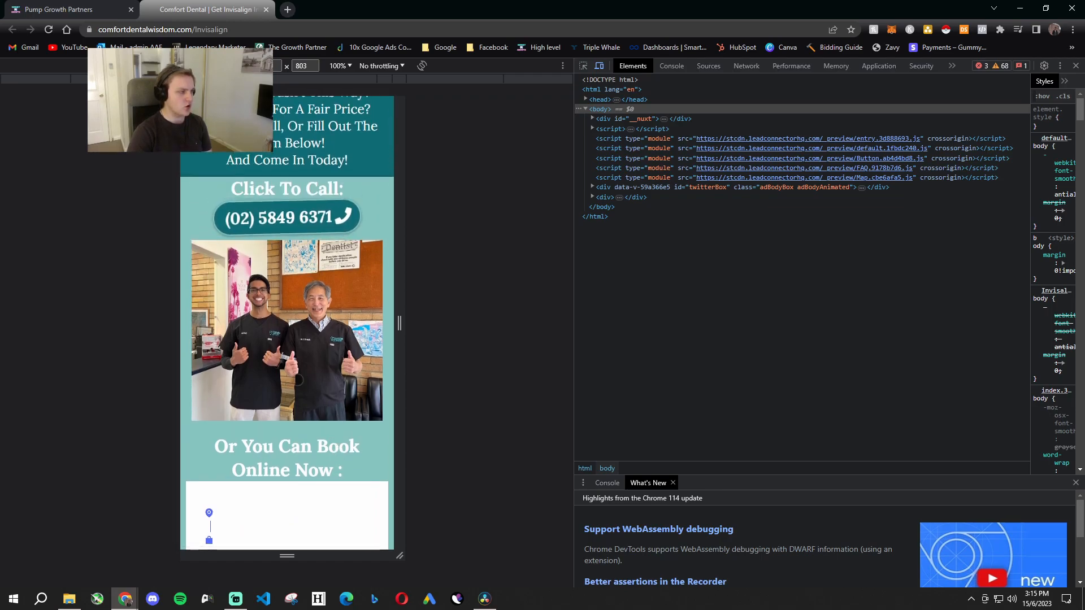
scroll(290, 202, down, 10)
scroll(290, 202, down, 4)
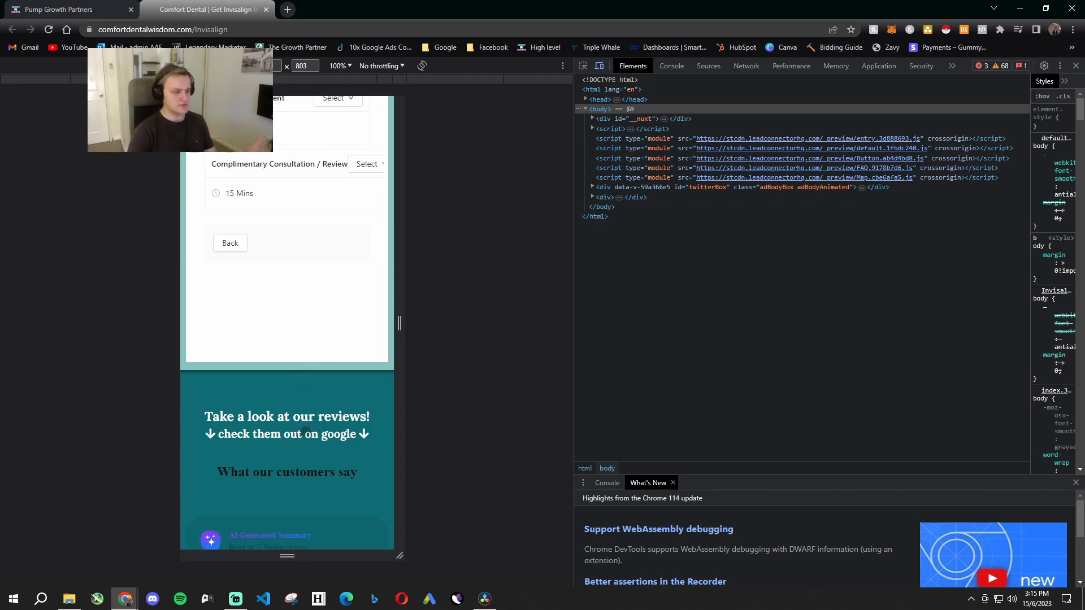
- Examine the Google reviews, second click-to-call section and Invisalign explanation further down the mobile landing page
scroll(305, 431, down, 1)
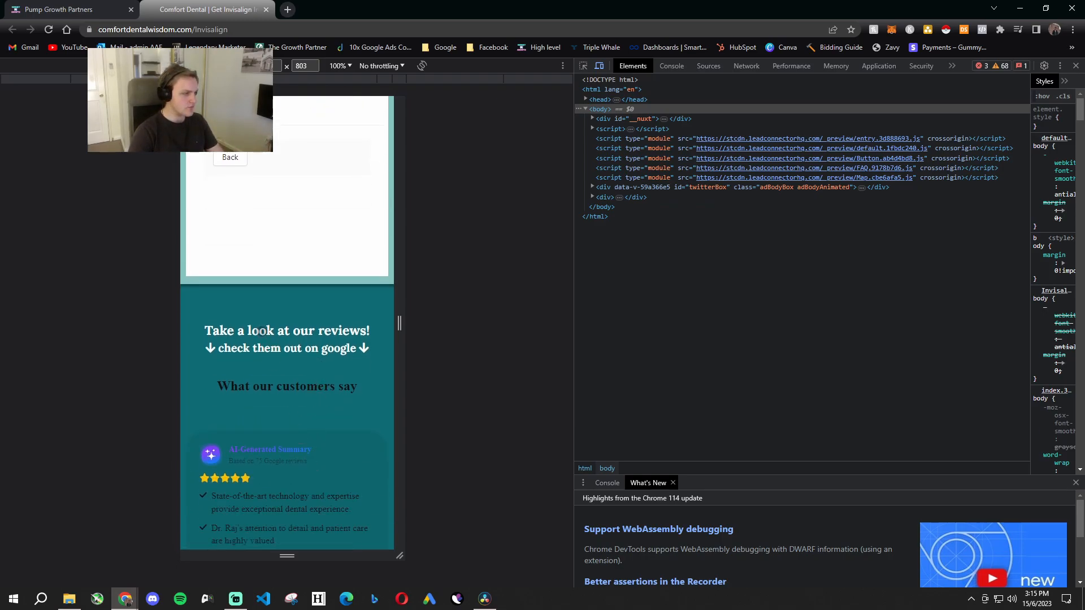
scroll(244, 348, down, 6)
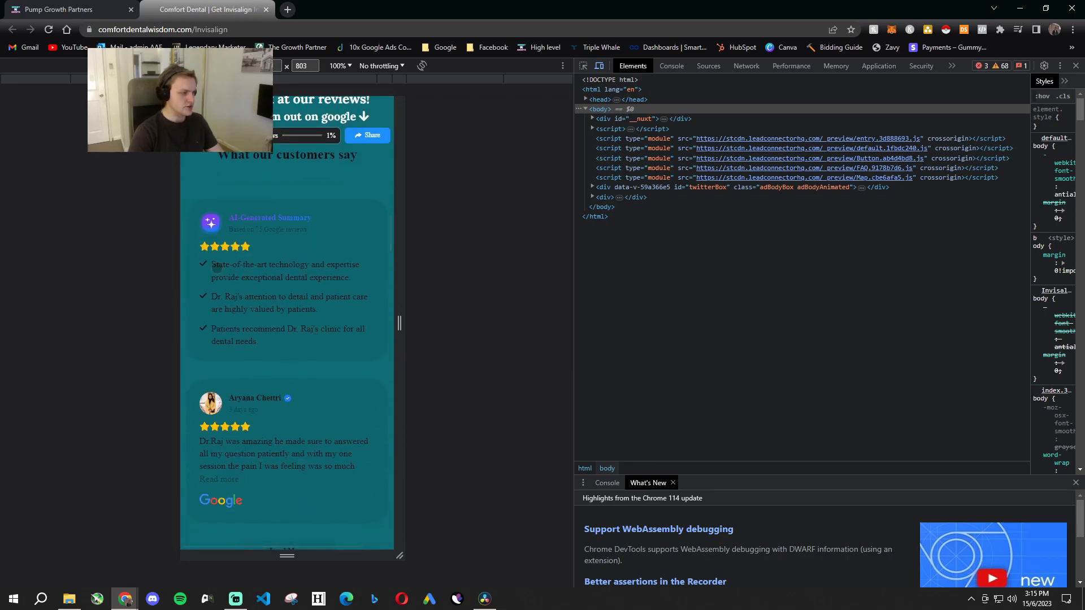
scroll(305, 444, down, 5)
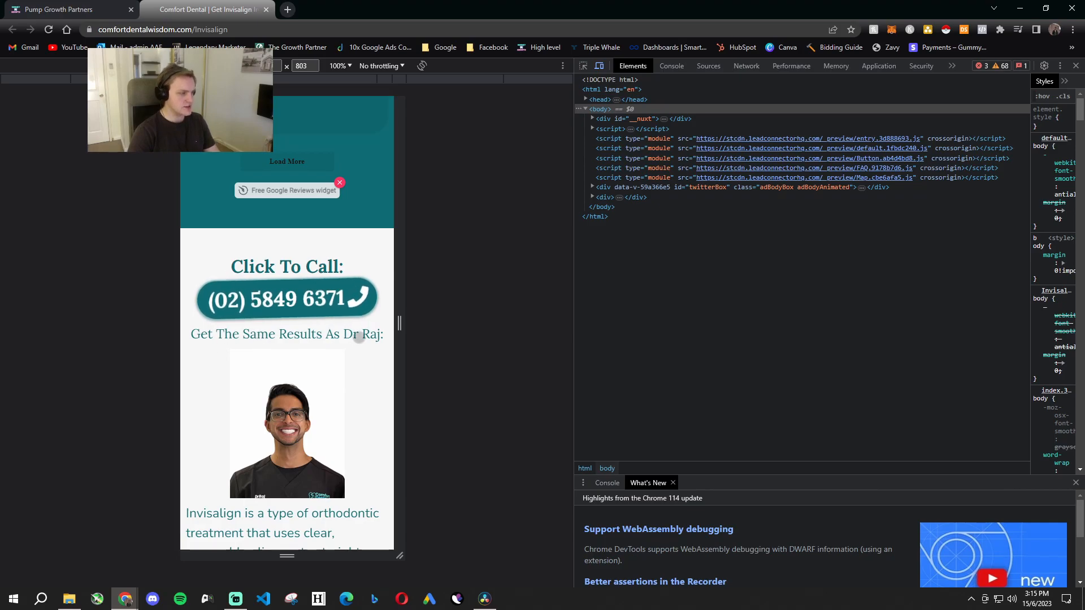
scroll(368, 373, down, 2)
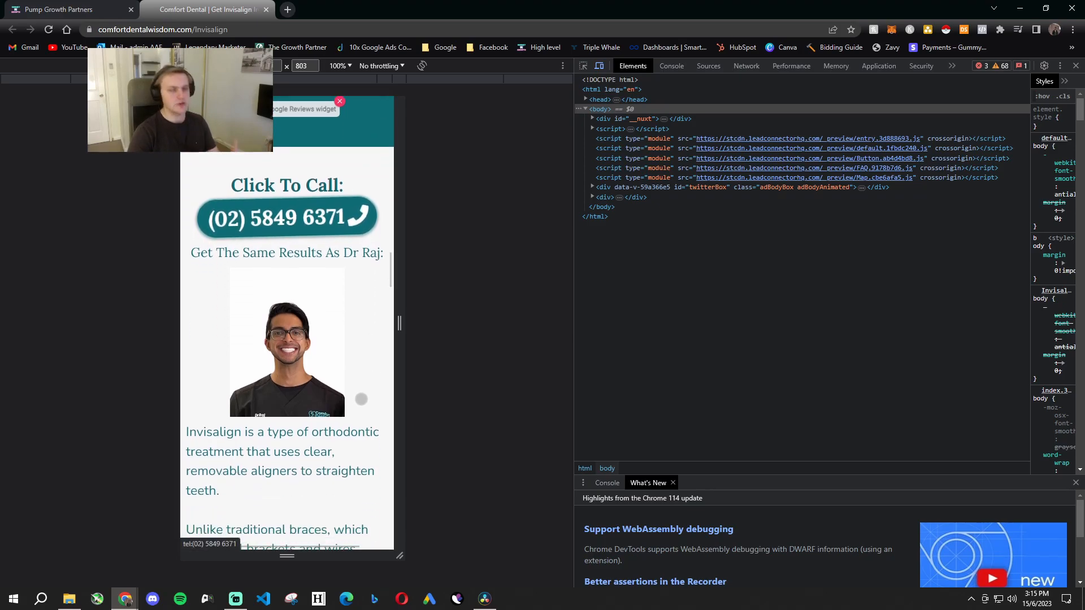
- Examine the dentist's results photo and the full Invisalign treatment explanation on the mobile landing page
scroll(358, 385, up, 8)
scroll(358, 317, down, 8)
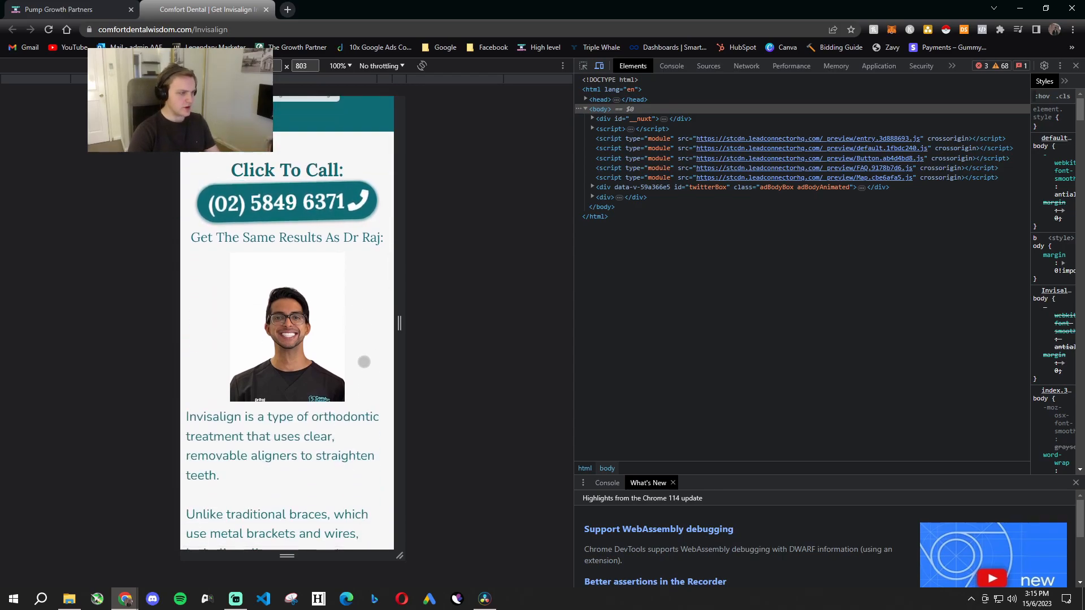
scroll(320, 370, down, 1)
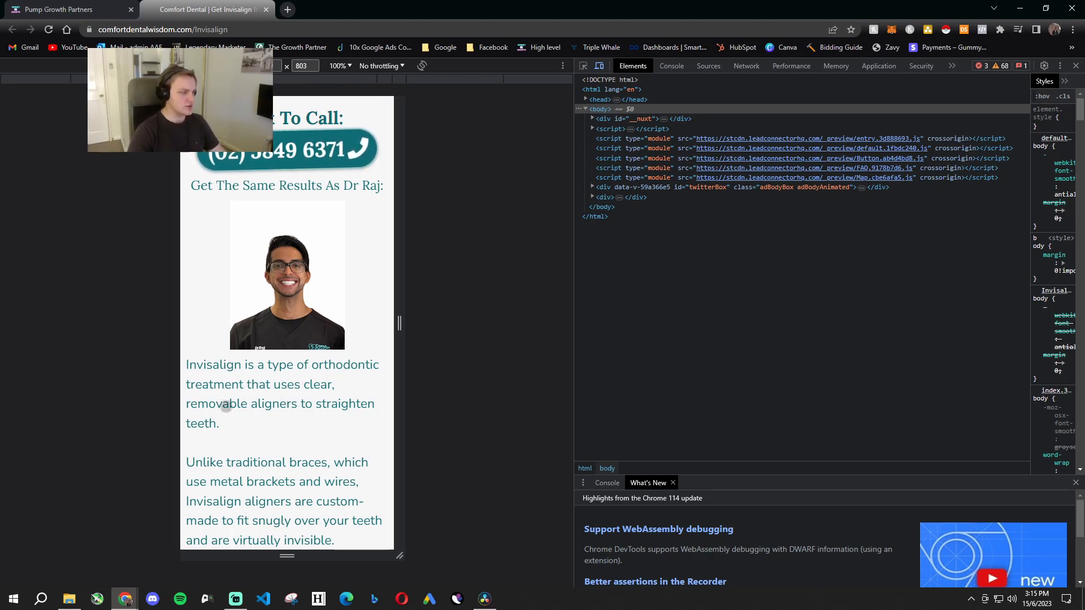
drag(341, 458, 333, 349)
scroll(333, 348, down, 15)
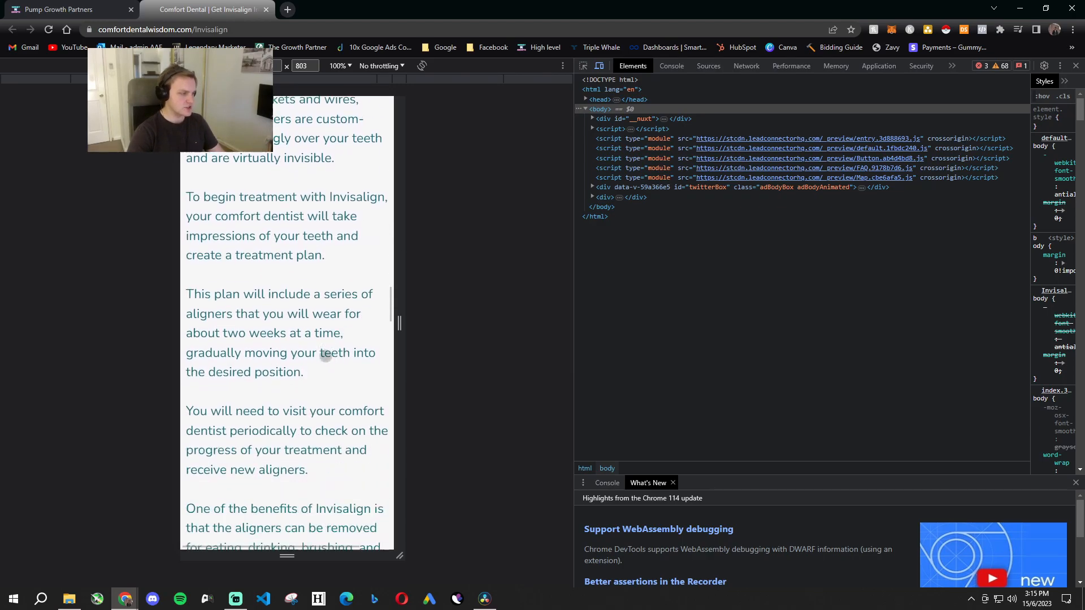
scroll(304, 311, down, 4)
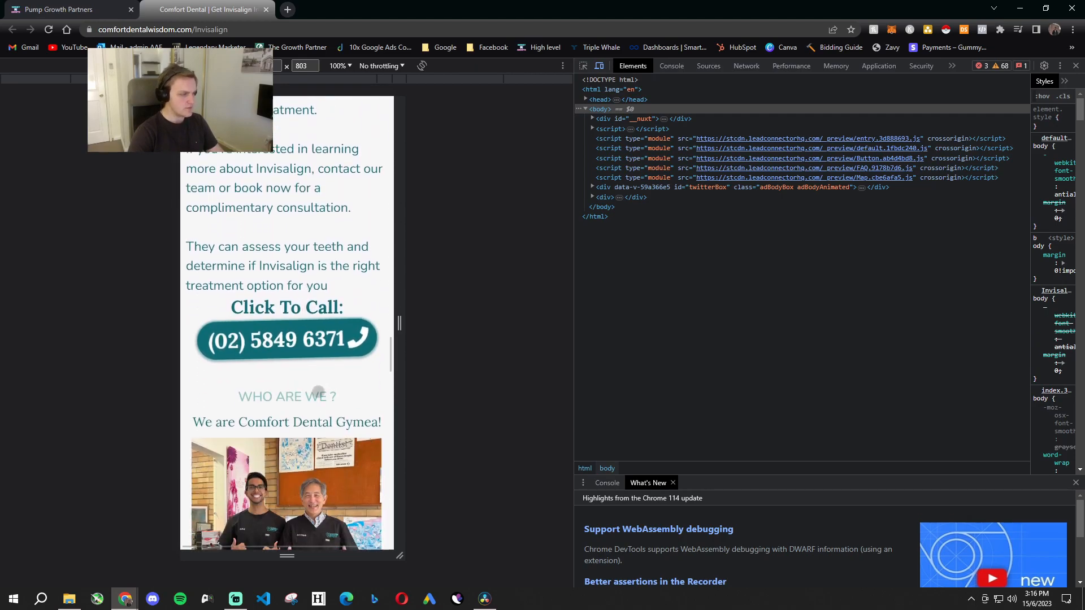
- Examine the "Who Are We?" section with its team photos, the clinic's history and the click-to-call section below it
scroll(249, 351, down, 3)
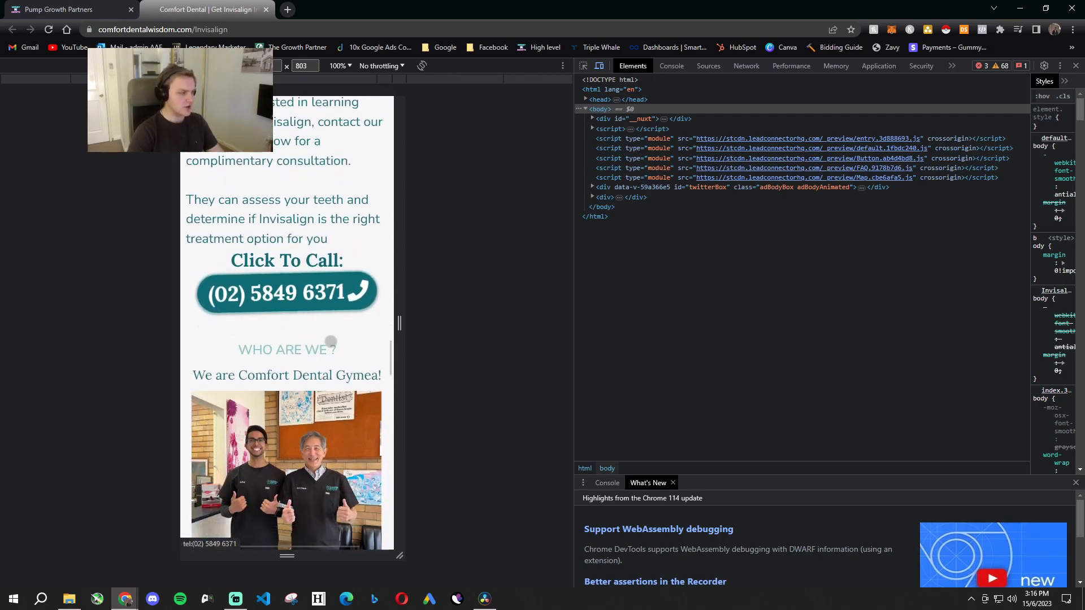
scroll(241, 244, down, 3)
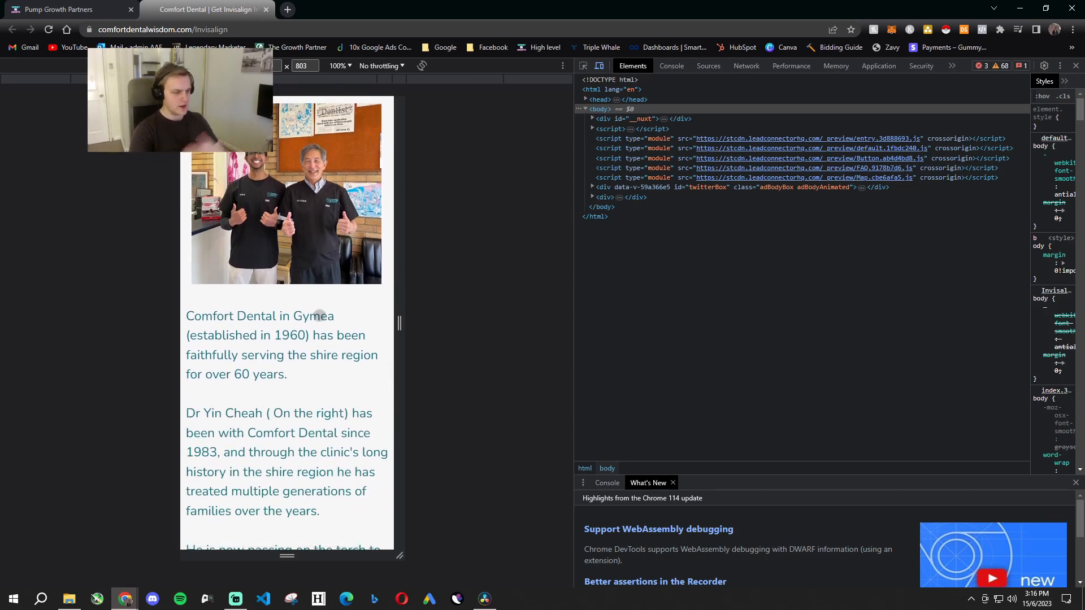
scroll(306, 421, down, 12)
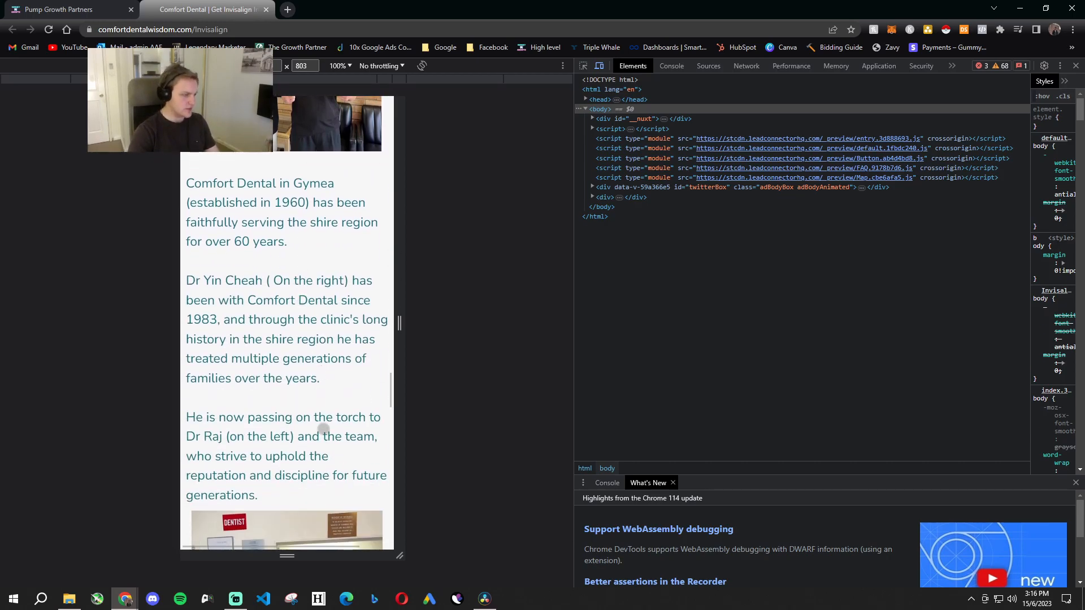
scroll(332, 335, down, 1)
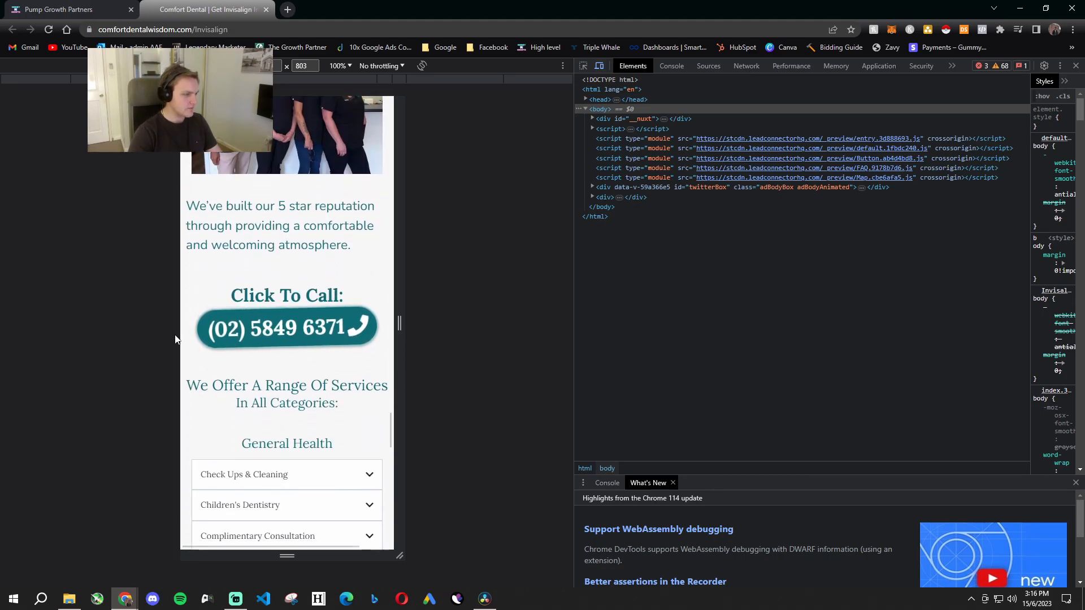
- Expand and collapse the General Health services one by one, and check the other service categories down to Sleep
scroll(306, 383, down, 3)
click(316, 325)
click(339, 328)
click(337, 359)
click(333, 360)
click(320, 387)
click(325, 390)
click(329, 418)
click(331, 418)
click(330, 449)
click(333, 448)
scroll(335, 469, down, 4)
click(293, 321)
click(349, 312)
scroll(313, 421, down, 9)
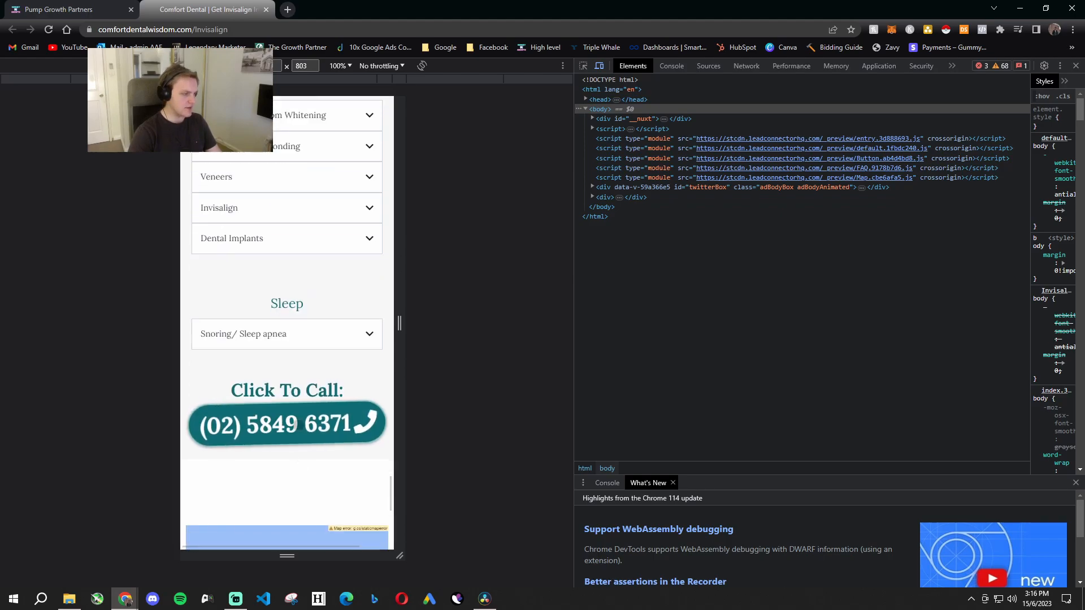
- Expand and collapse entries in the service category that contains Veneers, Invisalign and Dental Implants
scroll(303, 308, up, 1)
click(300, 280)
click(307, 273)
click(314, 247)
click(317, 238)
click(326, 221)
click(328, 219)
click(332, 195)
click(332, 195)
- Examine the map, serviced regions and contact footer of the mobile landing page, and return to its opening headline
scroll(328, 373, down, 1)
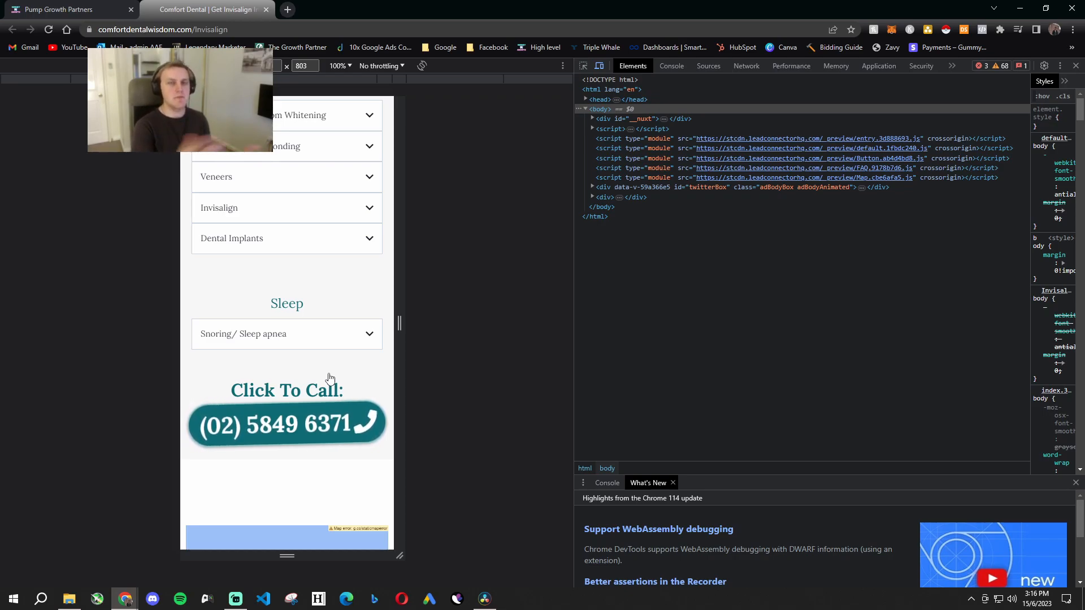
scroll(330, 378, down, 7)
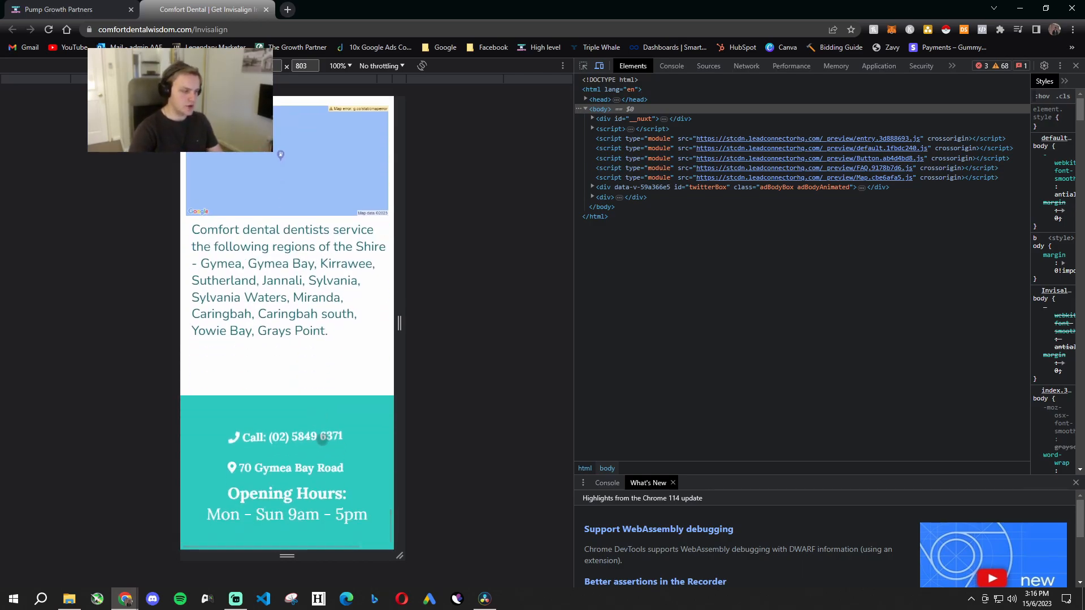
scroll(305, 441, up, 15)
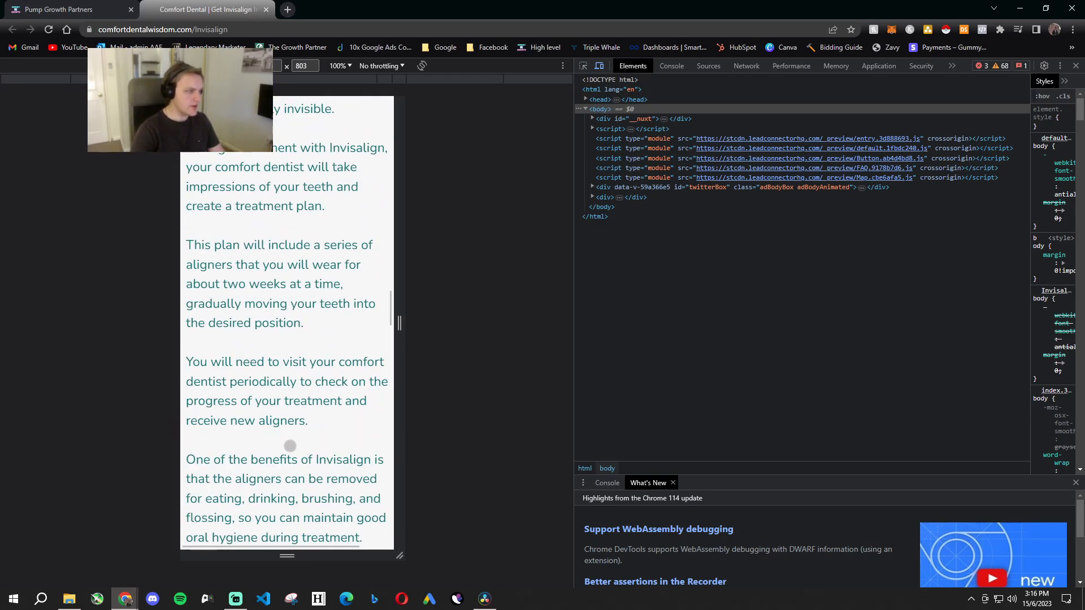
scroll(291, 446, up, 15)
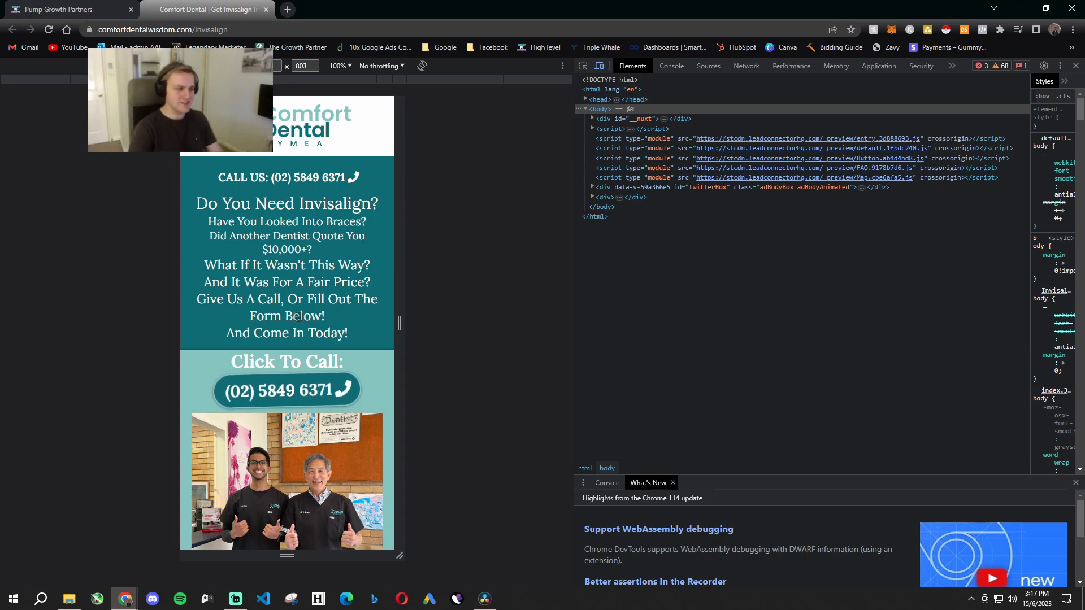
- Close the Invisalign landing page and open the client's Opportunities pipeline to view its lead stages
key(ctrl+w)
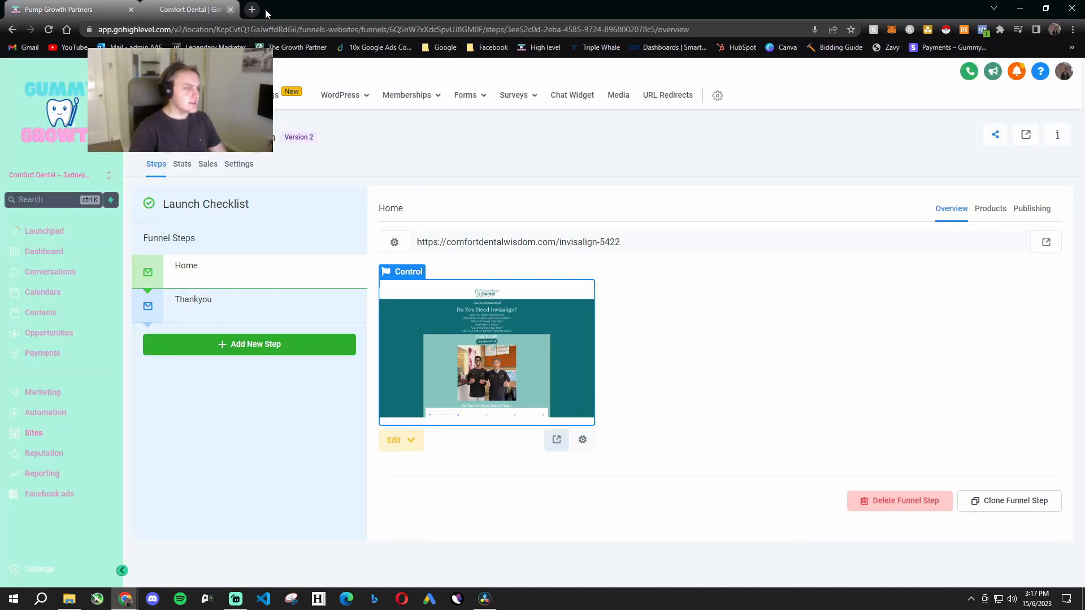
click(151, 137)
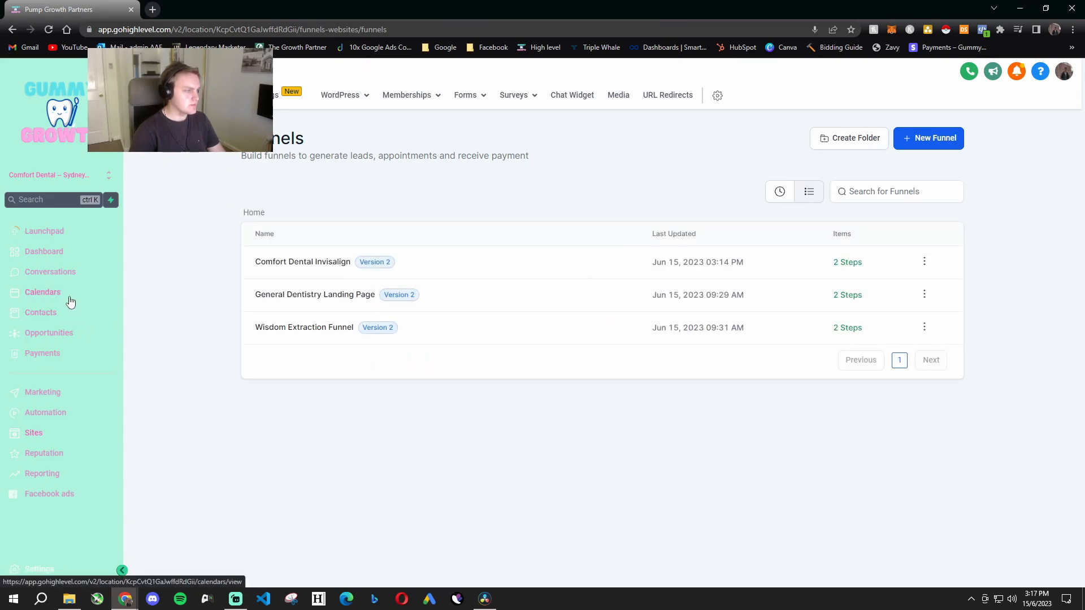
click(71, 337)
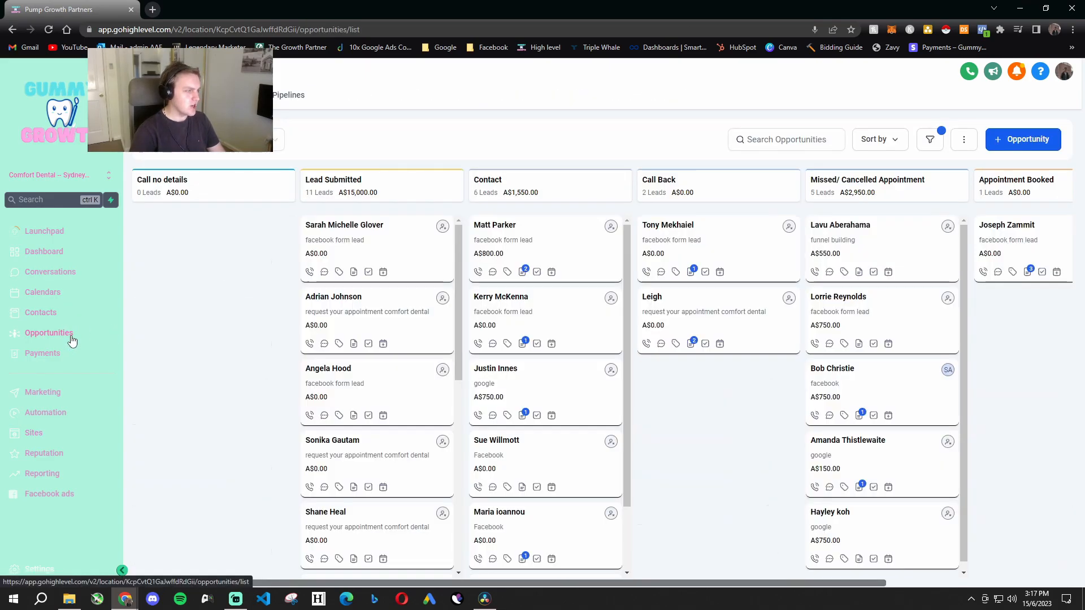
drag(257, 422, 321, 478)
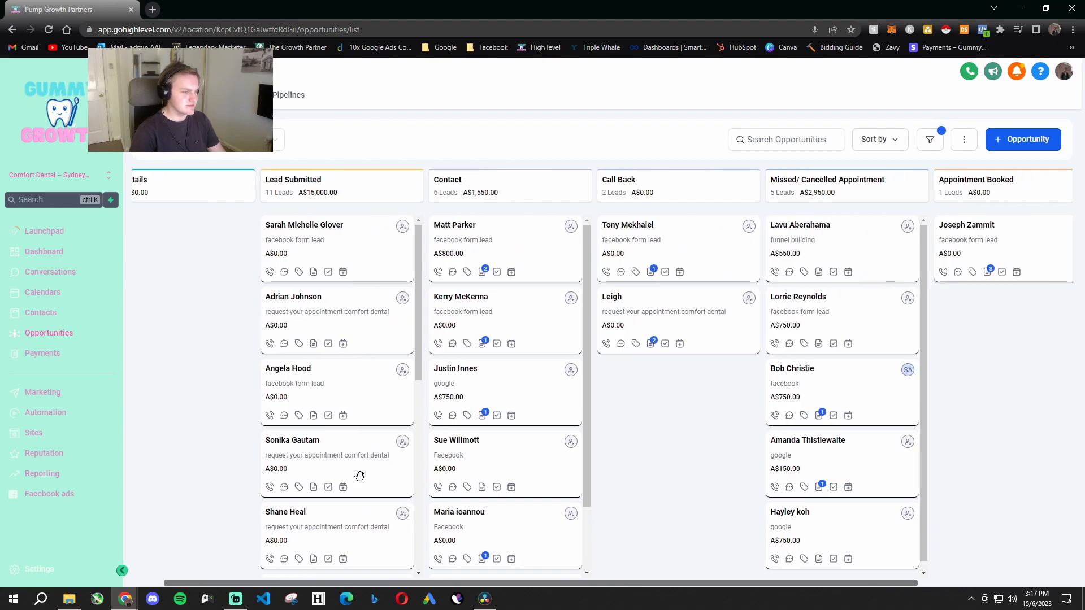
drag(400, 447, 338, 431)
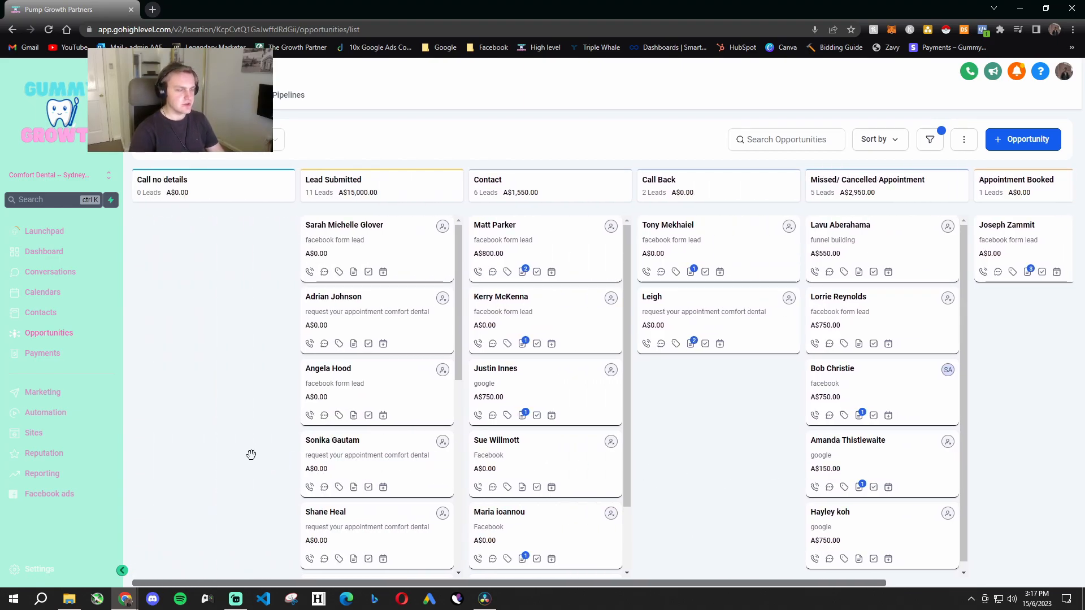